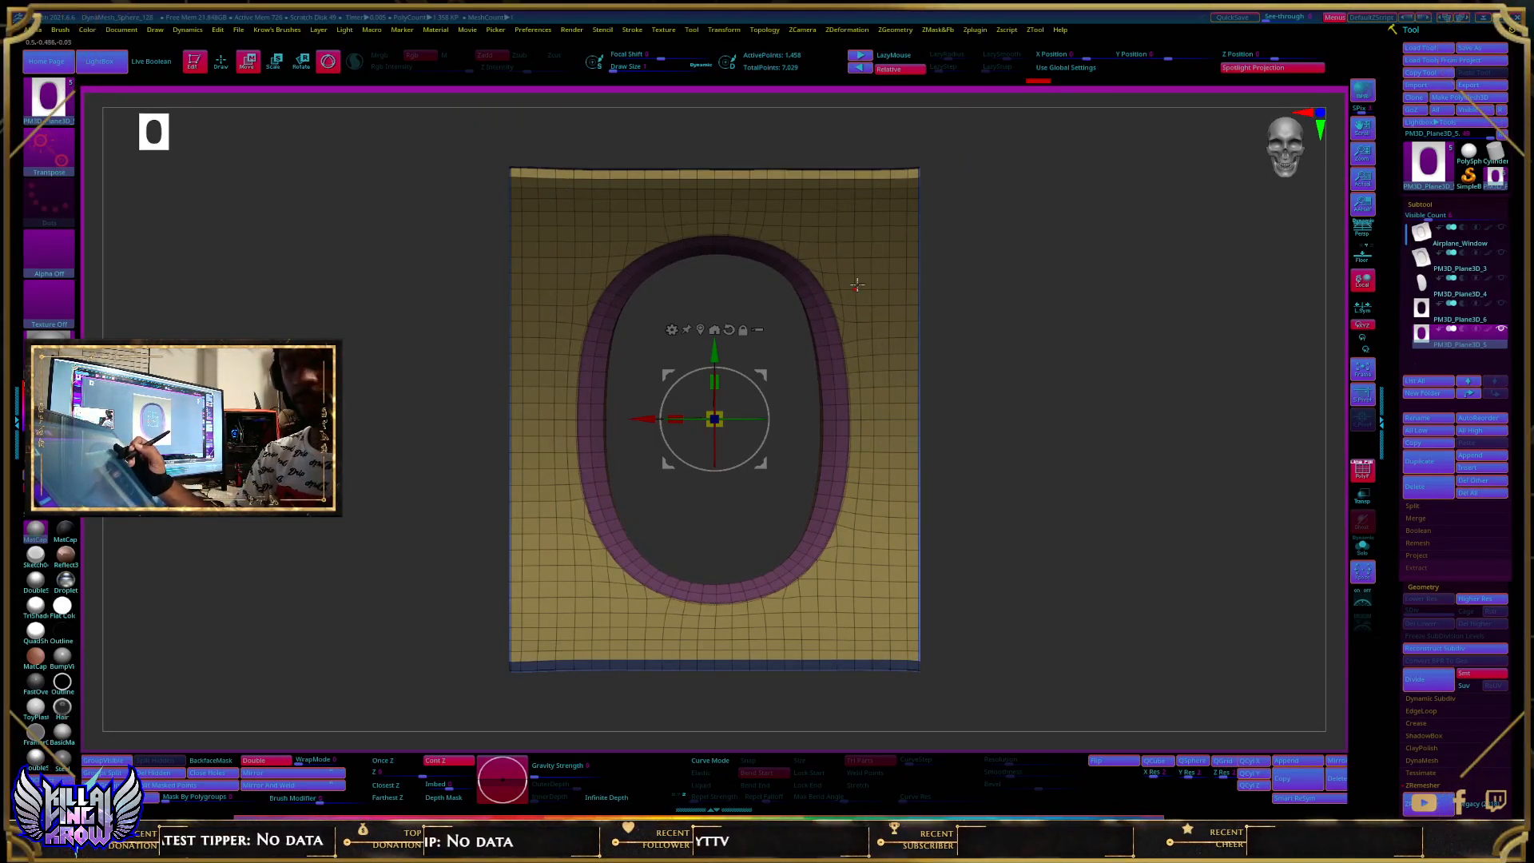
# Step: Switch from the Move gizmo to Draw mode with the ZModeler brush active
pyautogui.press('q')
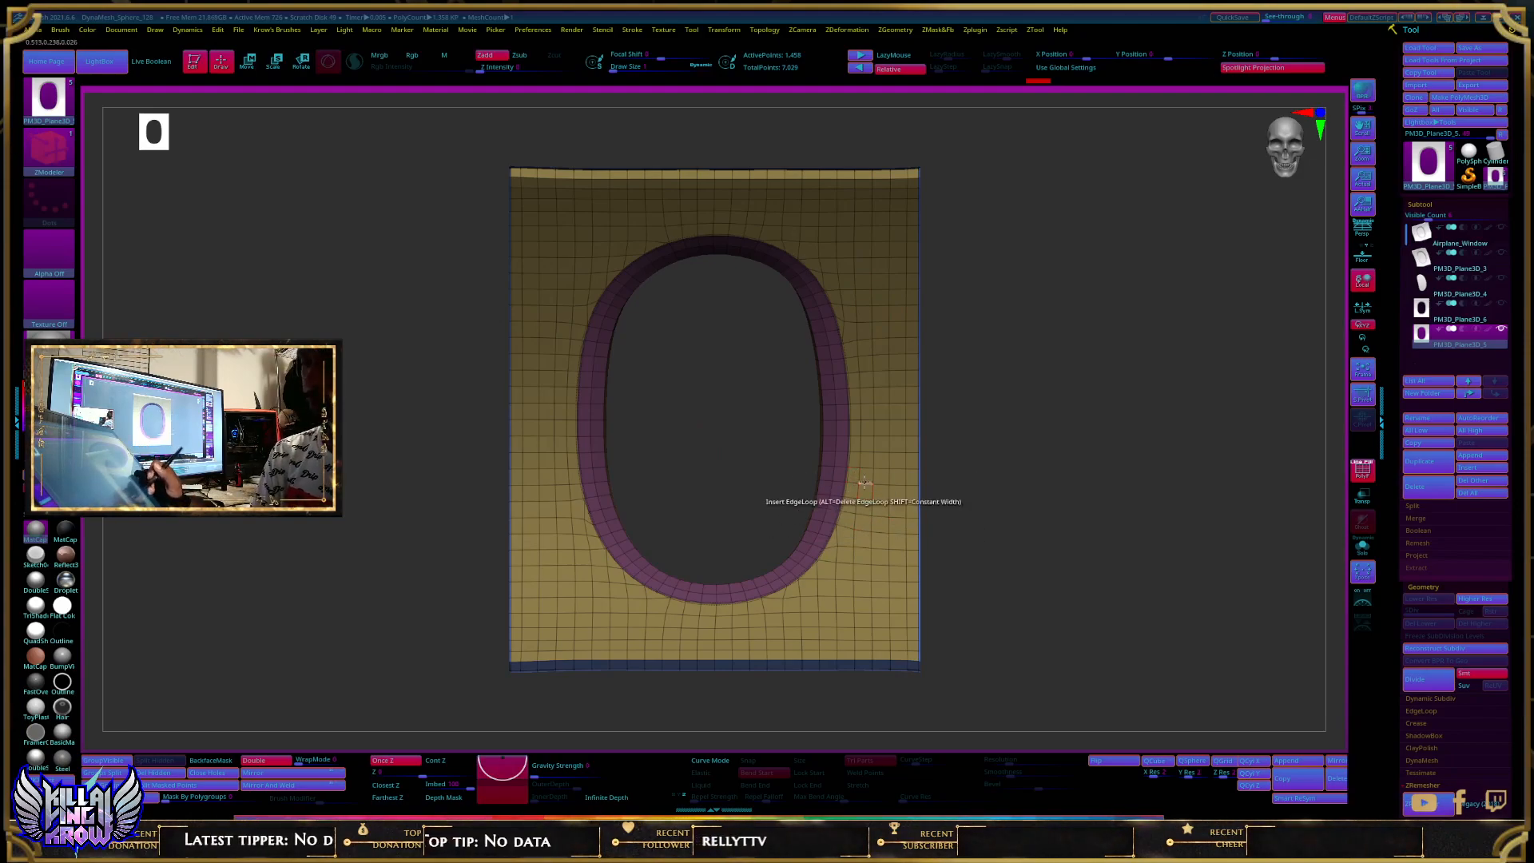
pyautogui.press('b')
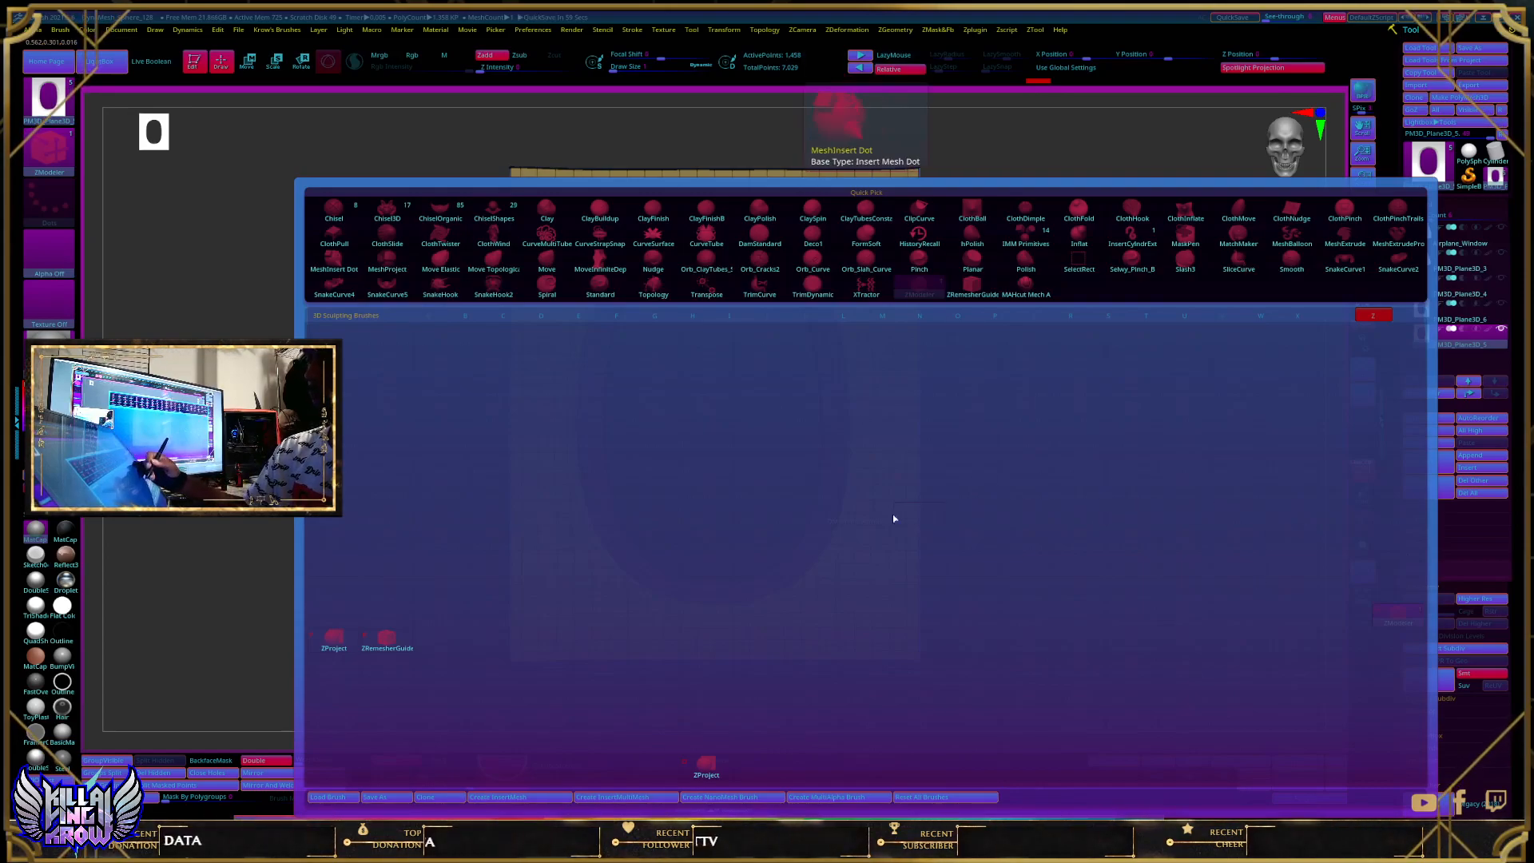
pyautogui.press('b')
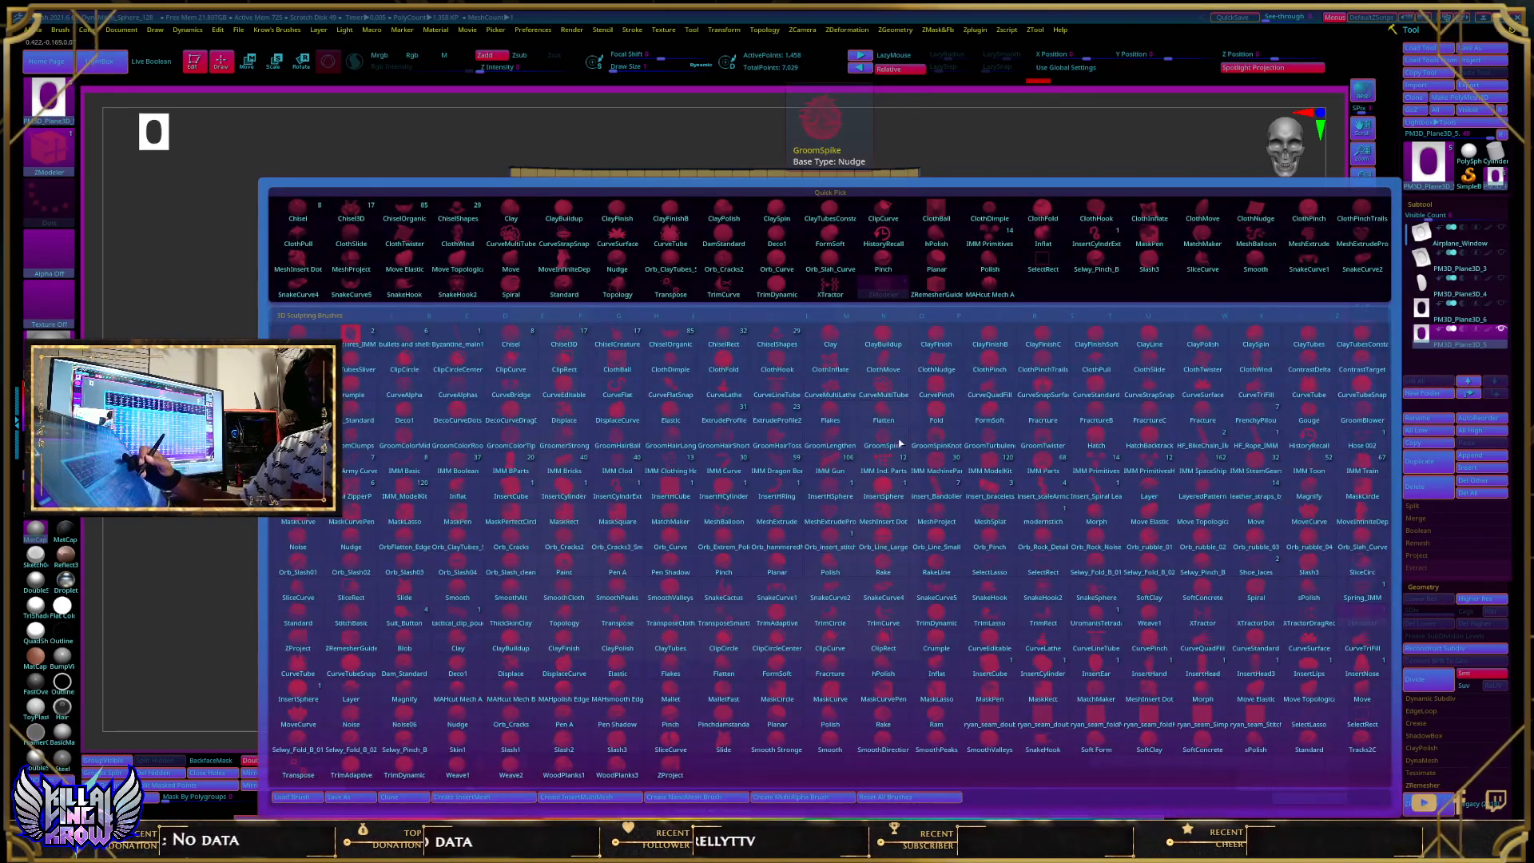
pyautogui.press('z')
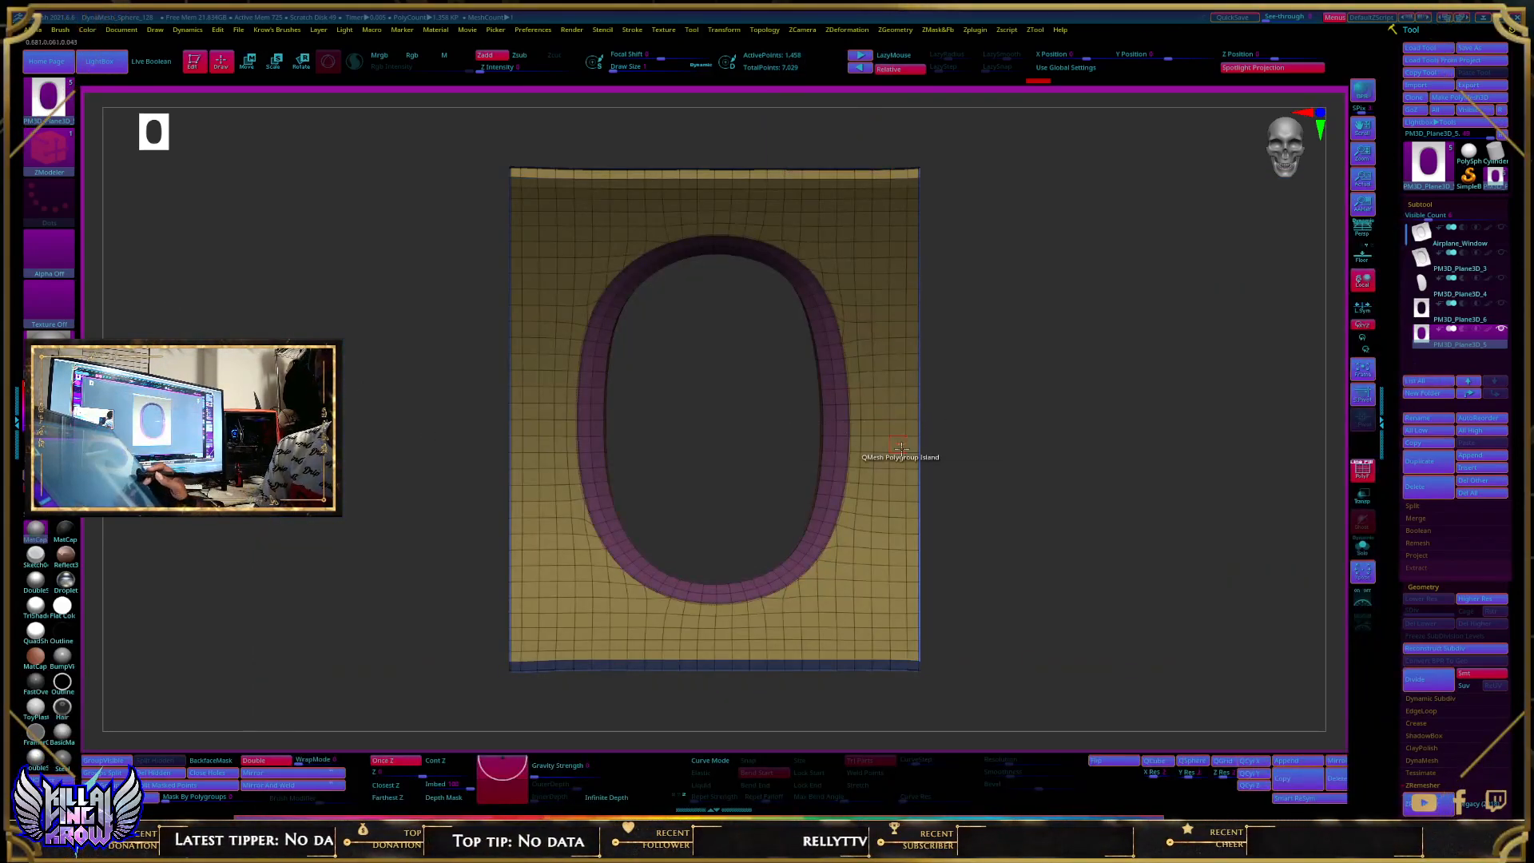
# Step: Select the Chisel brush, and return to the ZModeler brush
pyautogui.press('b')
pyautogui.press('c')
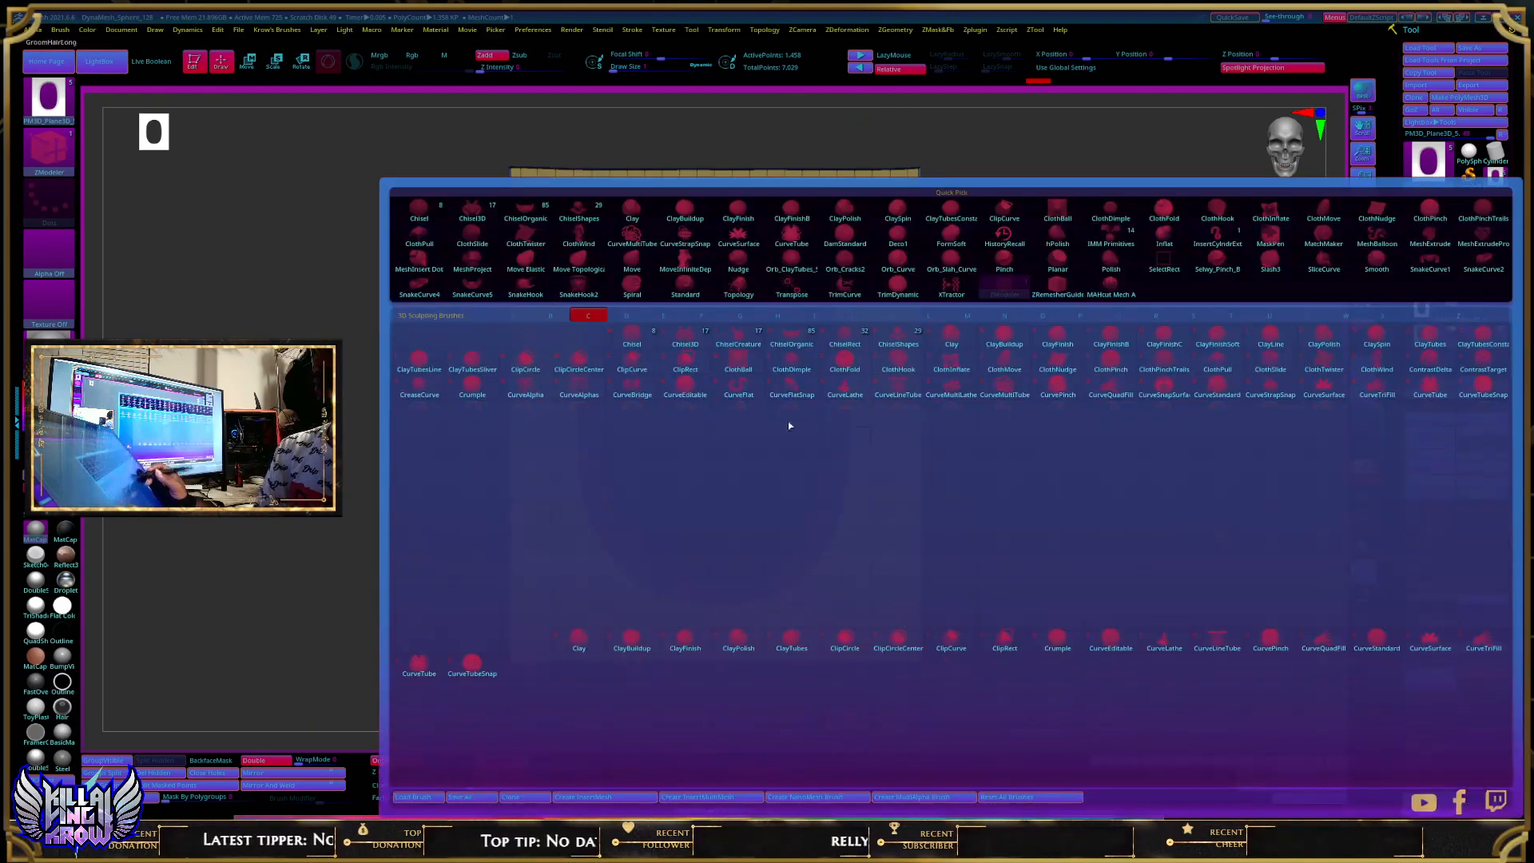
pyautogui.click(630, 332)
pyautogui.press('b')
pyautogui.press('z')
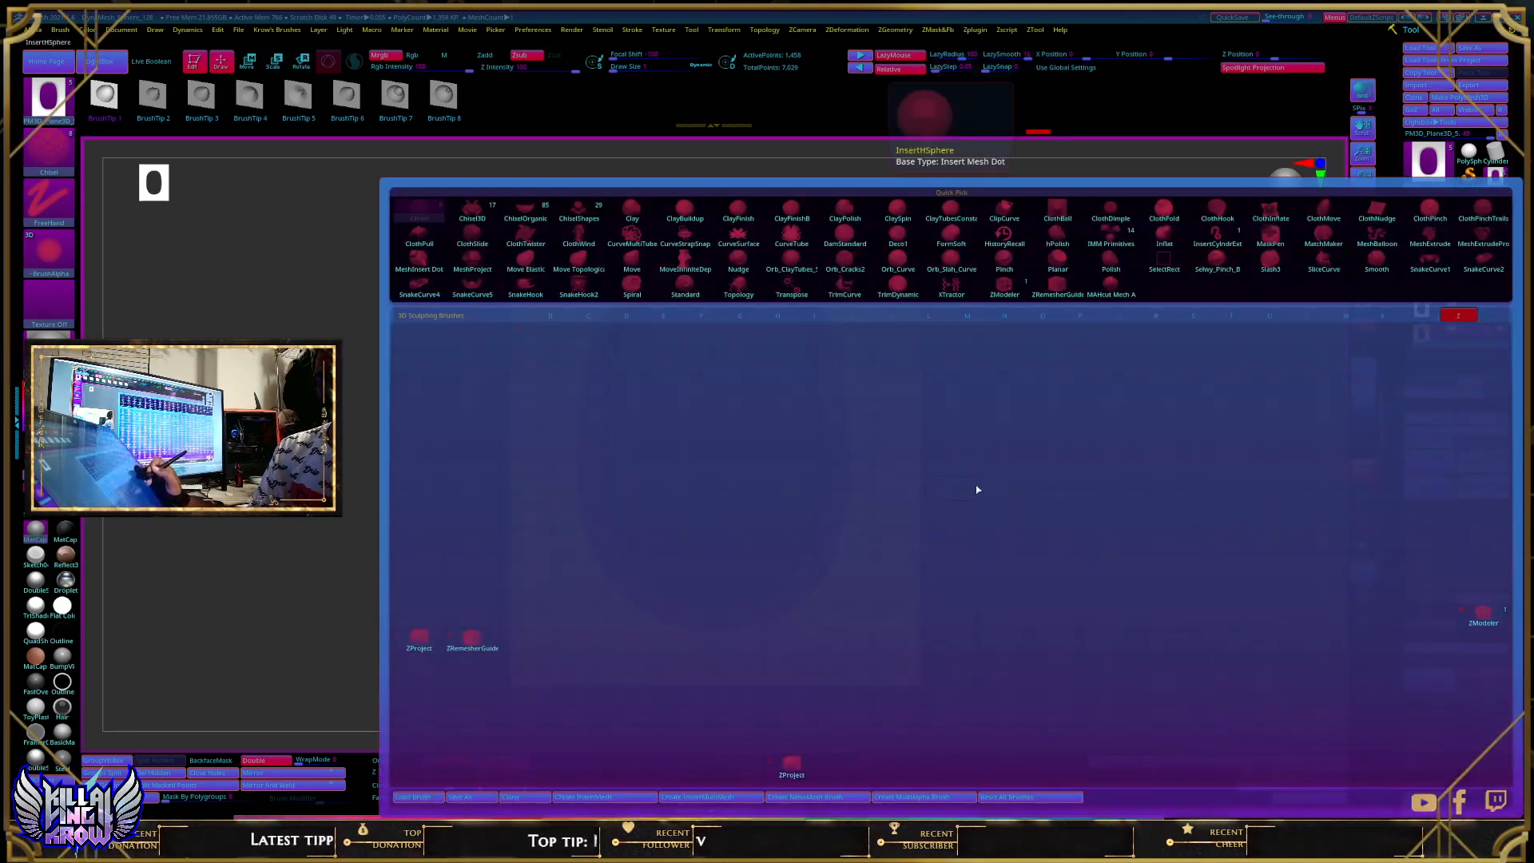
pyautogui.click(1483, 613)
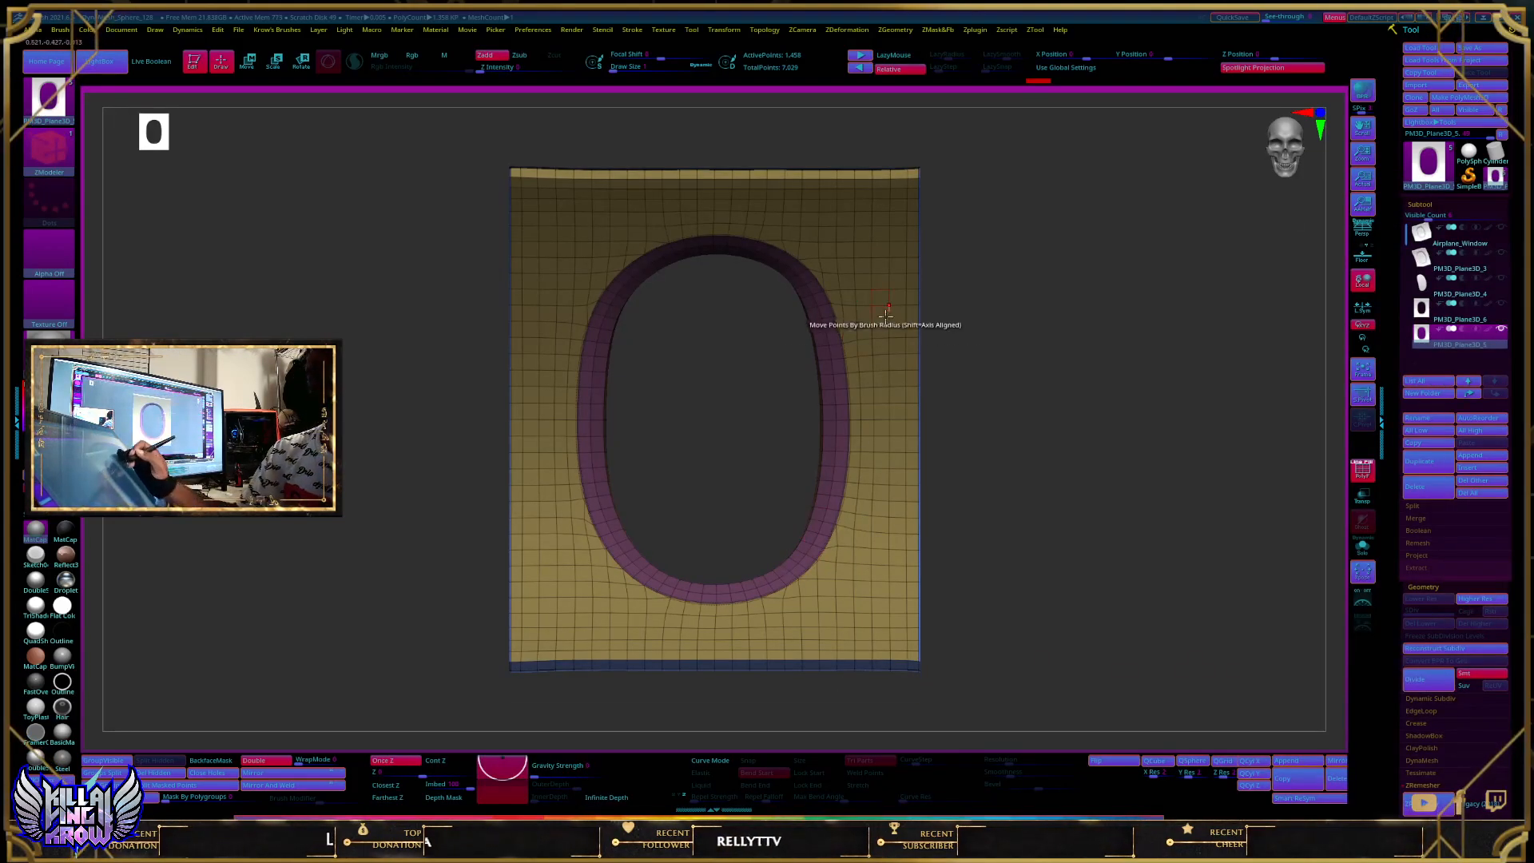
# Step: Lower the ZModeler brush's draw size to its minimum
pyautogui.press('s')
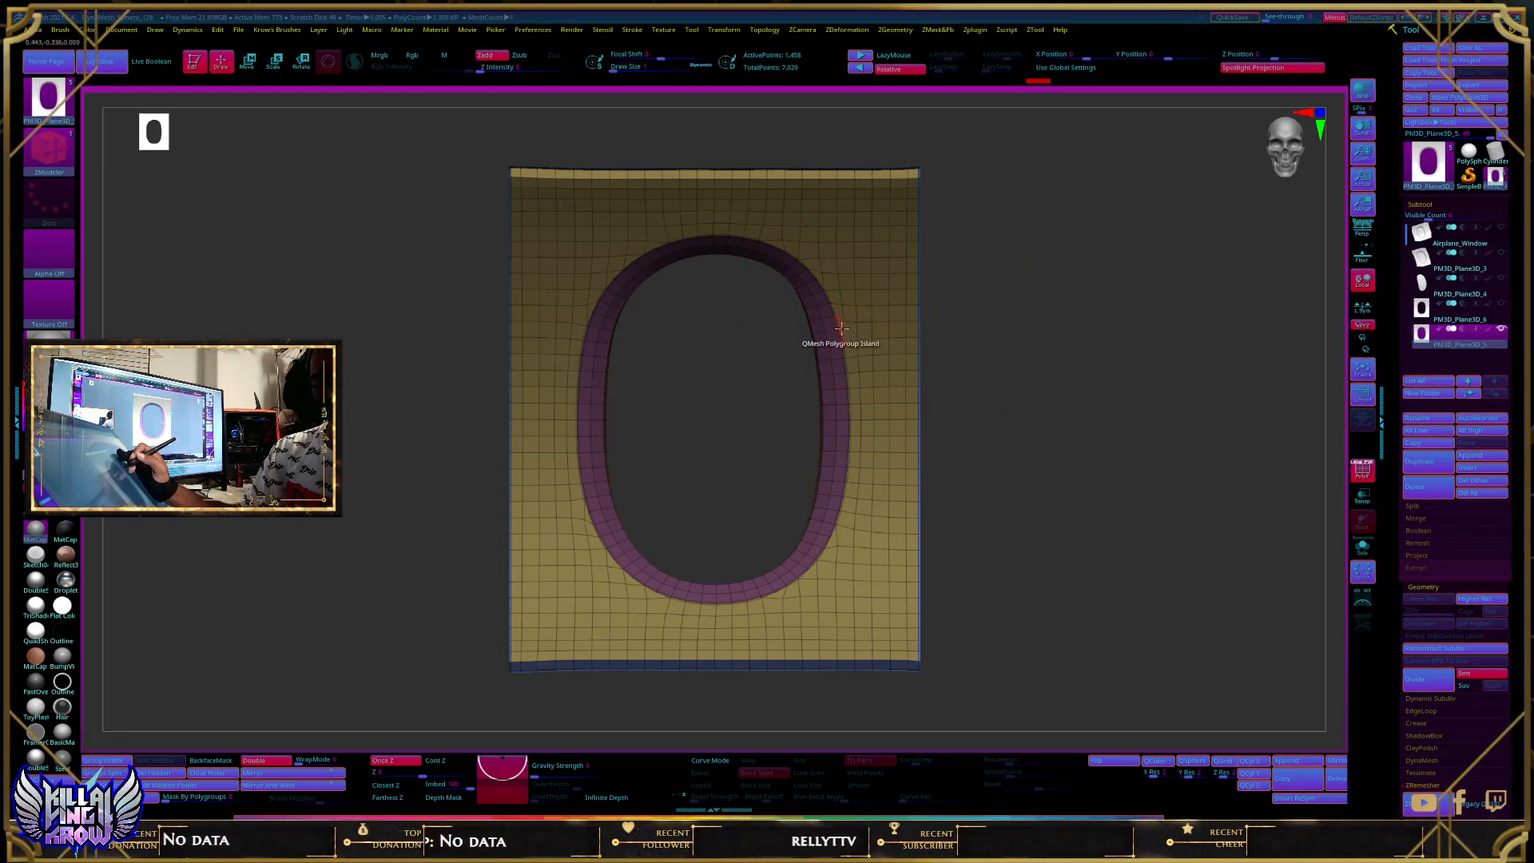
pyautogui.press('space')
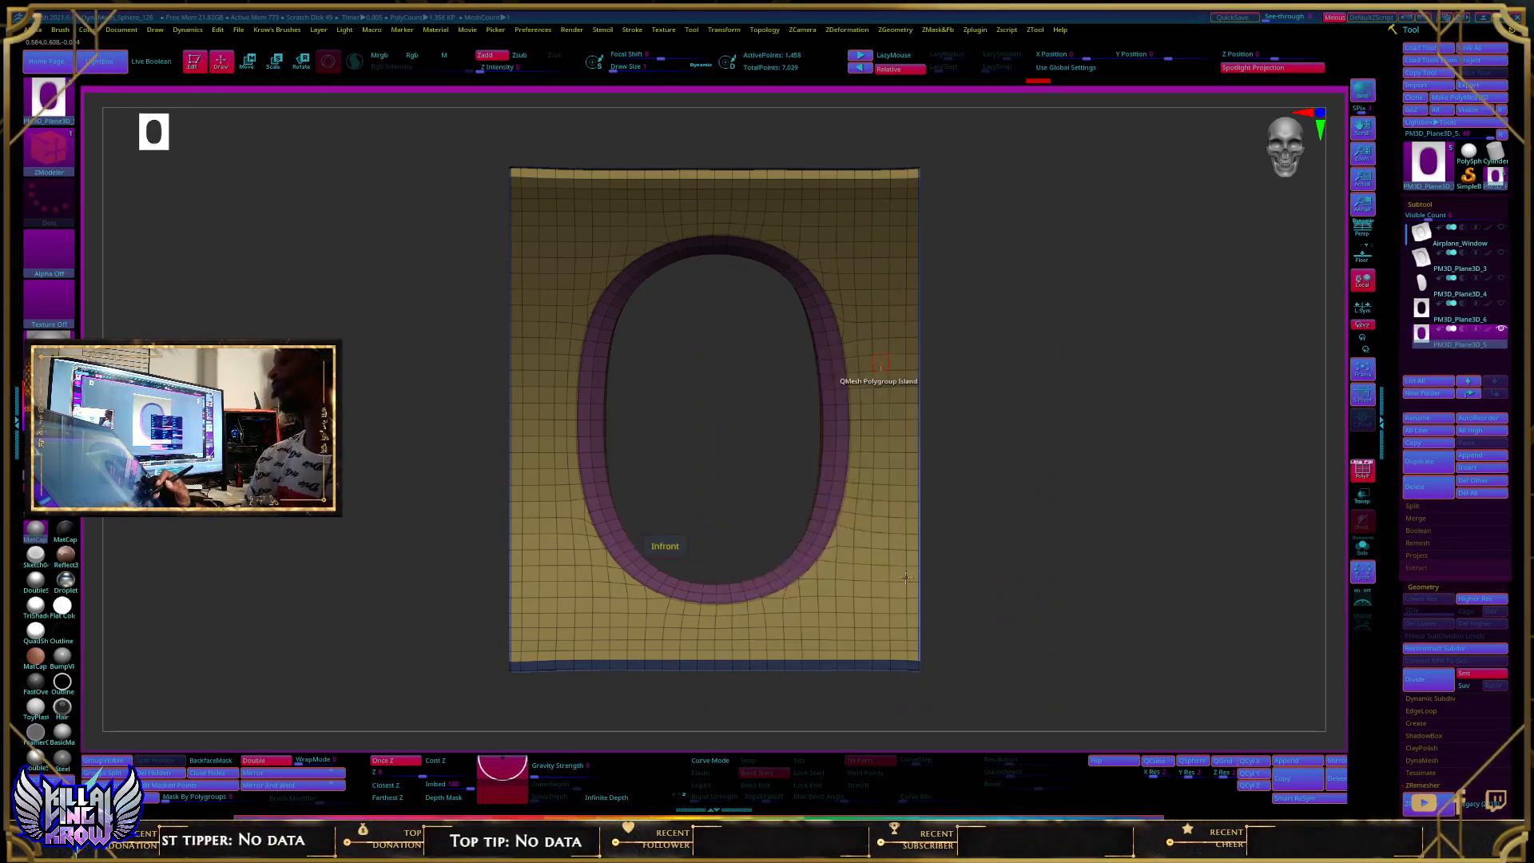
pyautogui.press('space')
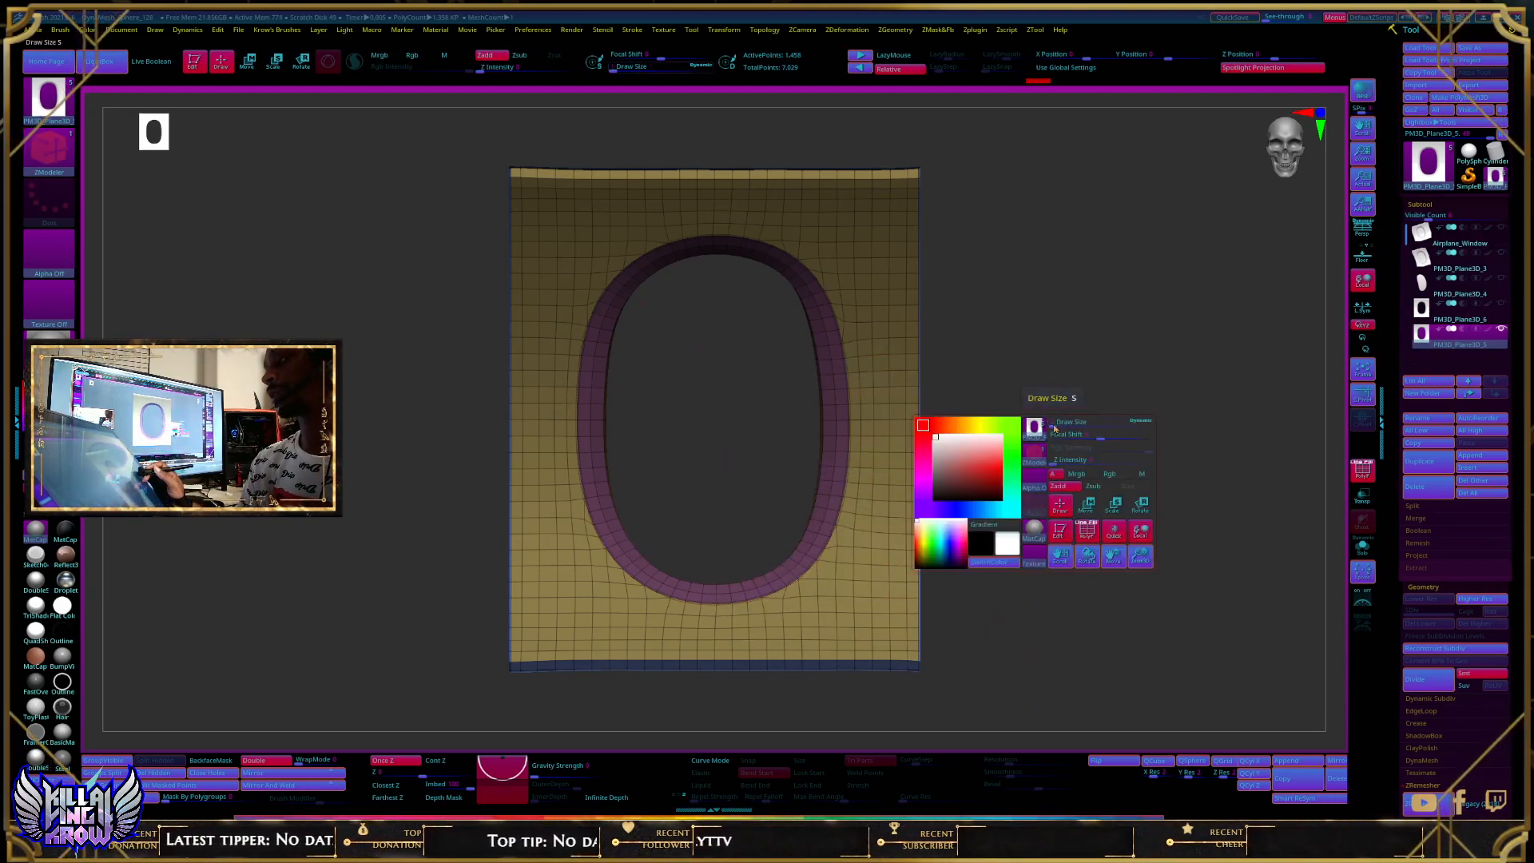
pyautogui.moveTo(1055, 428)
pyautogui.mouseDown()
pyautogui.moveTo(1116, 342)
pyautogui.moveTo(962, 356)
pyautogui.mouseUp()
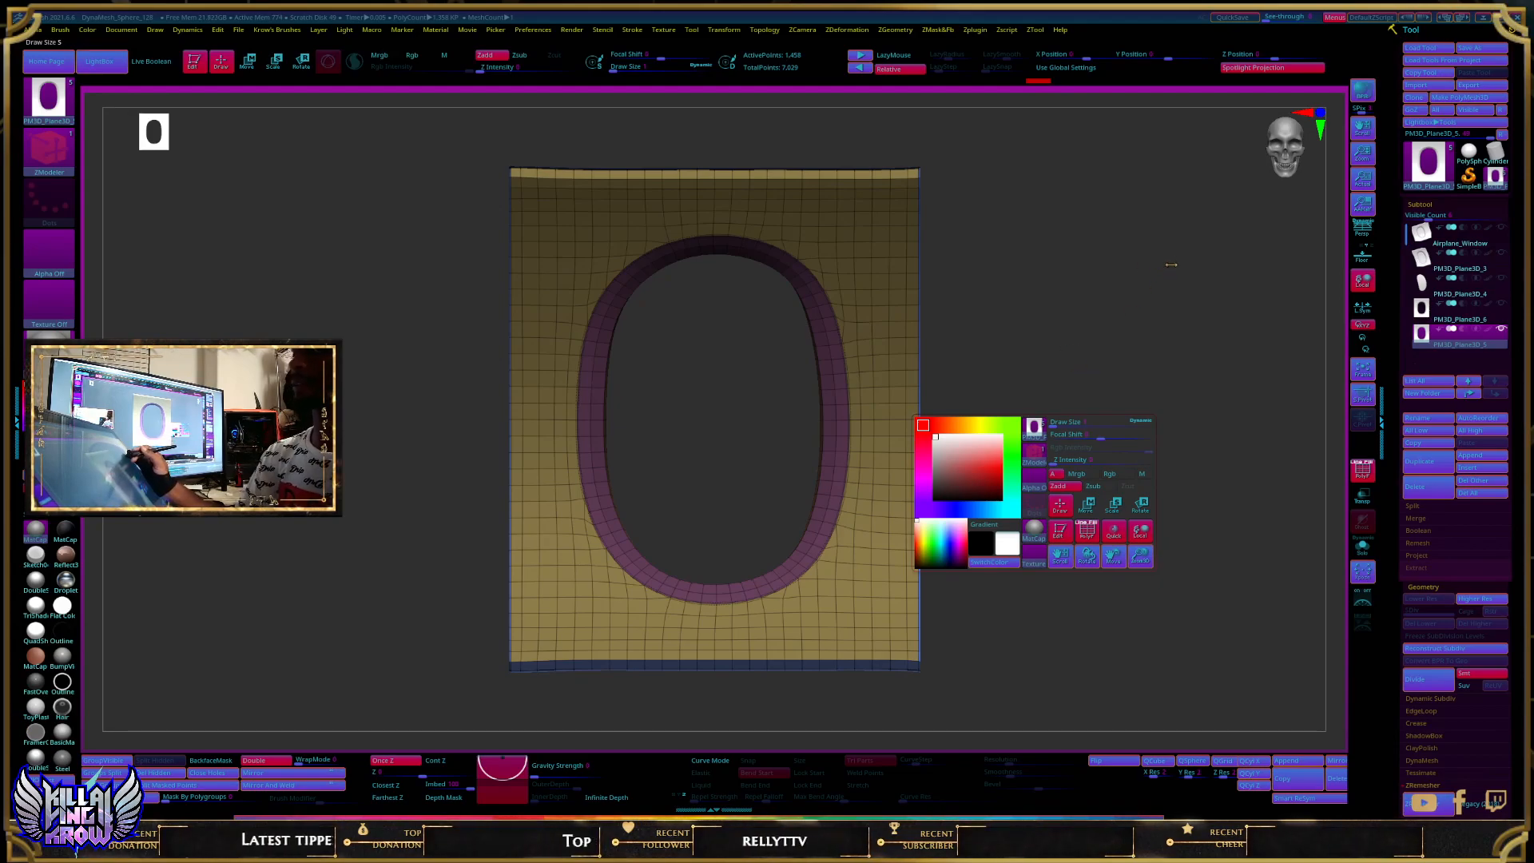
# Step: Set the ZModeler polygon action to PolyGroup with the target A Single Poly
pyautogui.keyDown('ctrl'); pyautogui.moveTo(1005, 248); pyautogui.dragTo(1015, 322, button='right'); pyautogui.keyUp('ctrl')
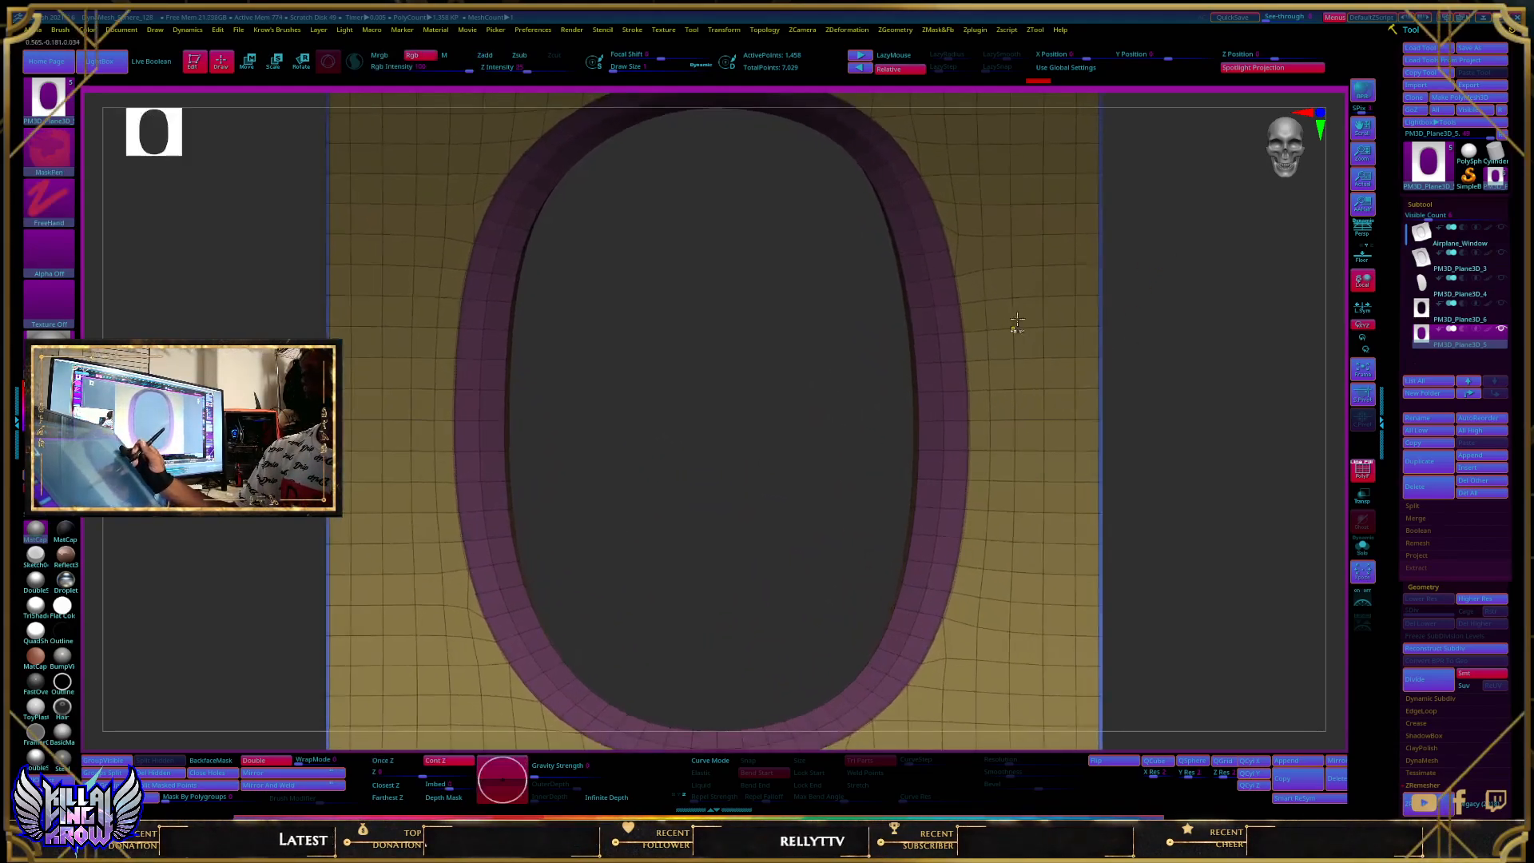
pyautogui.keyDown('alt'); pyautogui.moveTo(1183, 474); pyautogui.dragTo(1185, 548, button='right'); pyautogui.keyUp('alt')
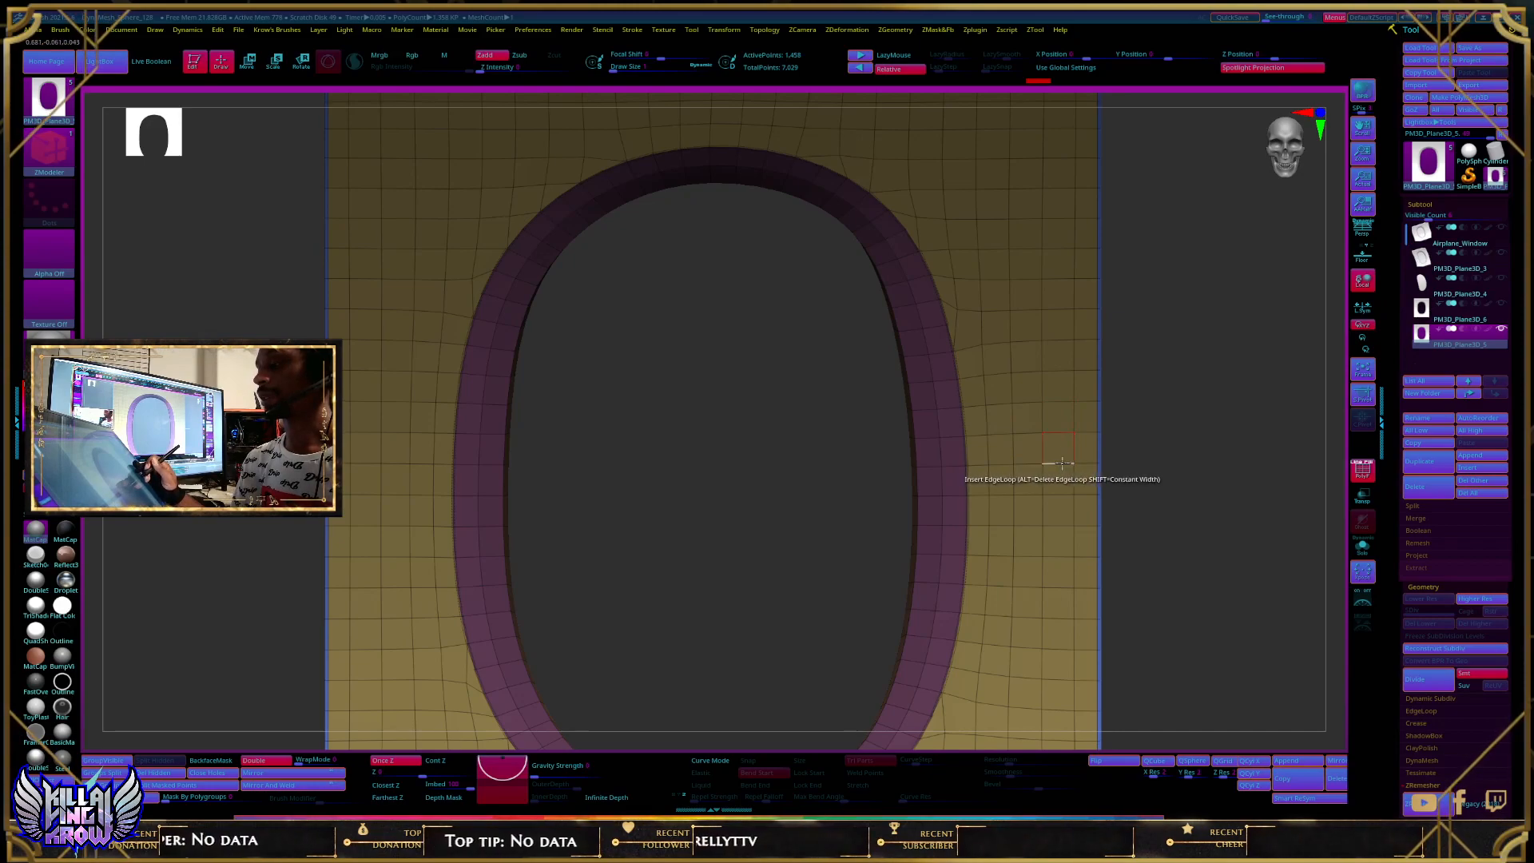
pyautogui.keyDown('ctrl'); pyautogui.moveTo(1075, 462); pyautogui.dragTo(1075, 526, button='right'); pyautogui.keyUp('ctrl')
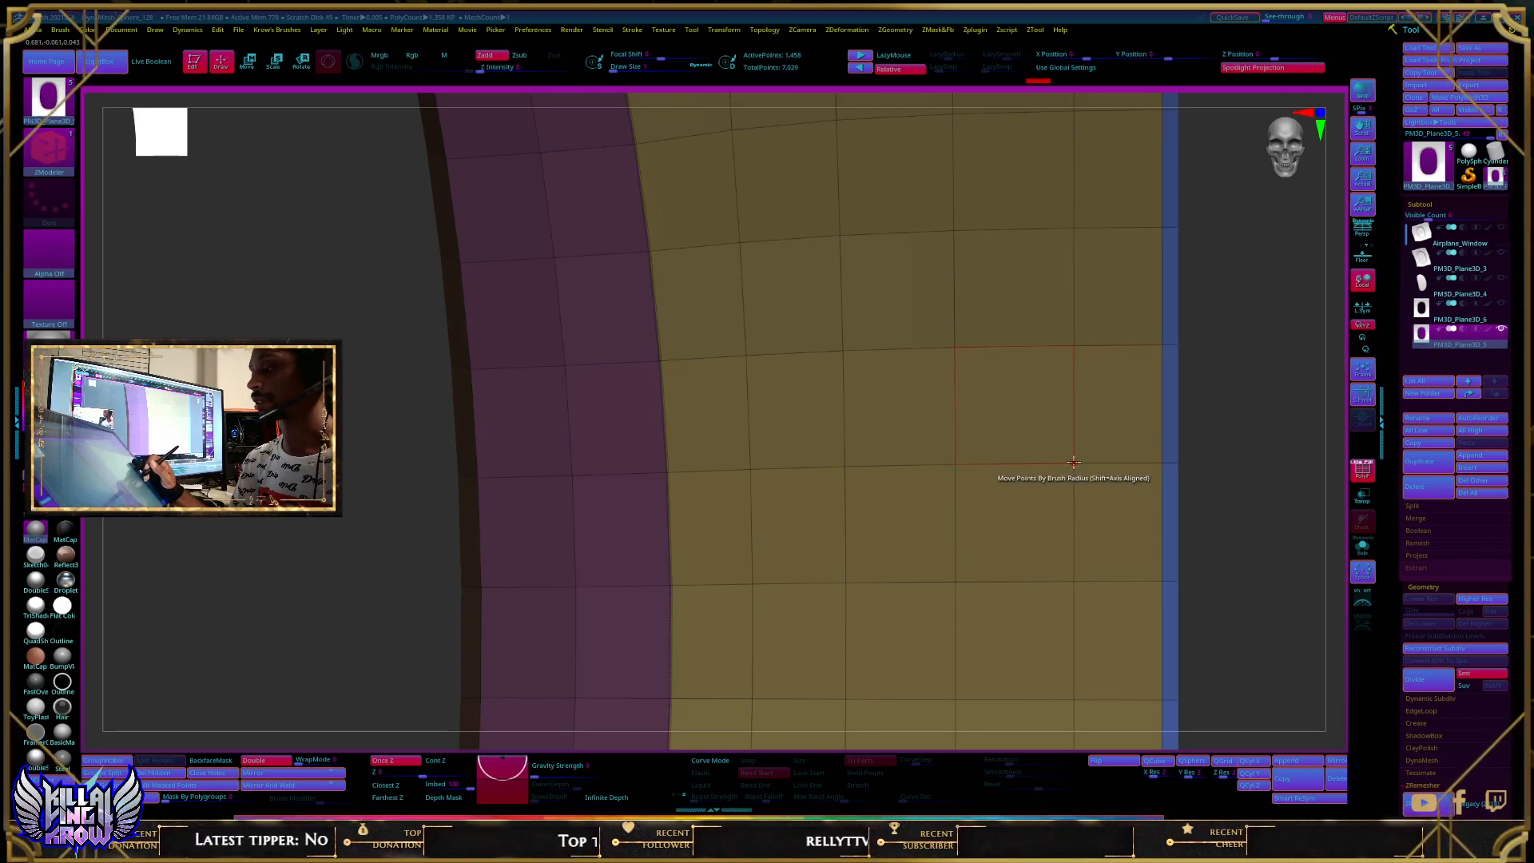
pyautogui.keyDown('ctrl'); pyautogui.moveTo(1067, 480); pyautogui.dragTo(1075, 174, button='right'); pyautogui.keyUp('ctrl')
pyautogui.press('space')
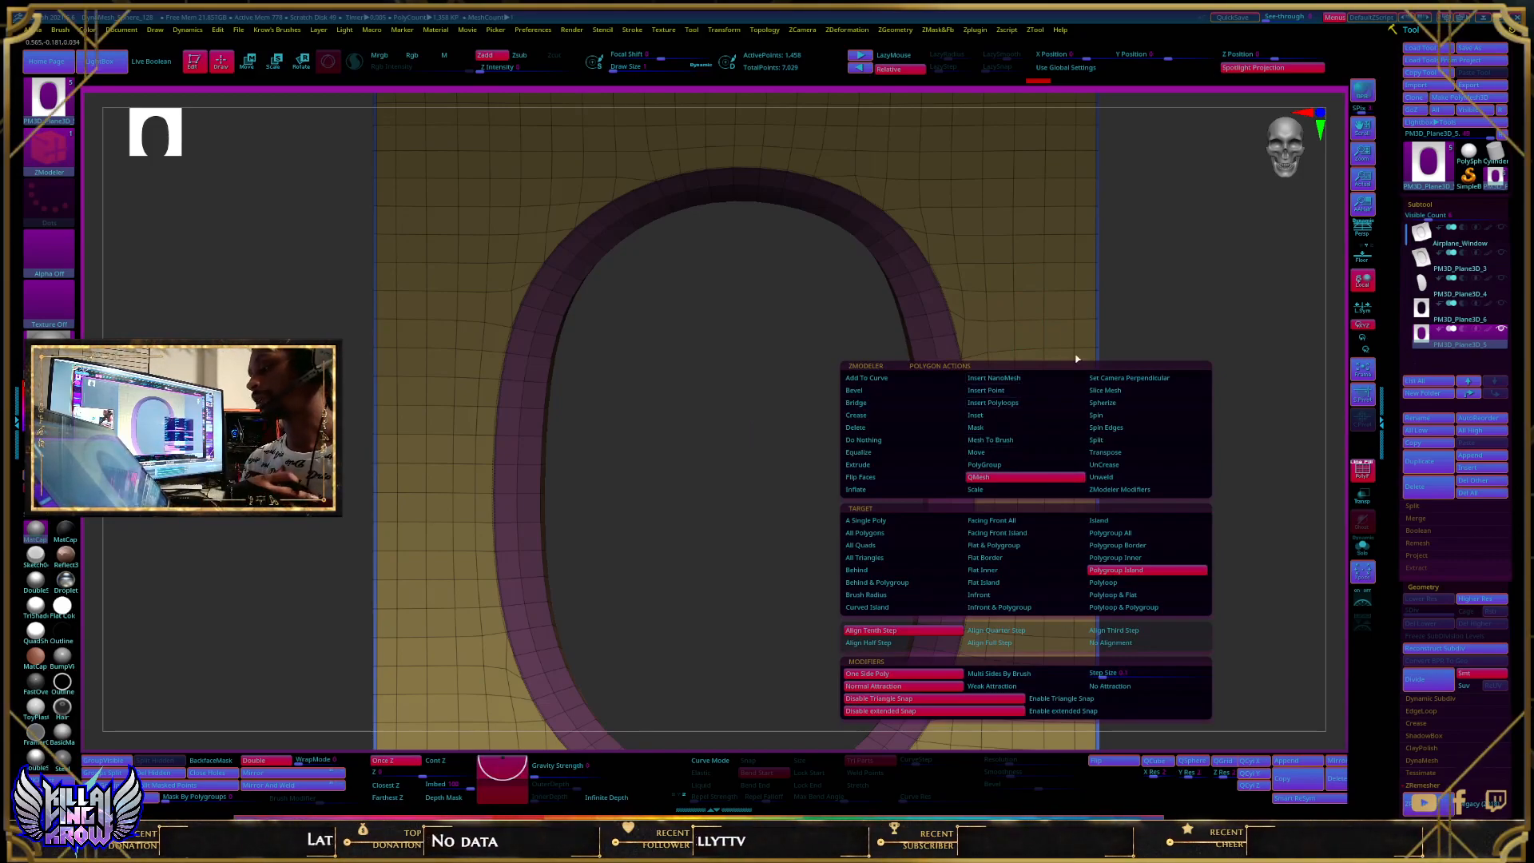
pyautogui.click(994, 465)
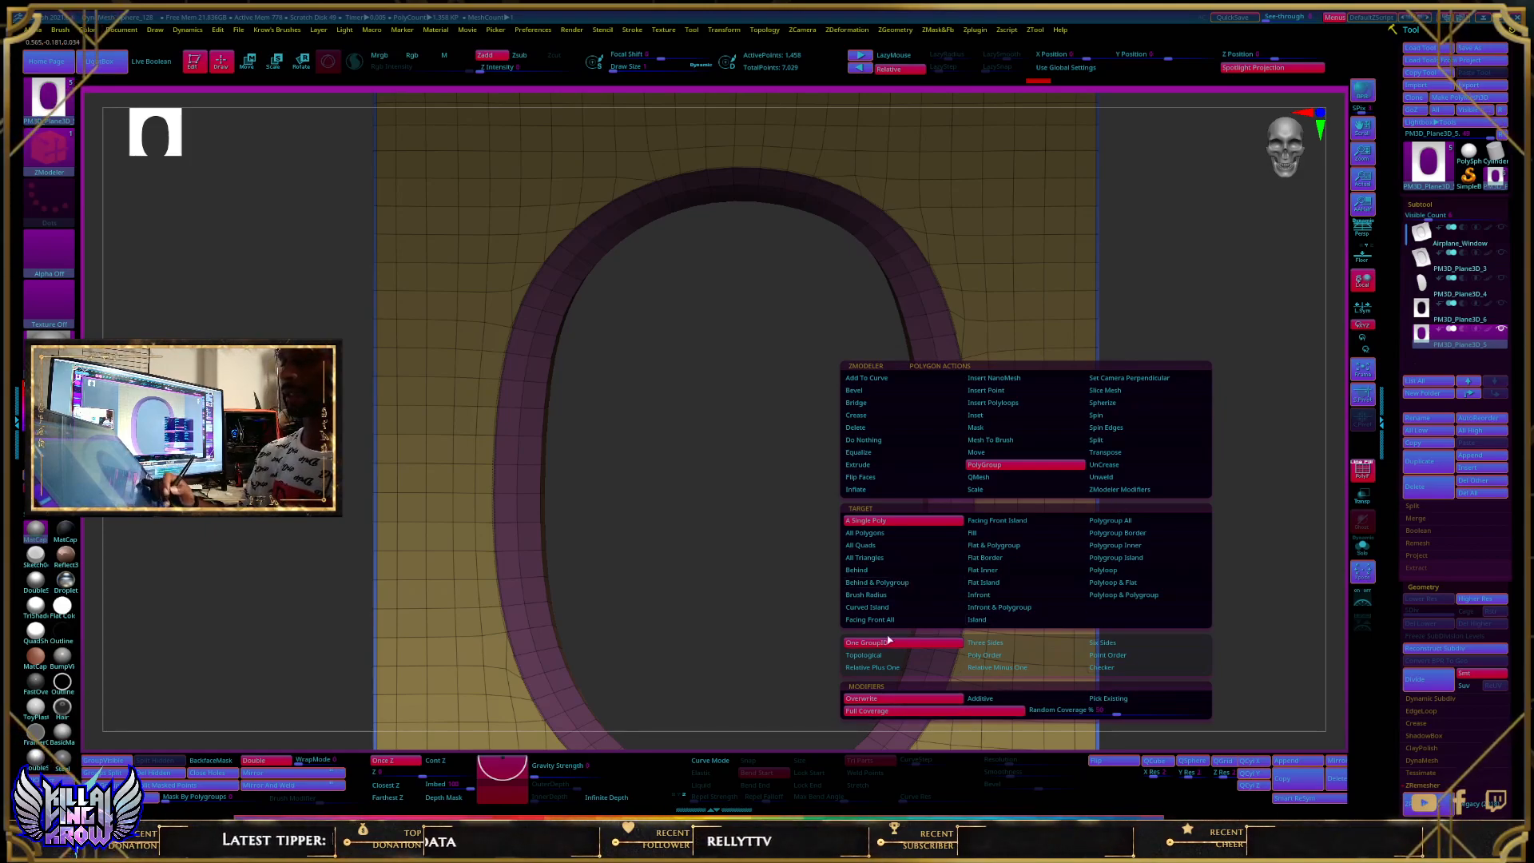
pyautogui.press('space')
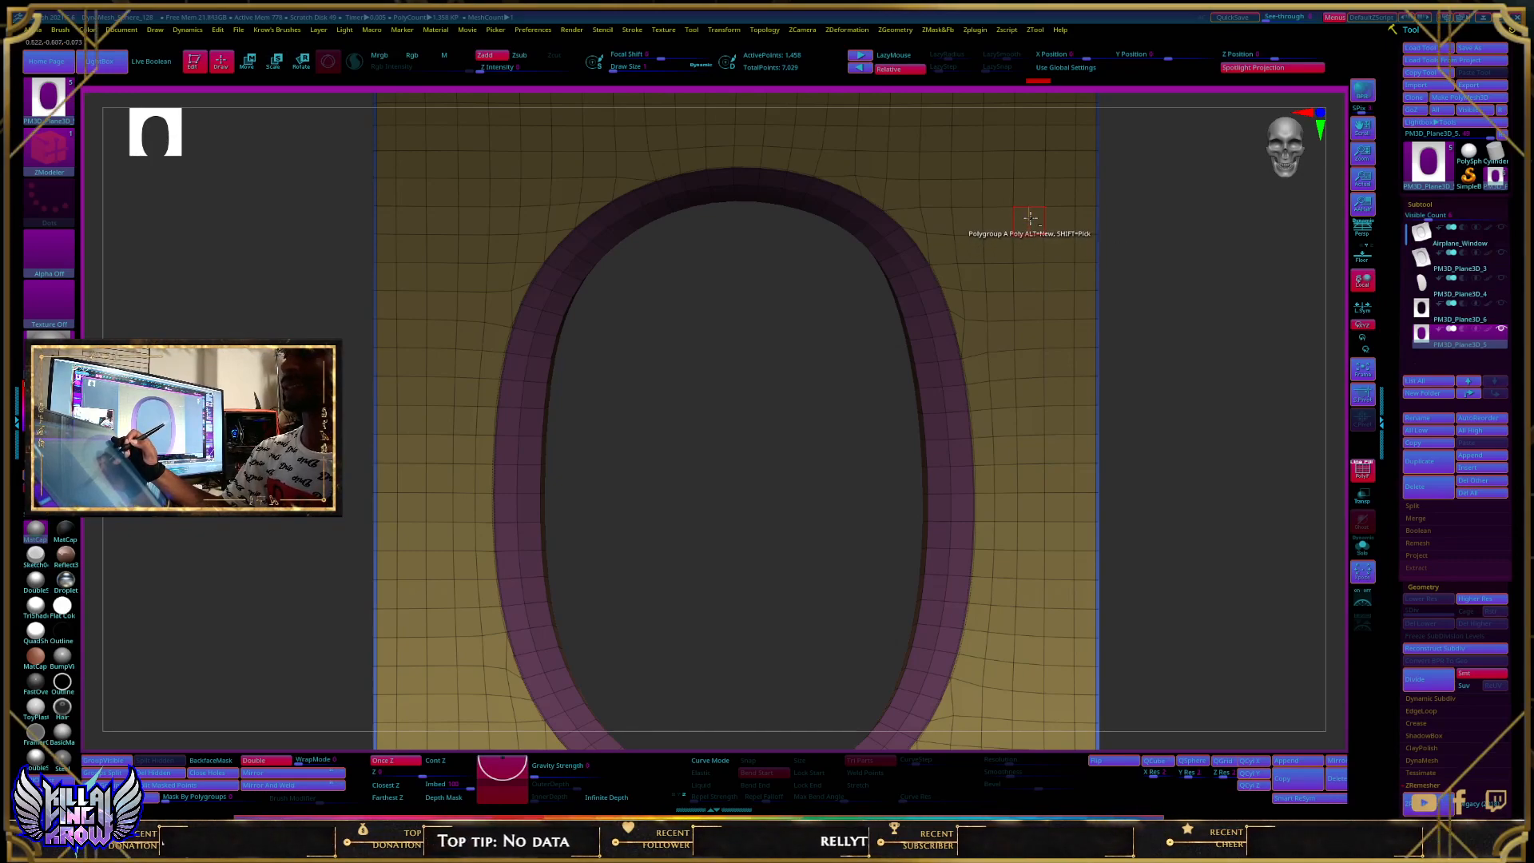
# Step: Assign a new polygroup to vertical strips of polygons on both sides of the oval window opening
pyautogui.moveTo(1030, 217); pyautogui.dragTo(1031, 550)
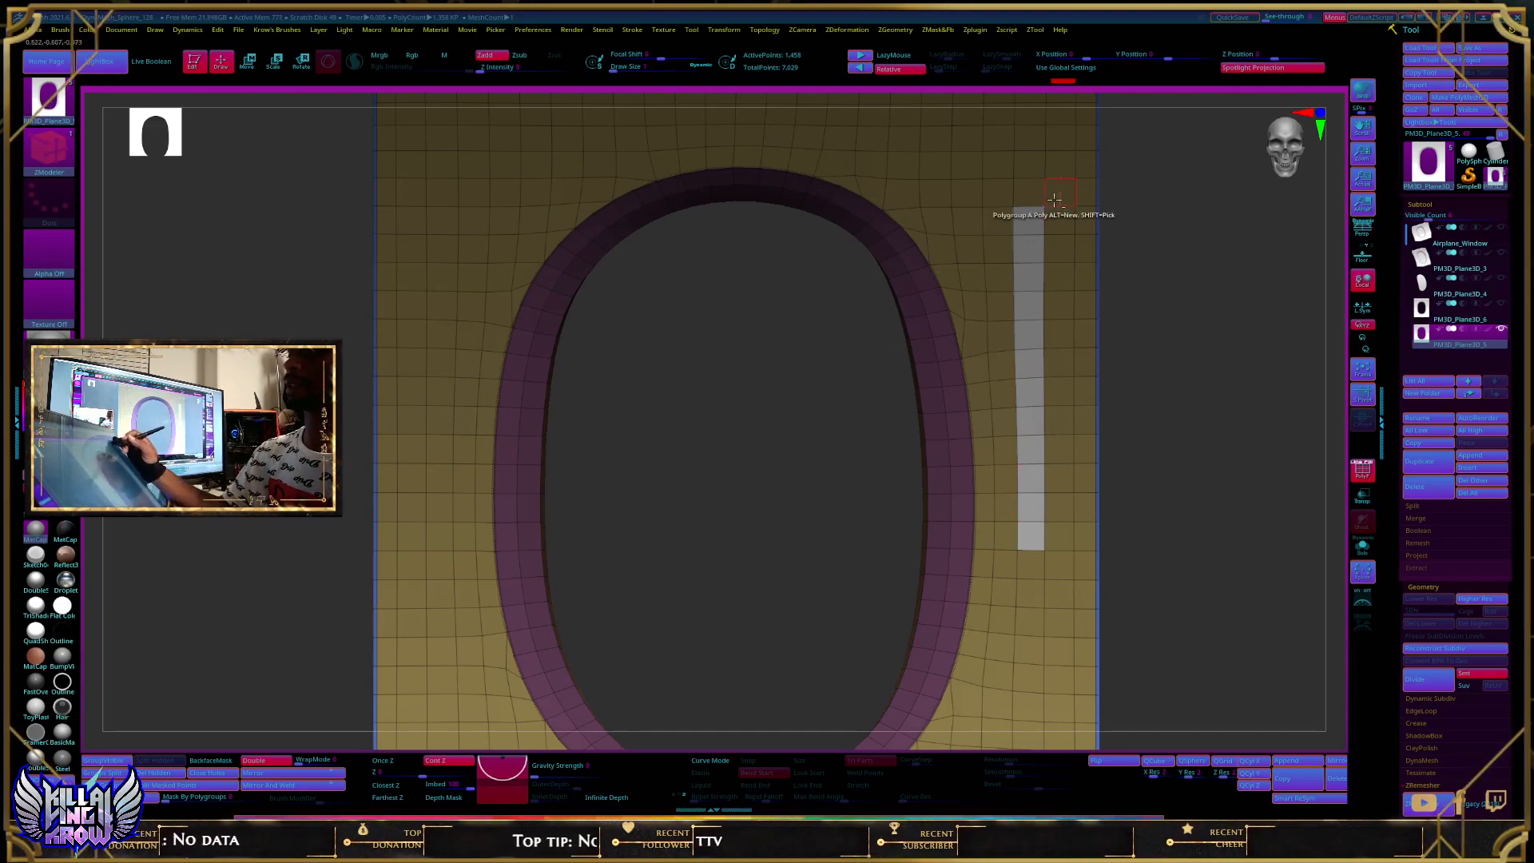
pyautogui.moveTo(1031, 537)
pyautogui.mouseDown()
pyautogui.moveTo(1031, 386)
pyautogui.moveTo(1030, 550)
pyautogui.mouseUp()
pyautogui.moveTo(429, 365); pyautogui.dragTo(441, 491)
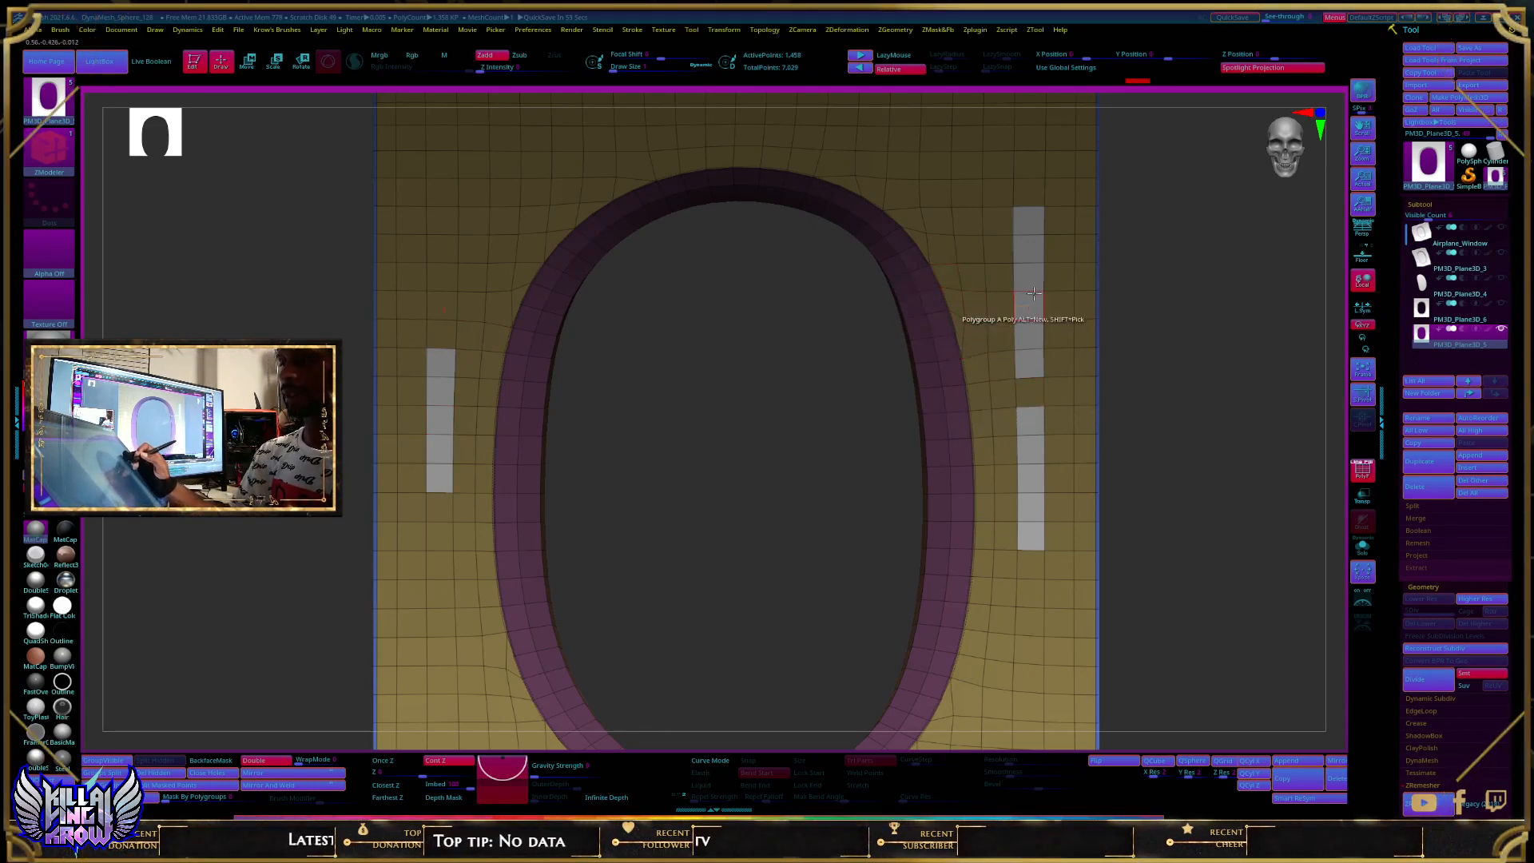
pyautogui.moveTo(1059, 275); pyautogui.dragTo(1061, 487)
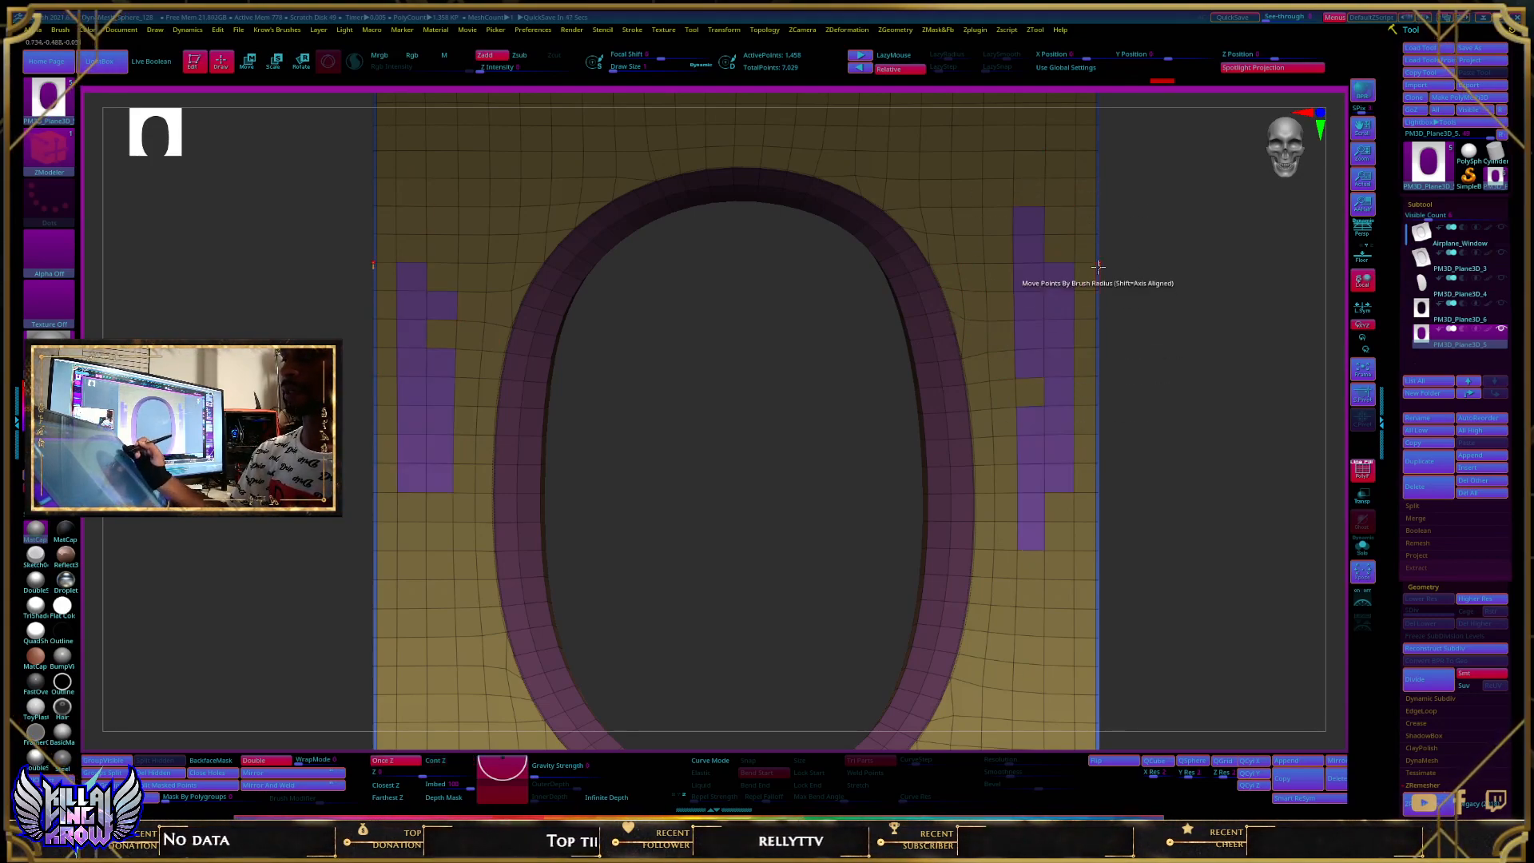
# Step: Close the polygon actions and undo all the polygroup strips painted beside the window opening
pyautogui.press('space')
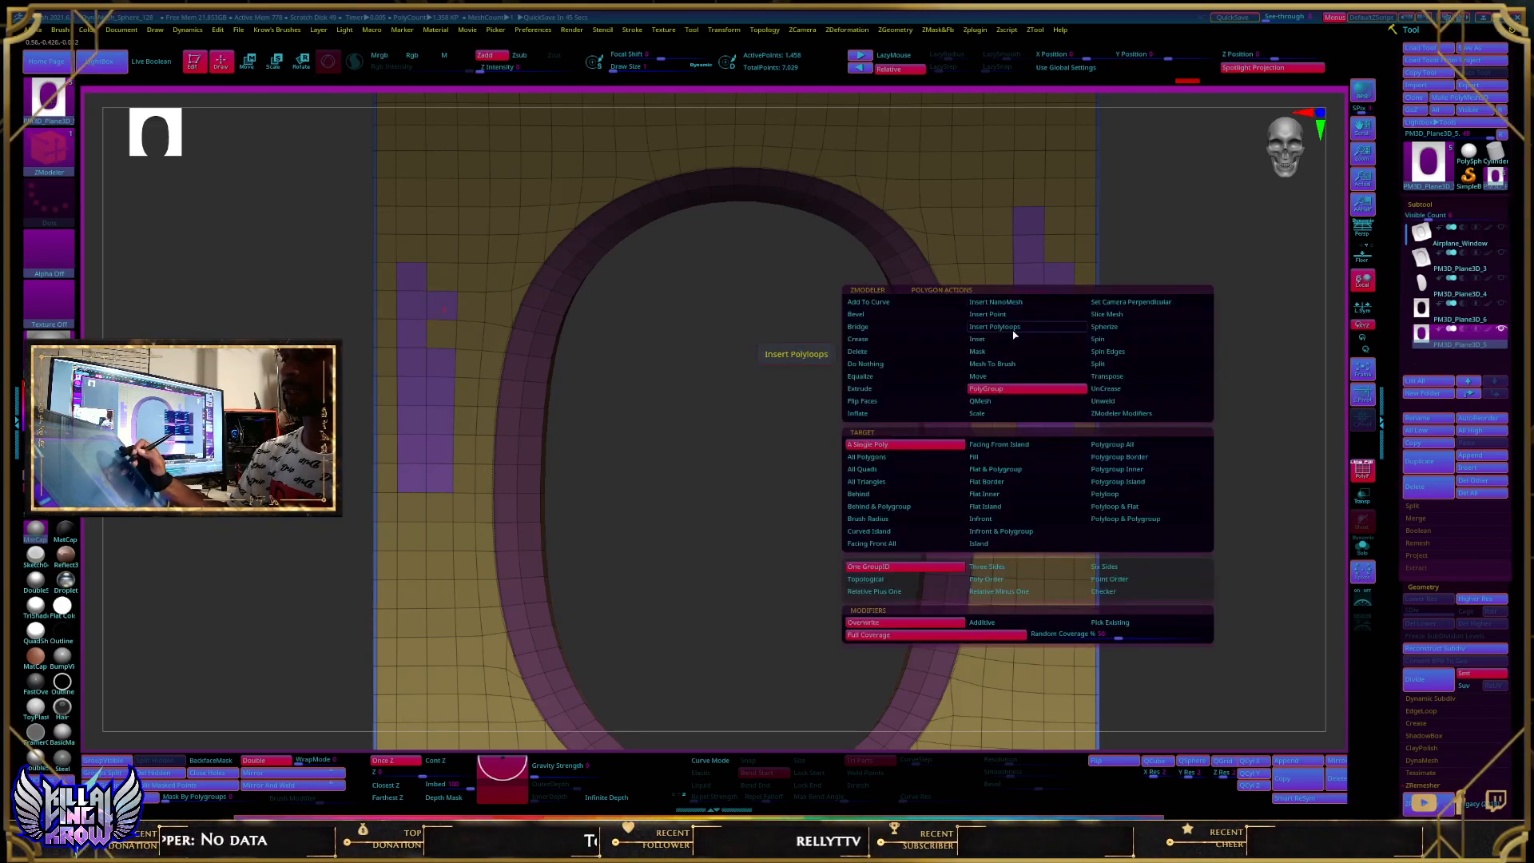
pyautogui.click(1032, 353)
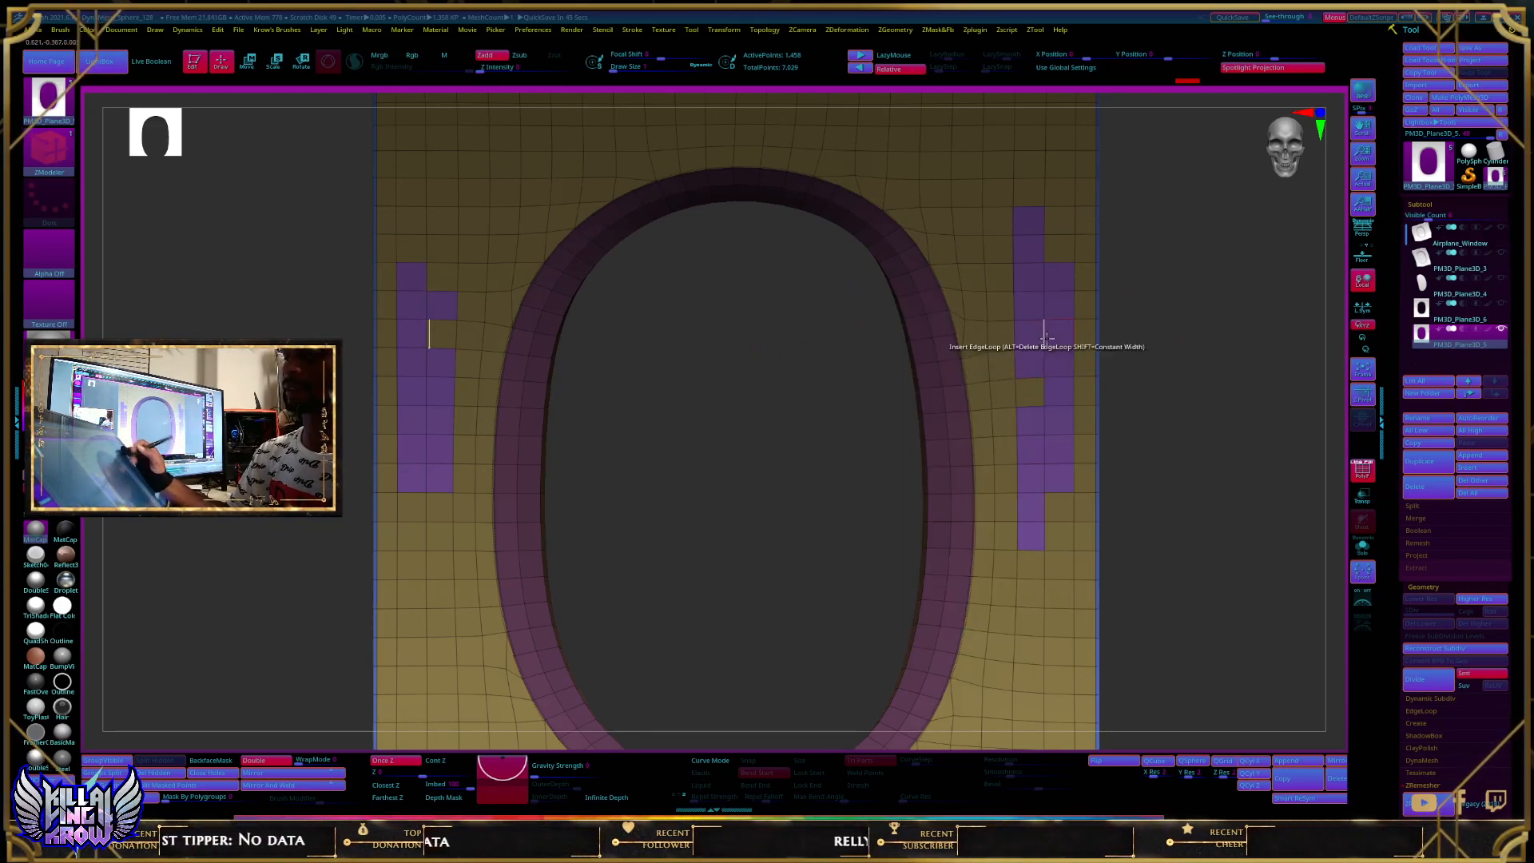
pyautogui.press('ctrl')
pyautogui.hotkey('ctrl', 'z')
pyautogui.hotkey('ctrl', 'z')
pyautogui.hotkey('ctrl', 'z')
pyautogui.hotkey('ctrl', 'z')
pyautogui.hotkey('ctrl', 'z')
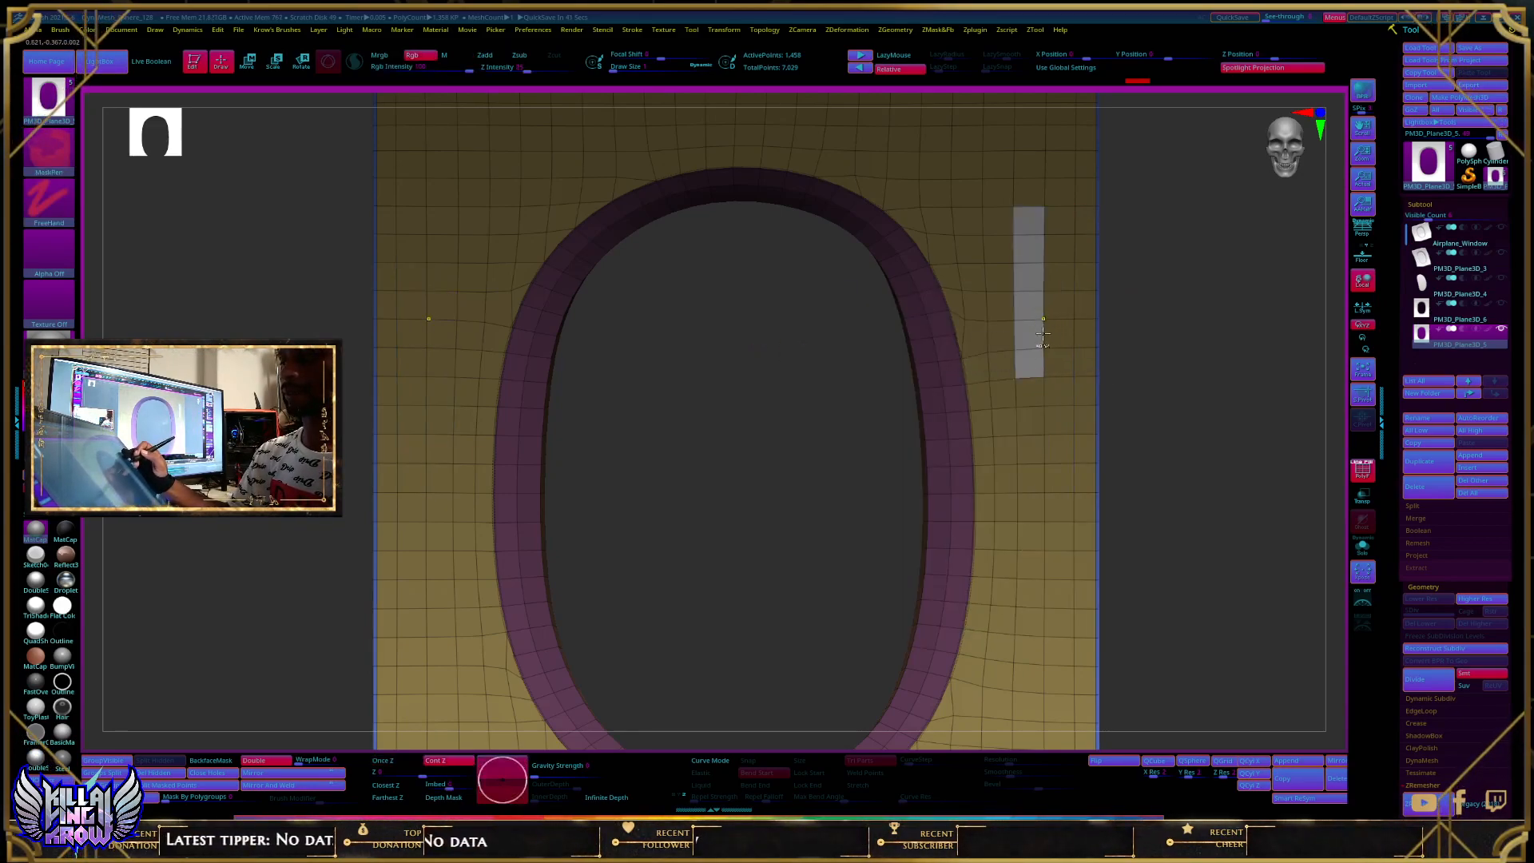
pyautogui.keyDown('ctrl'); pyautogui.moveTo(998, 624); pyautogui.dragTo(1010, 523, button='right'); pyautogui.keyUp('ctrl')
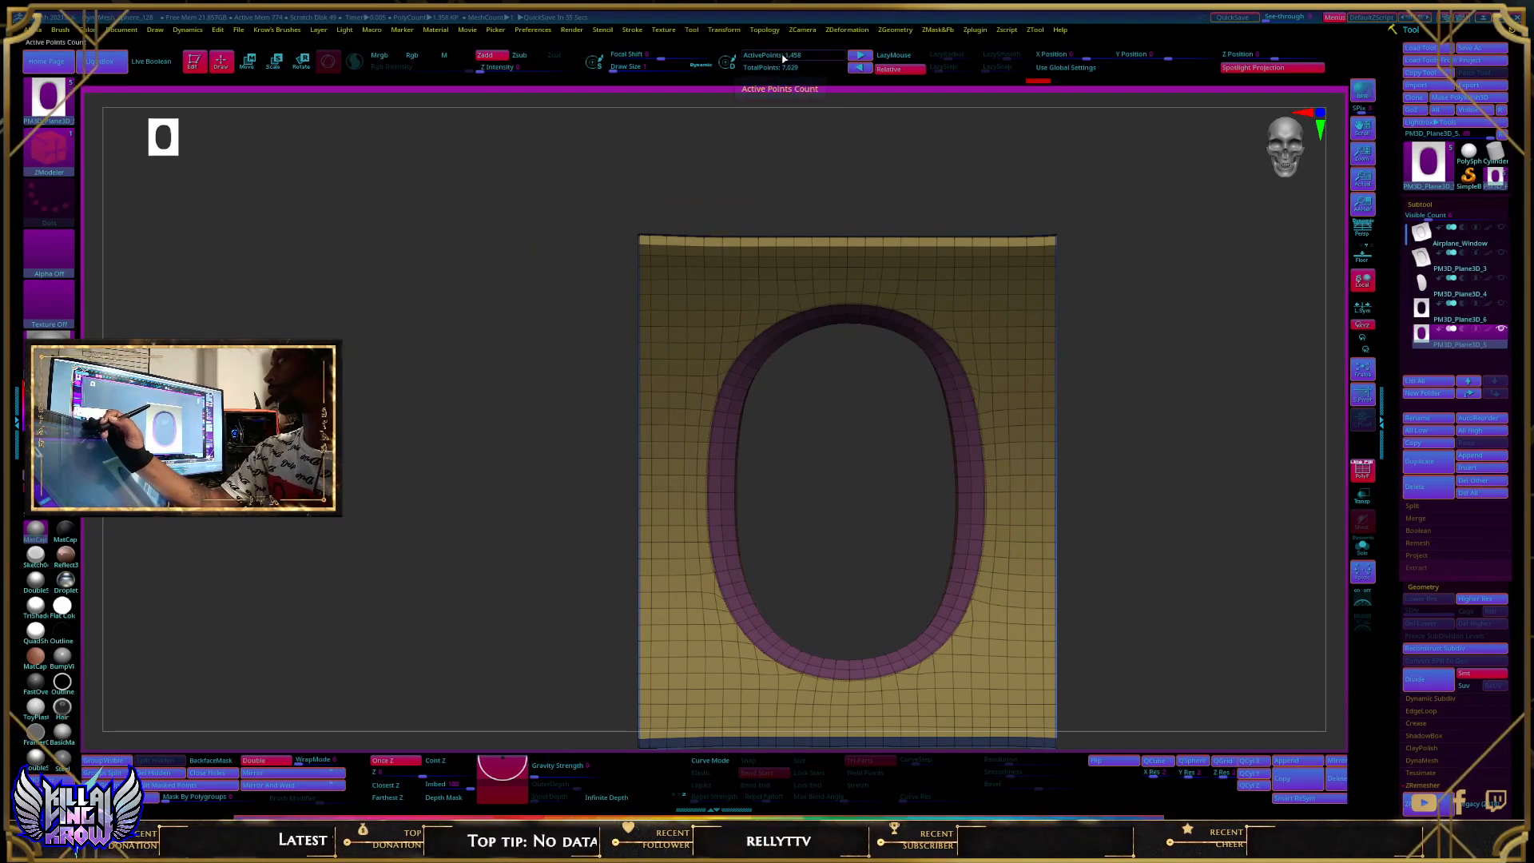
pyautogui.press('ctrl')
pyautogui.moveTo(1026, 509)
pyautogui.keyDown('ctrl'); pyautogui.mouseDown(button='right')
pyautogui.moveTo(1026, 552)
pyautogui.moveTo(1021, 489)
pyautogui.moveTo(1025, 564)
pyautogui.moveTo(1000, 616)
pyautogui.moveTo(1011, 572)
pyautogui.mouseUp(button='right'); pyautogui.keyUp('ctrl')
pyautogui.moveTo(1027, 520)
pyautogui.mouseDown(button='right')
pyautogui.moveTo(963, 543)
pyautogui.moveTo(1013, 492)
pyautogui.mouseUp(button='right')
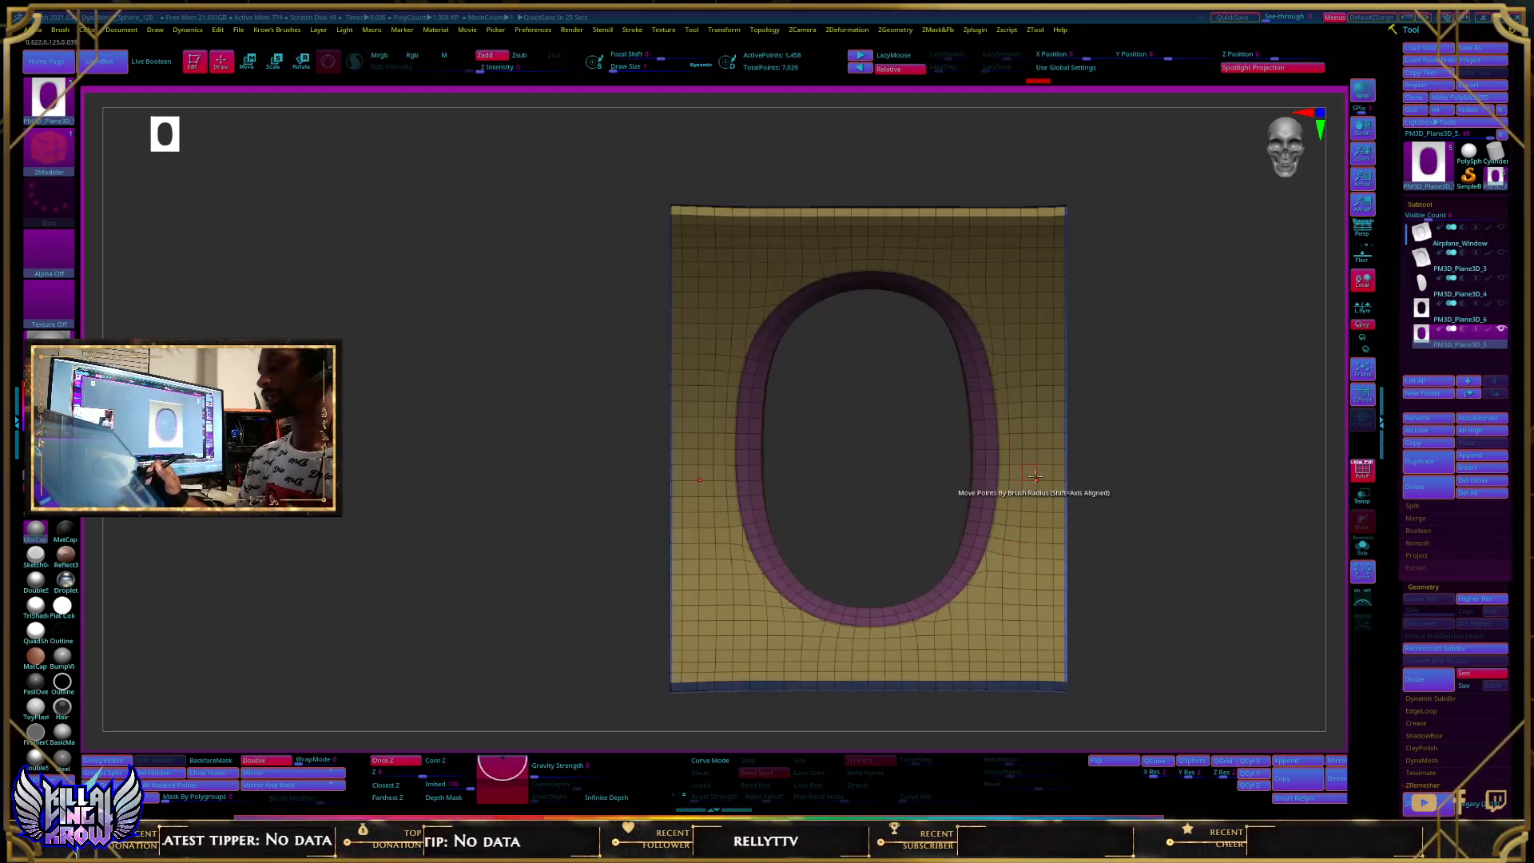
pyautogui.moveTo(1083, 463); pyautogui.dragTo(1036, 474, button='right')
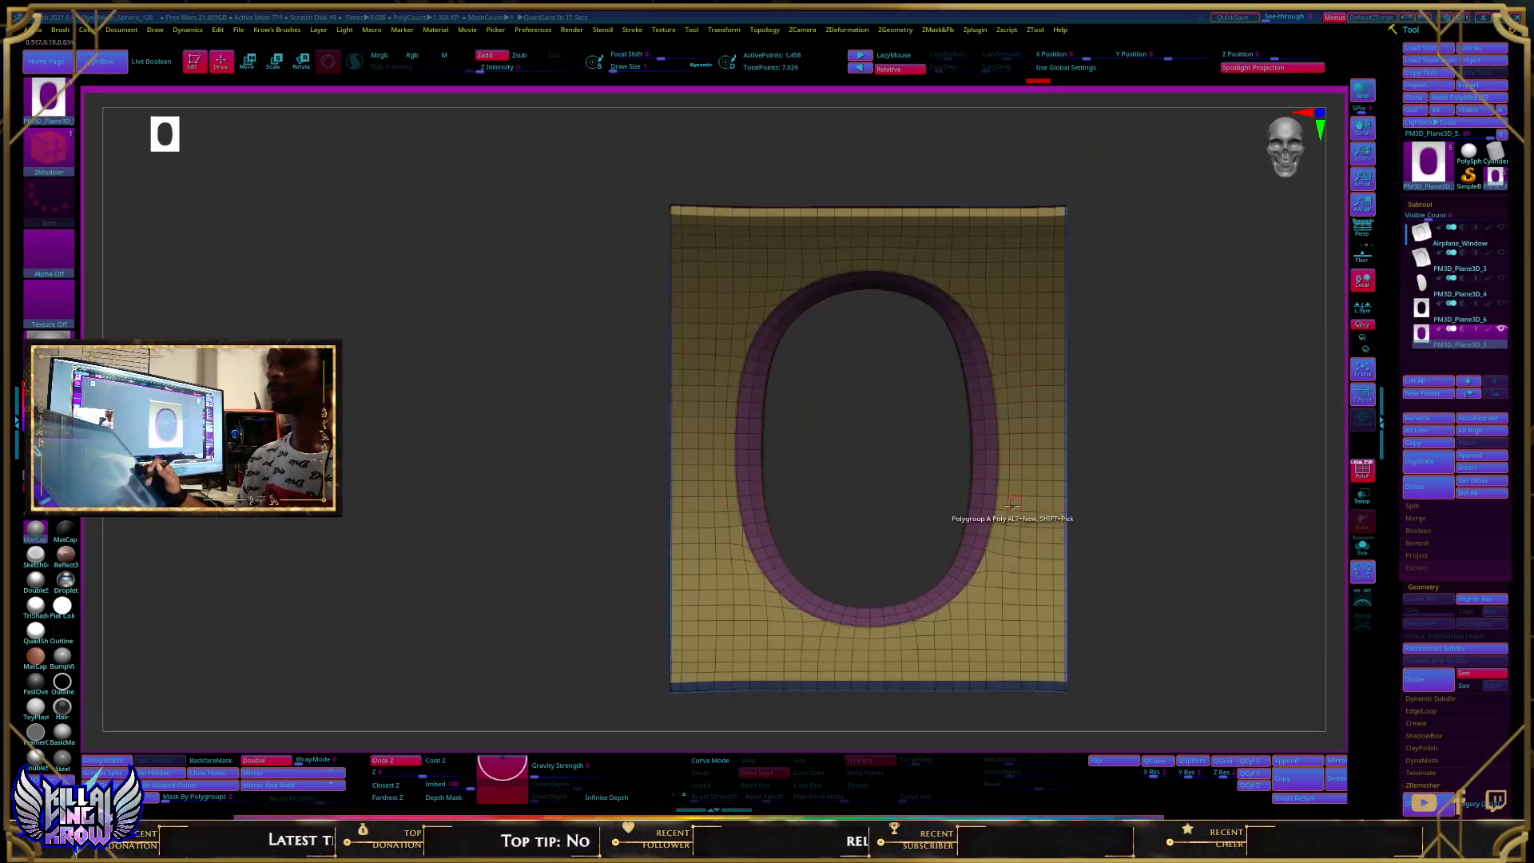
# Step: Switch to the Move gizmo and apply the Remesh By ZRemesher deformer to the window panel
pyautogui.press('w')
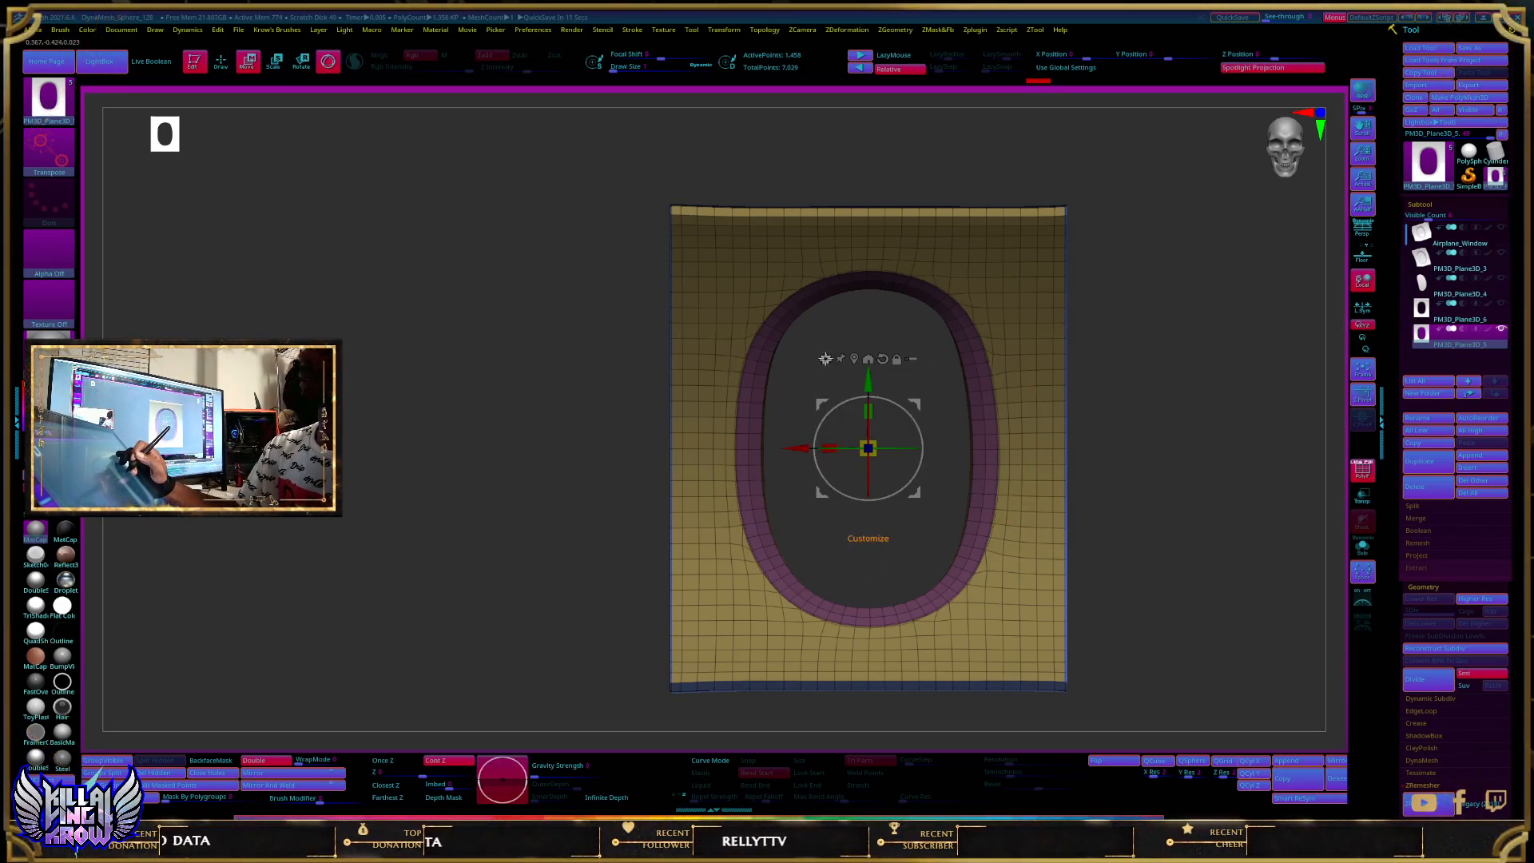
pyautogui.click(826, 359)
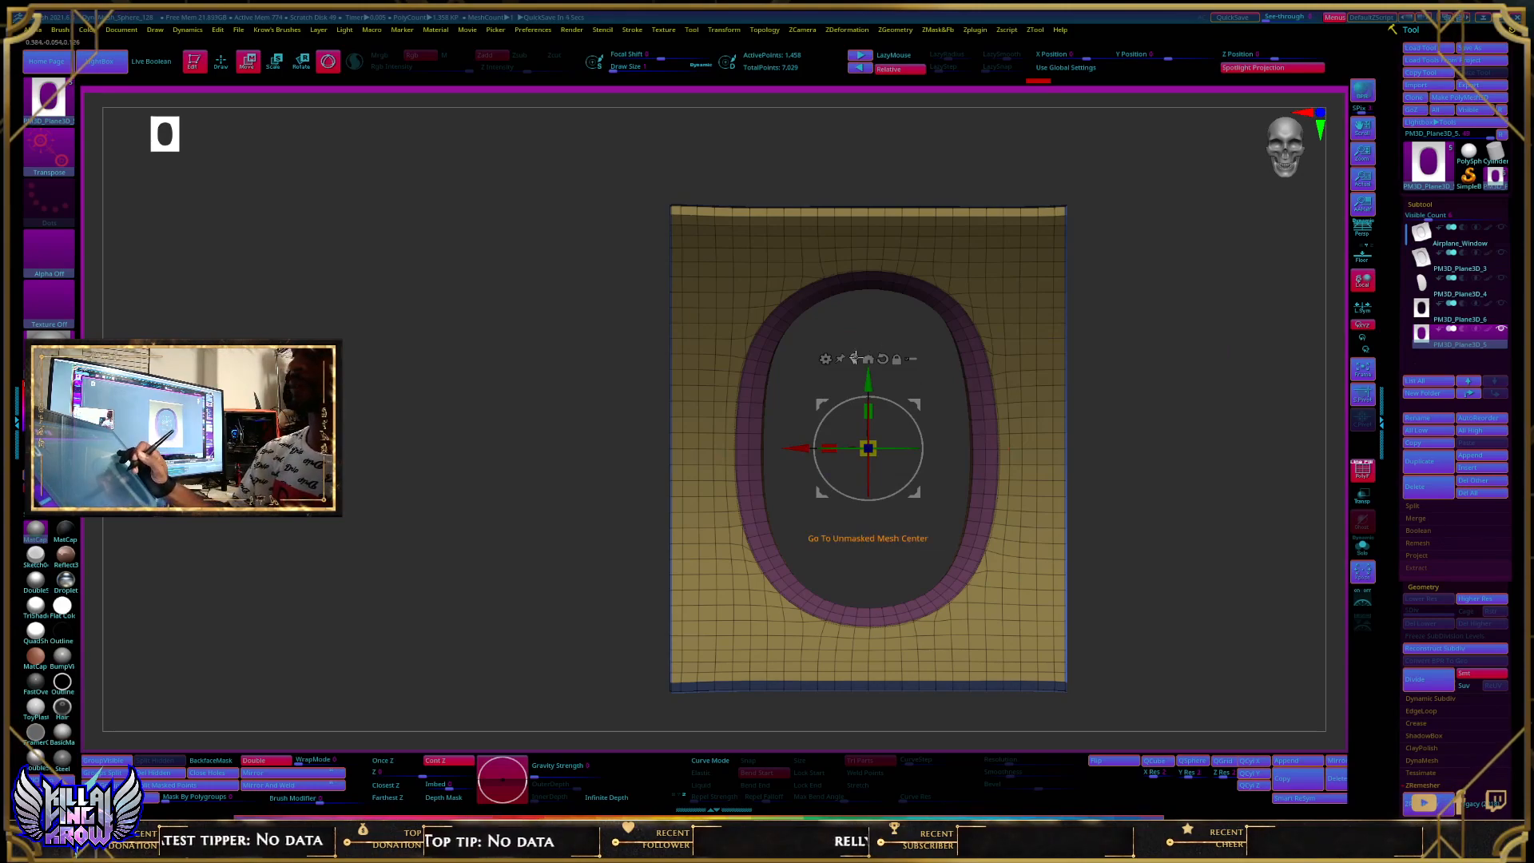
pyautogui.click(854, 359)
pyautogui.click(957, 361)
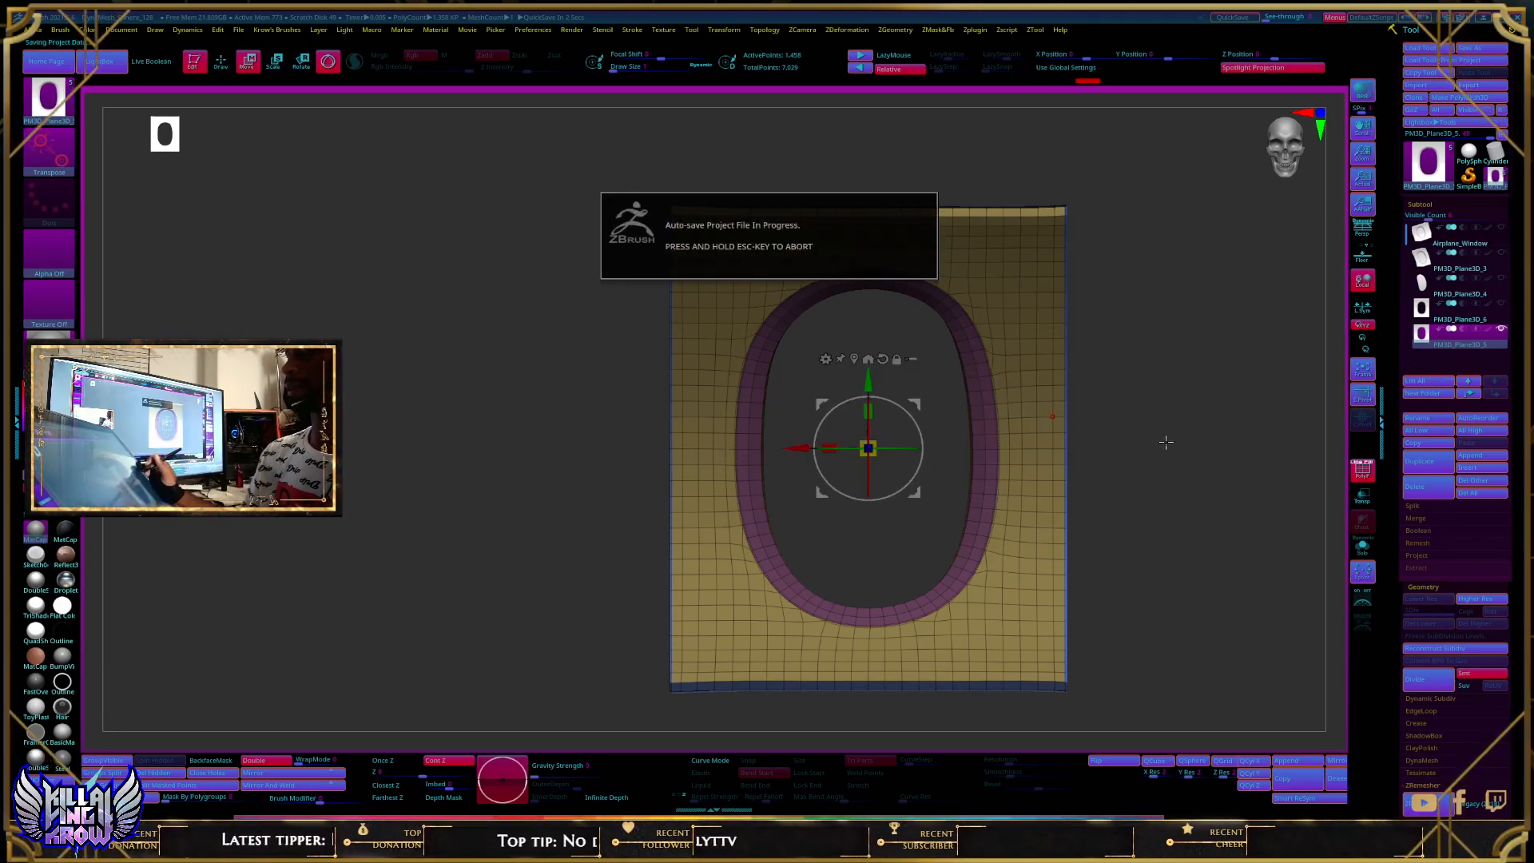
pyautogui.moveTo(1394, 449); pyautogui.dragTo(1397, 365)
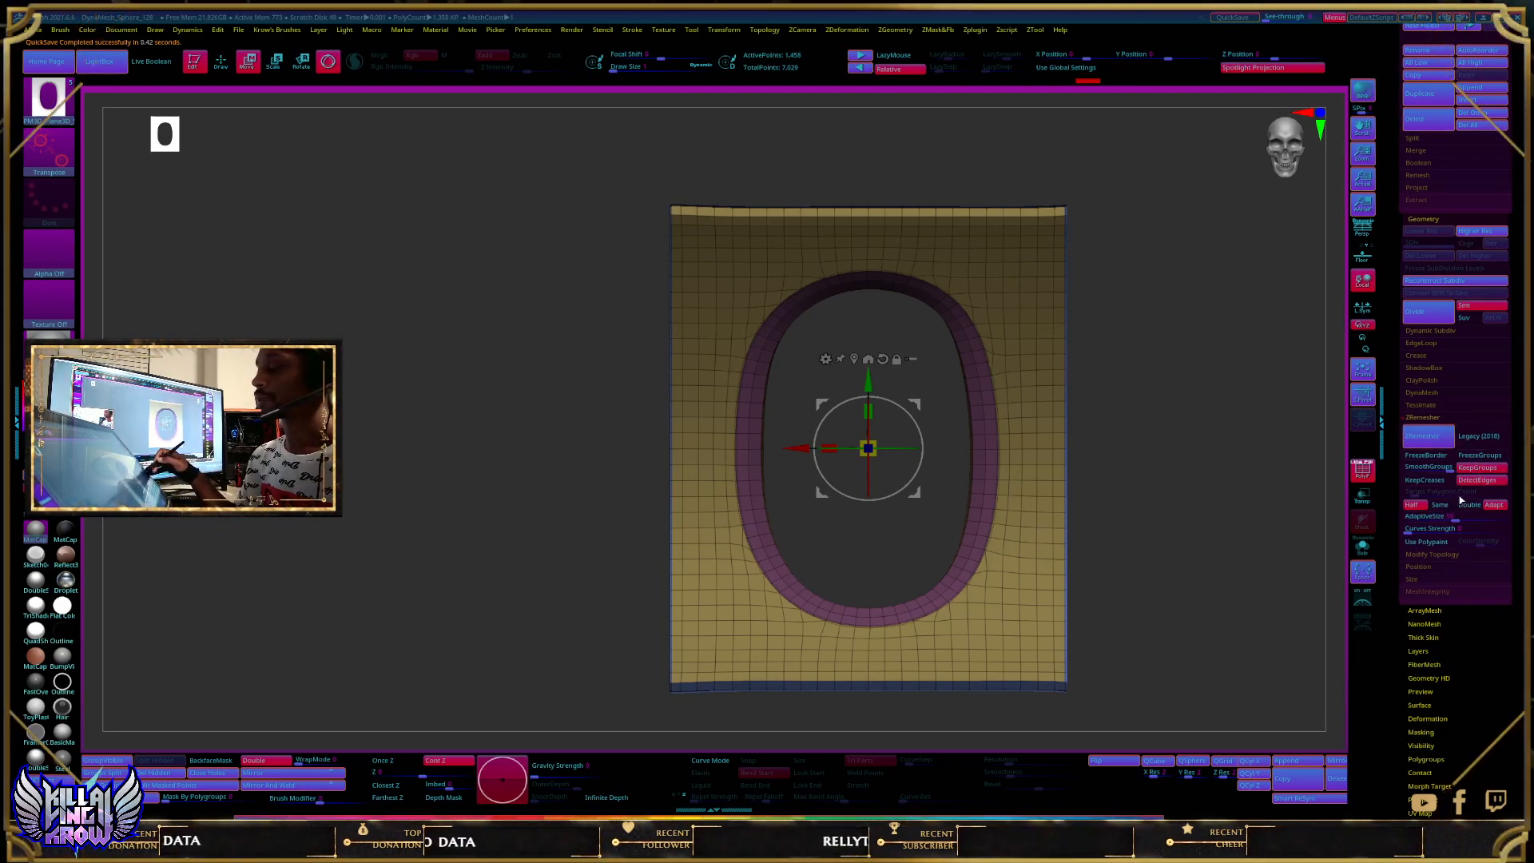
pyautogui.click(825, 359)
pyautogui.click(825, 358)
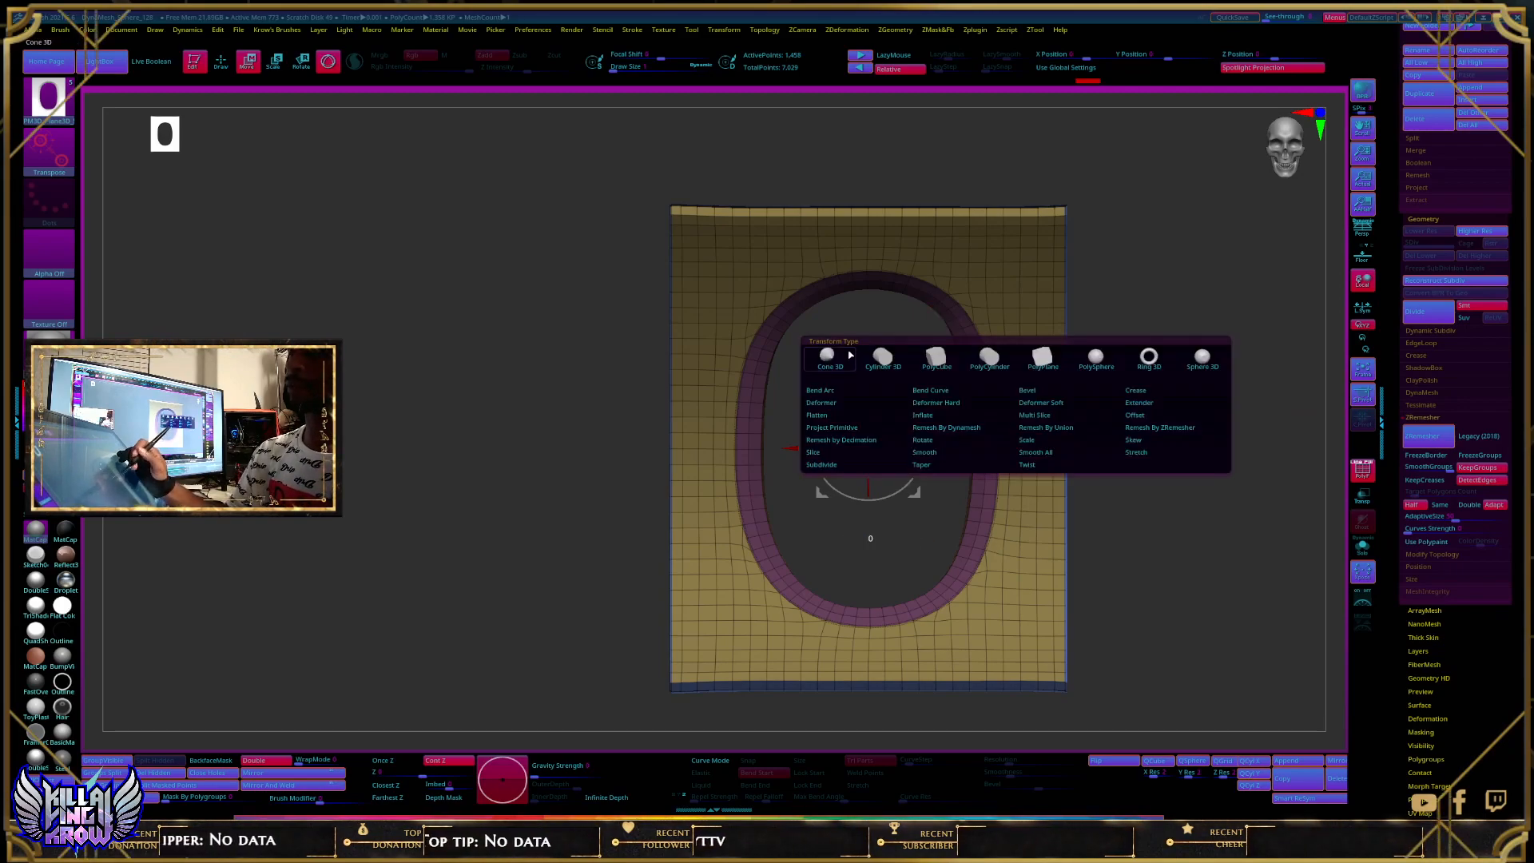
pyautogui.click(1196, 427)
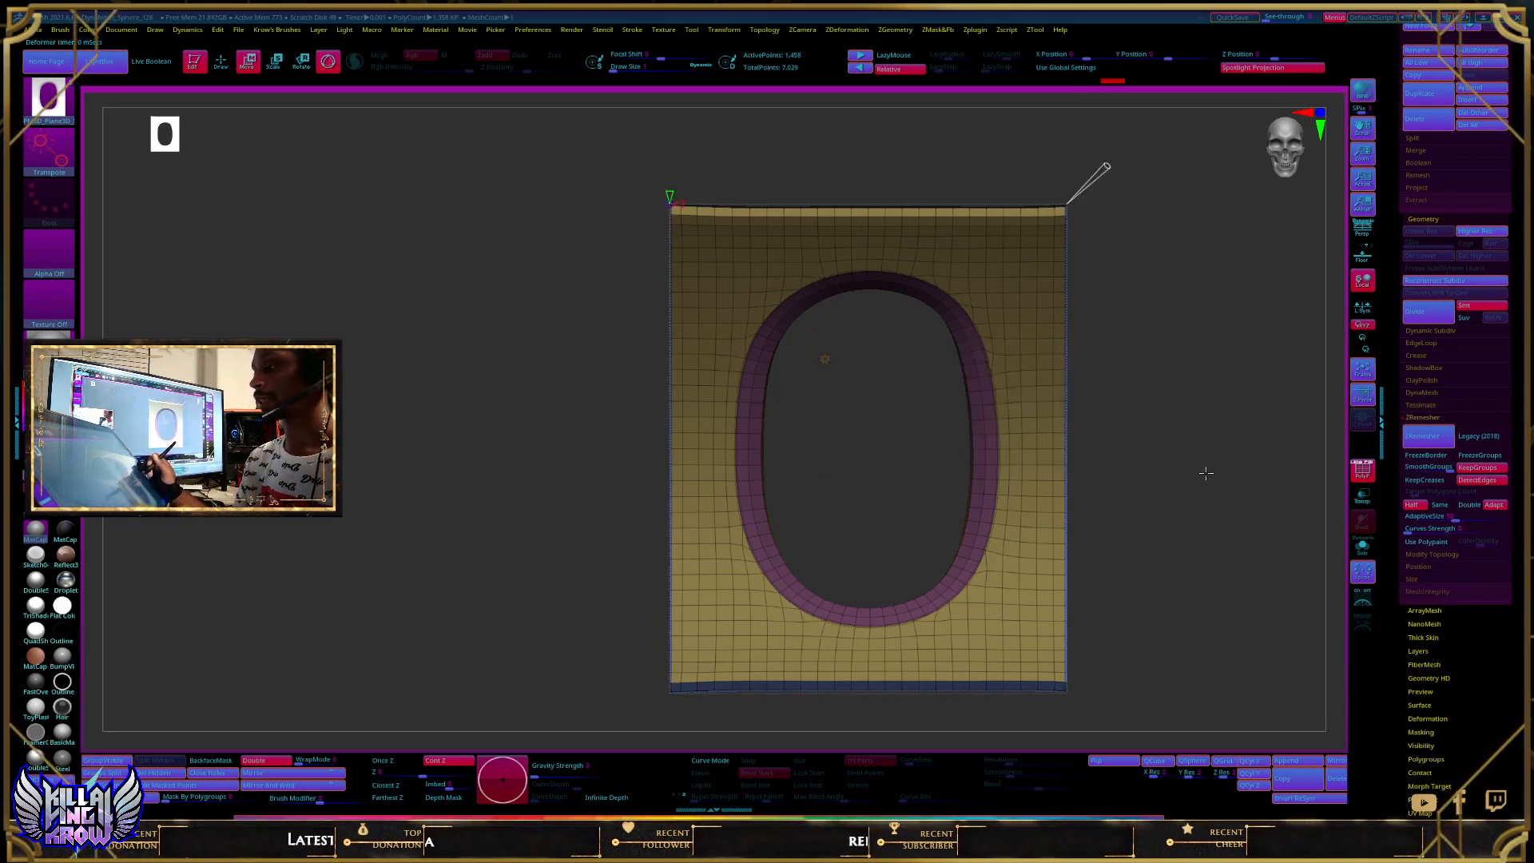
# Step: Examine the ZRemesher deformer's cone handles along the window panel's upper edge and check its gizmo options
pyautogui.press('ctrl')
pyautogui.keyDown('ctrl'); pyautogui.moveTo(1103, 253); pyautogui.dragTo(1104, 367, button='right'); pyautogui.keyUp('ctrl')
pyautogui.keyDown('alt'); pyautogui.moveTo(1020, 238); pyautogui.dragTo(944, 541, button='right'); pyautogui.keyUp('alt')
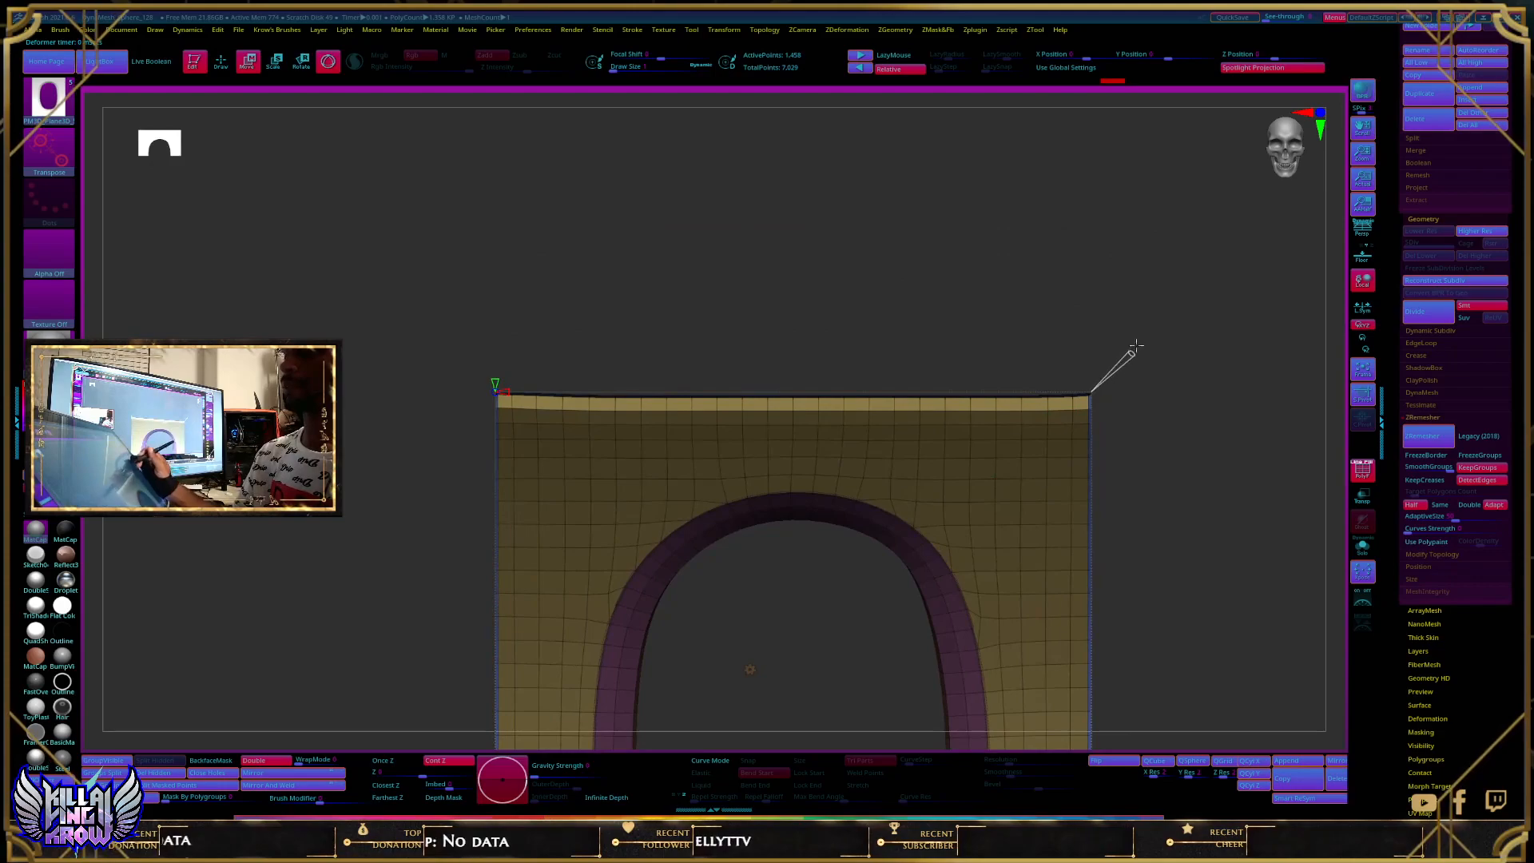
pyautogui.moveTo(1125, 427)
pyautogui.mouseDown(button='right')
pyautogui.moveTo(1113, 438)
pyautogui.moveTo(1127, 433)
pyautogui.mouseUp(button='right')
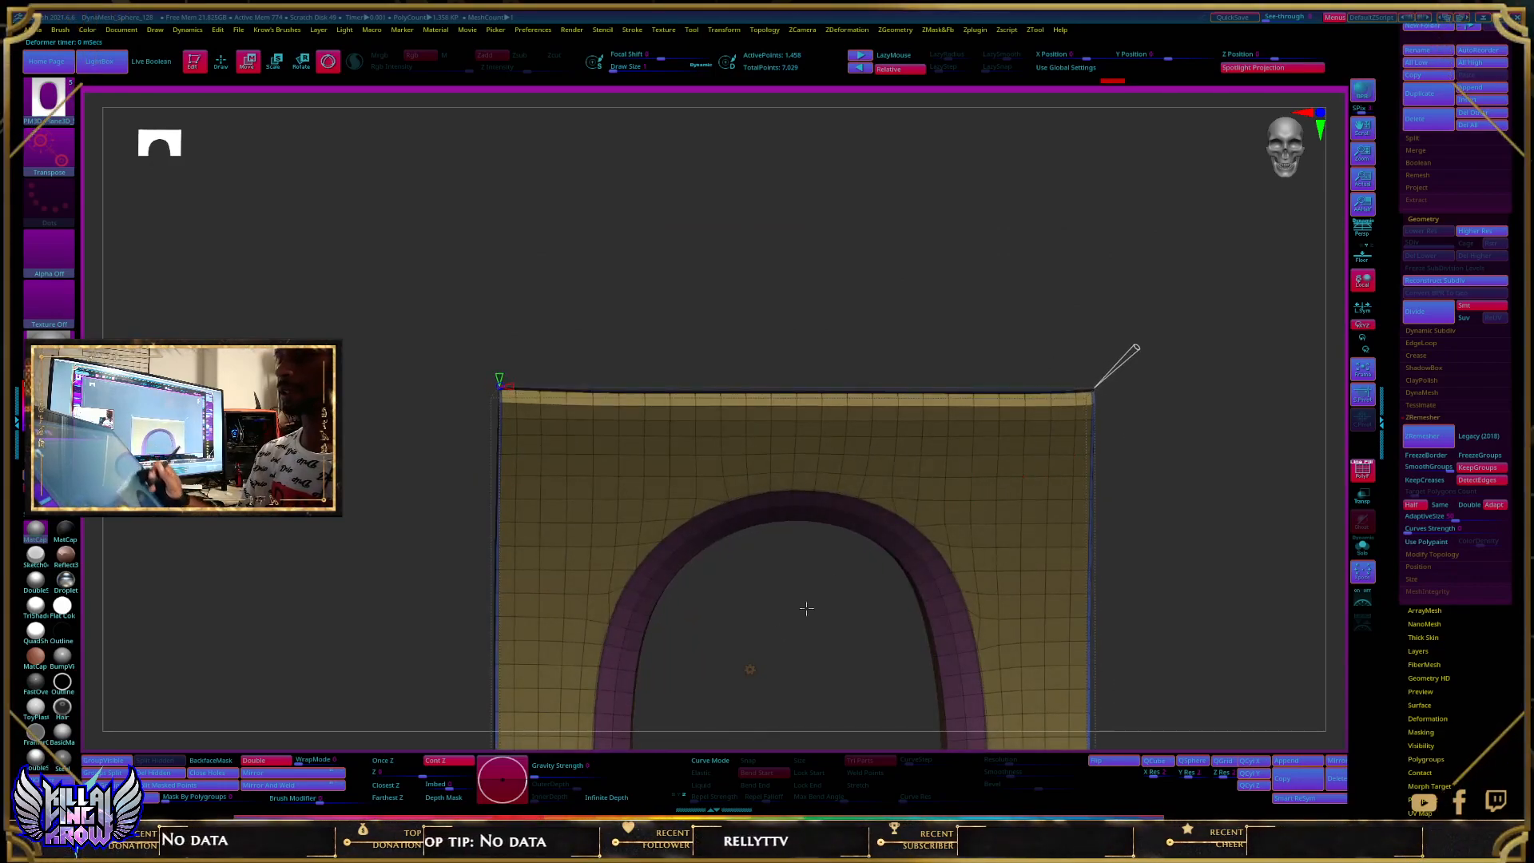
pyautogui.click(750, 670)
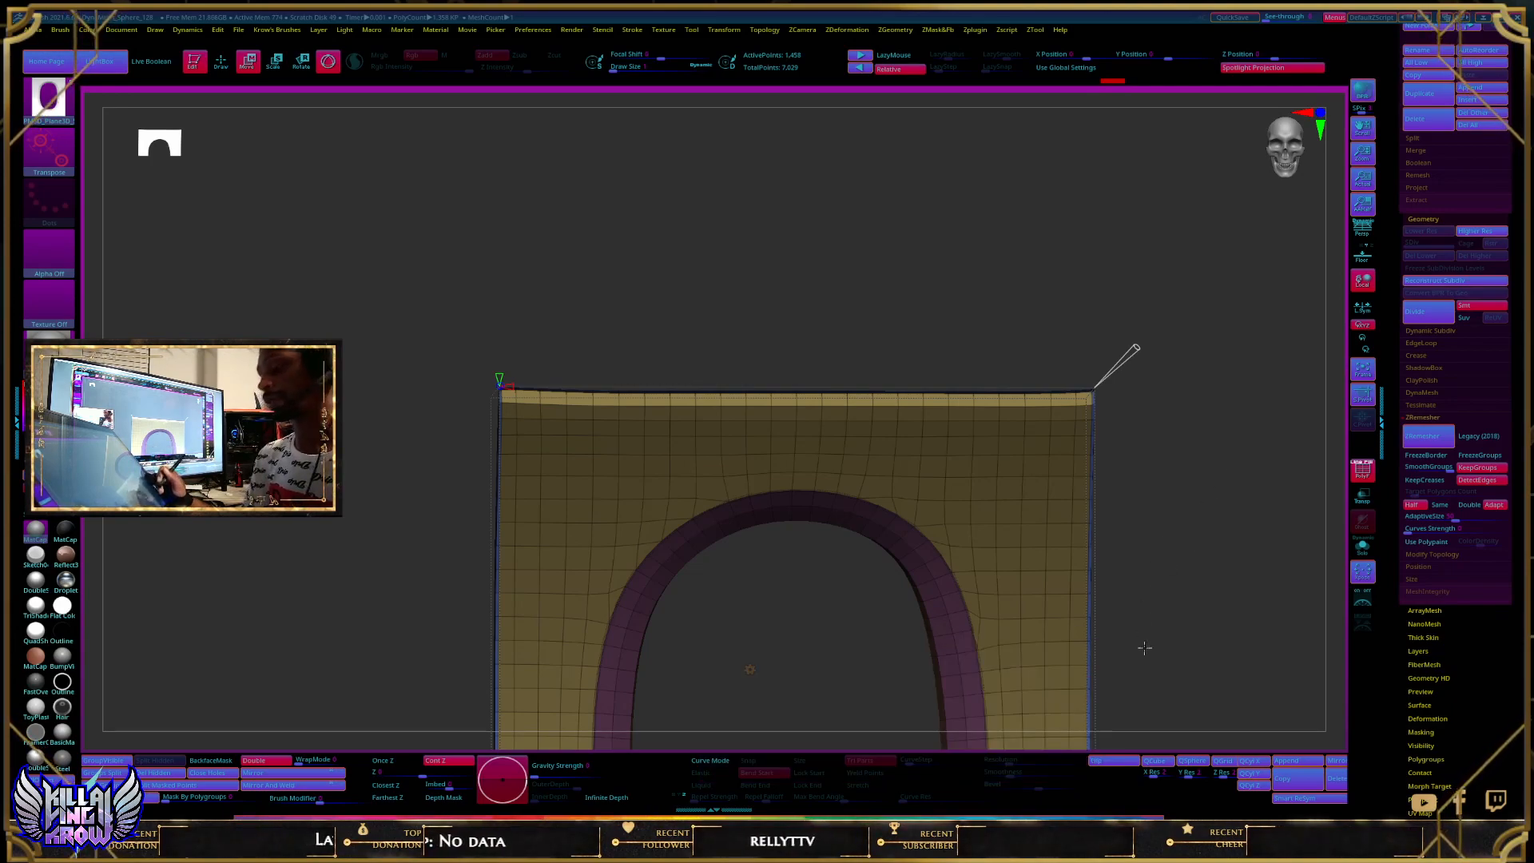
# Step: Try a much coarser ZRemesher result on the window panel with the deformer's cone handle, and undo it
pyautogui.keyDown('ctrl'); pyautogui.moveTo(1151, 535); pyautogui.dragTo(1145, 509, button='right'); pyautogui.keyUp('ctrl')
pyautogui.moveTo(1076, 637)
pyautogui.keyDown('alt'); pyautogui.mouseDown(button='right')
pyautogui.moveTo(1031, 314)
pyautogui.moveTo(1024, 336)
pyautogui.moveTo(941, 385)
pyautogui.moveTo(932, 370)
pyautogui.mouseUp(button='right'); pyautogui.keyUp('alt')
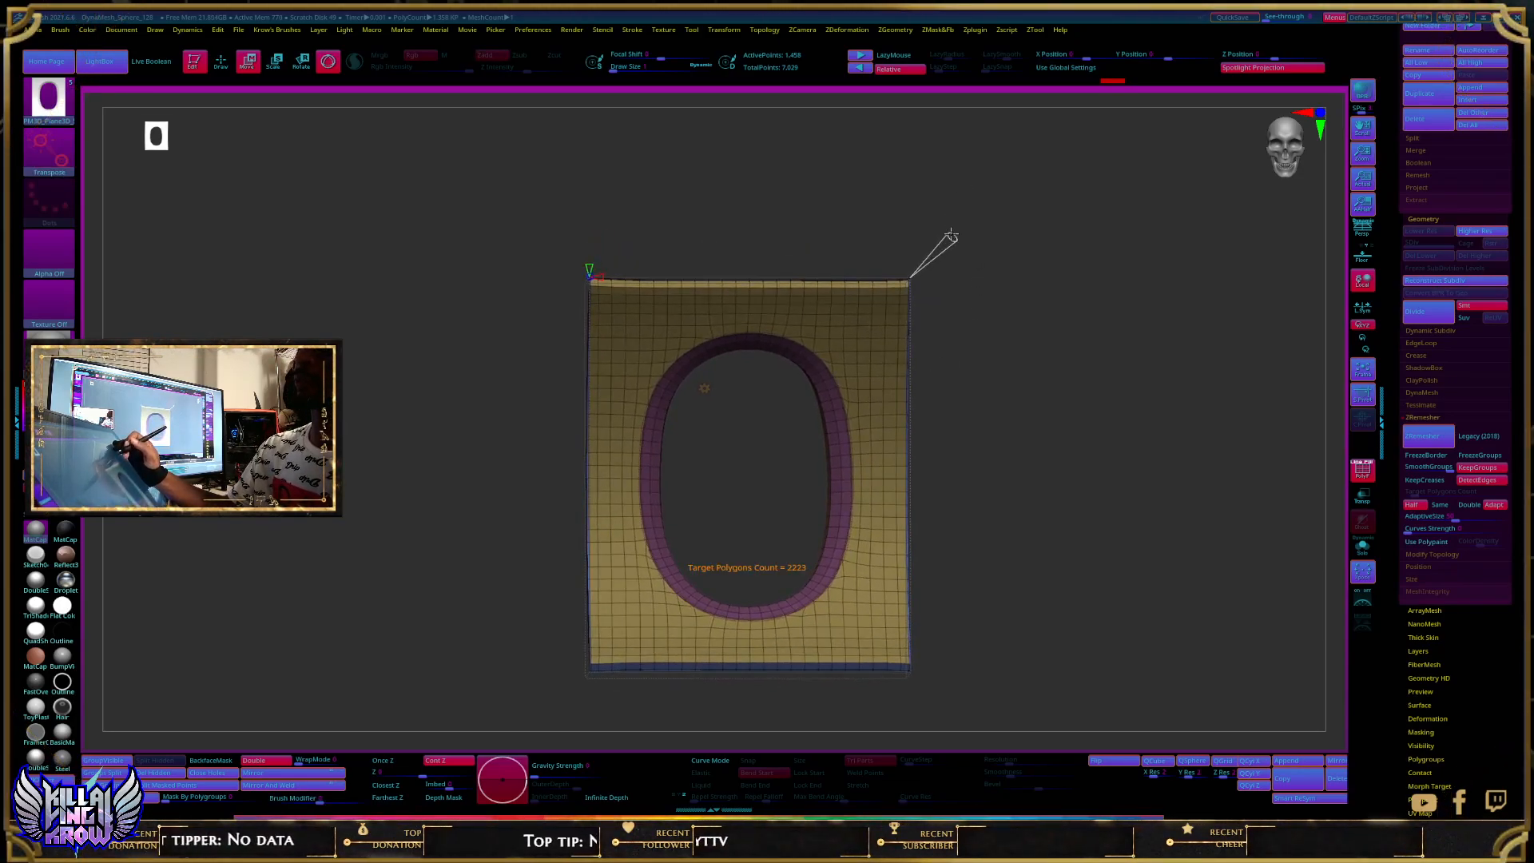
pyautogui.press('x')
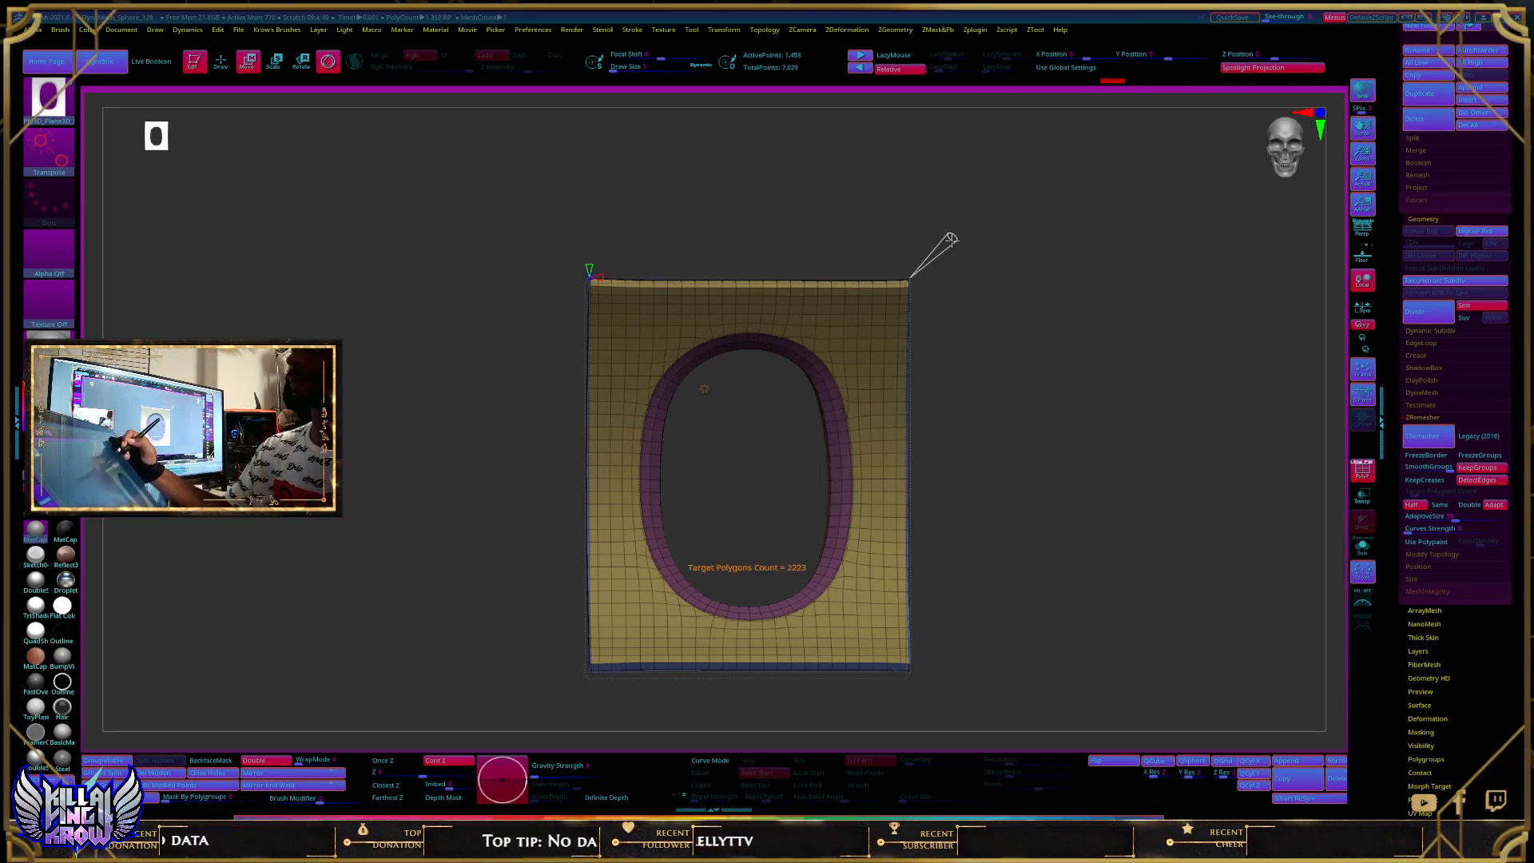
pyautogui.moveTo(950, 239); pyautogui.dragTo(919, 275)
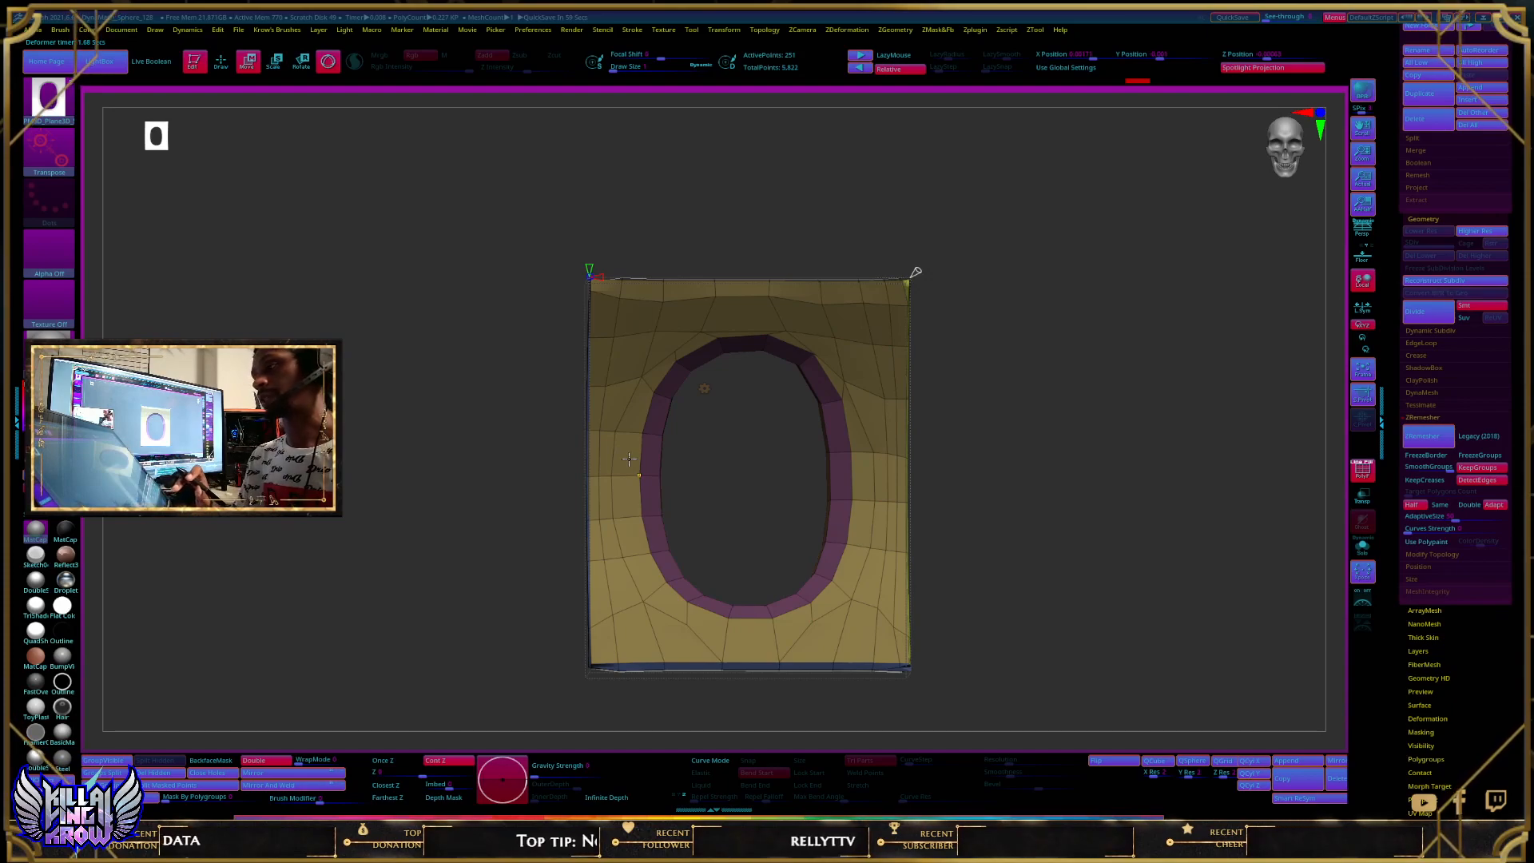
pyautogui.hotkey('ctrl', 'z')
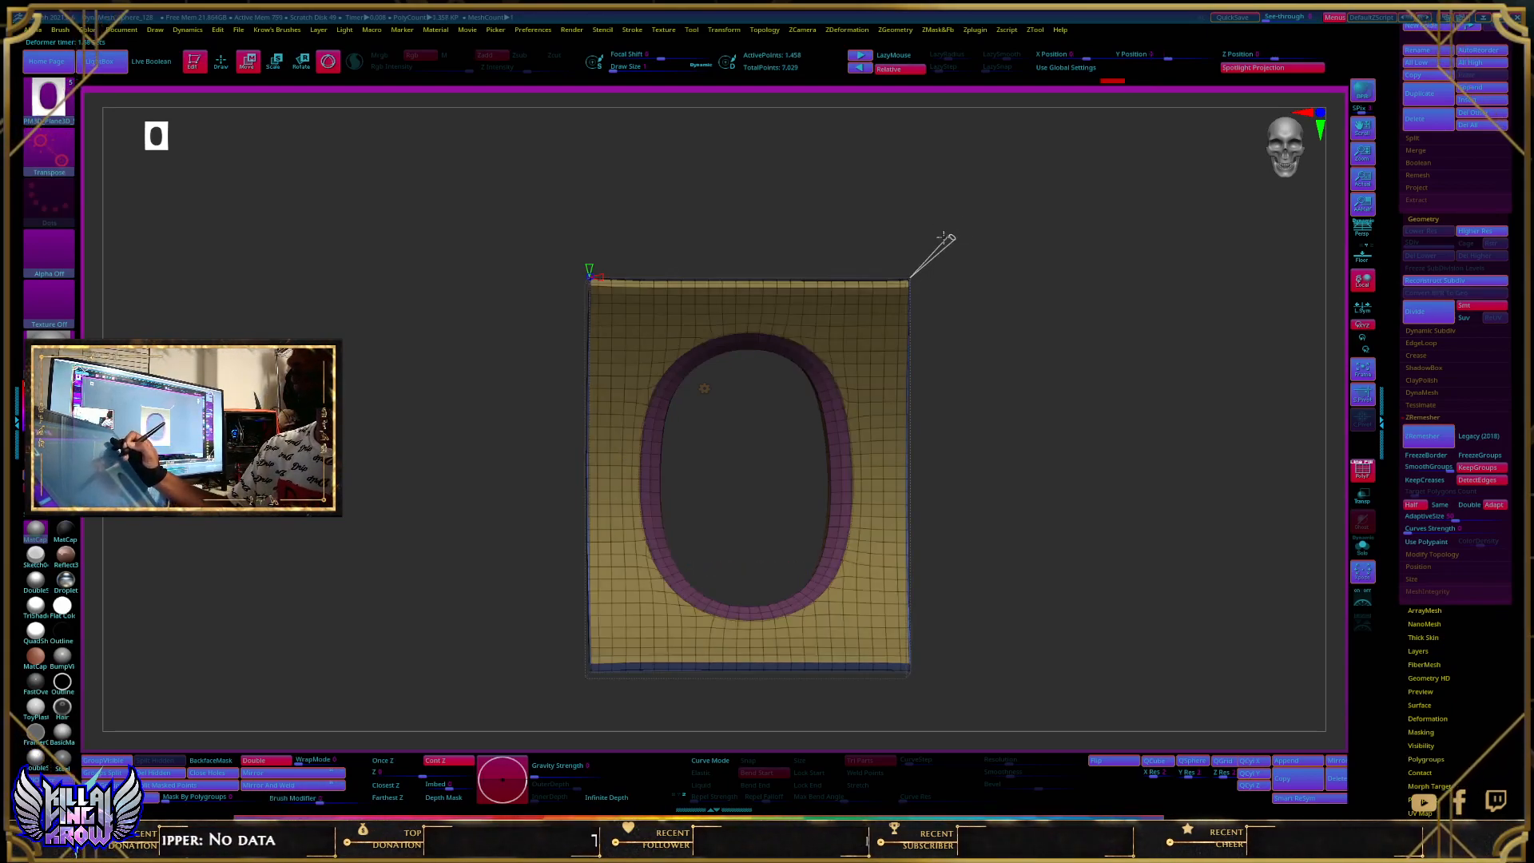
# Step: Remesh the window panel to a denser mesh with the ZRemesher deformer and hide its polyframe
pyautogui.press('1')
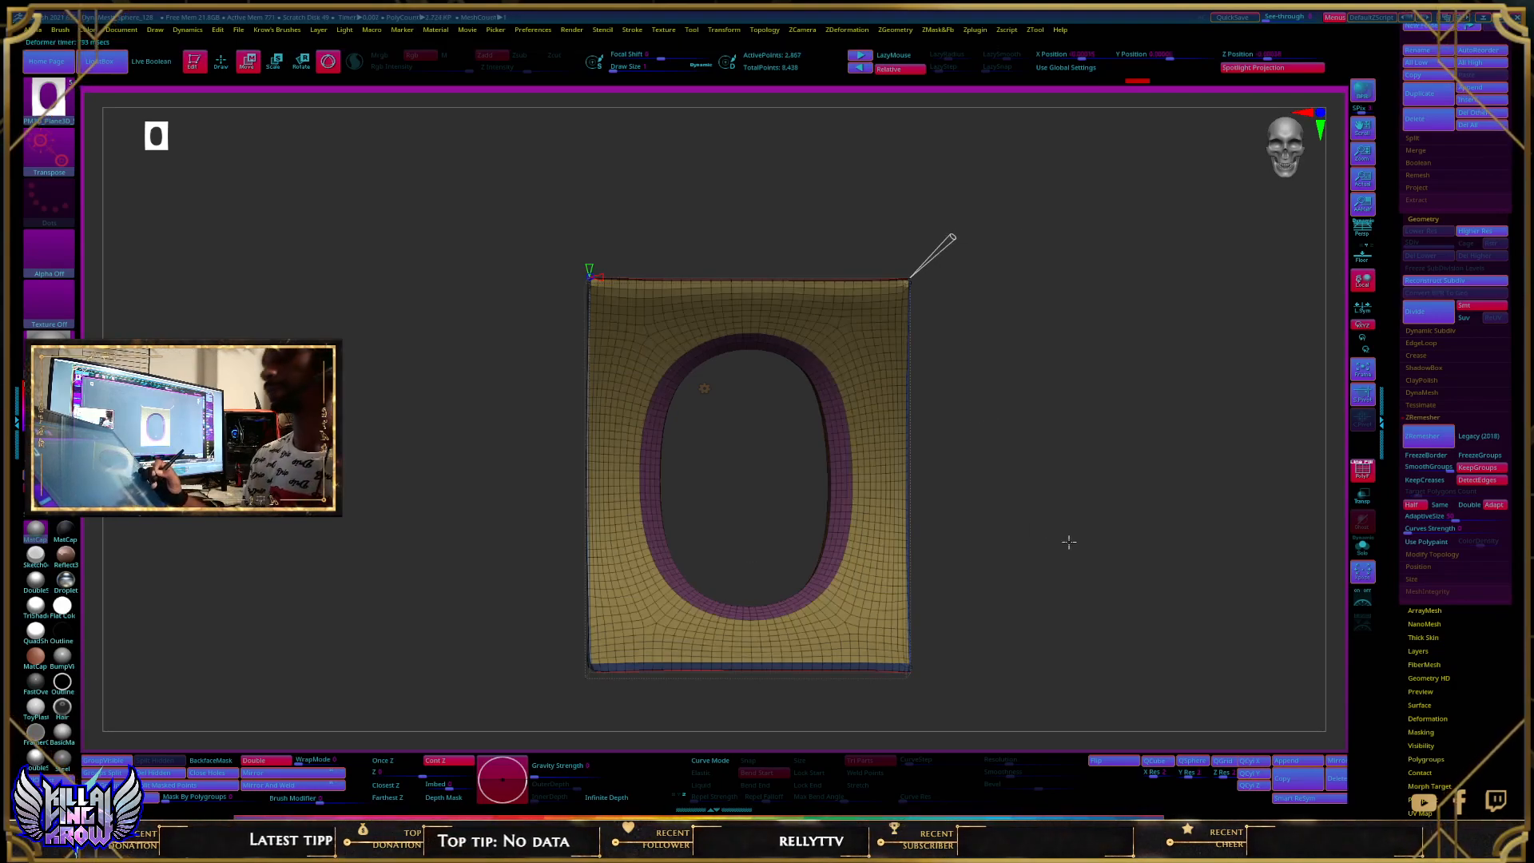
pyautogui.moveTo(927, 518); pyautogui.dragTo(880, 708)
pyautogui.keyDown('shift'); pyautogui.moveTo(867, 566); pyautogui.dragTo(903, 572); pyautogui.keyUp('shift')
pyautogui.hotkey('shift', 'f')
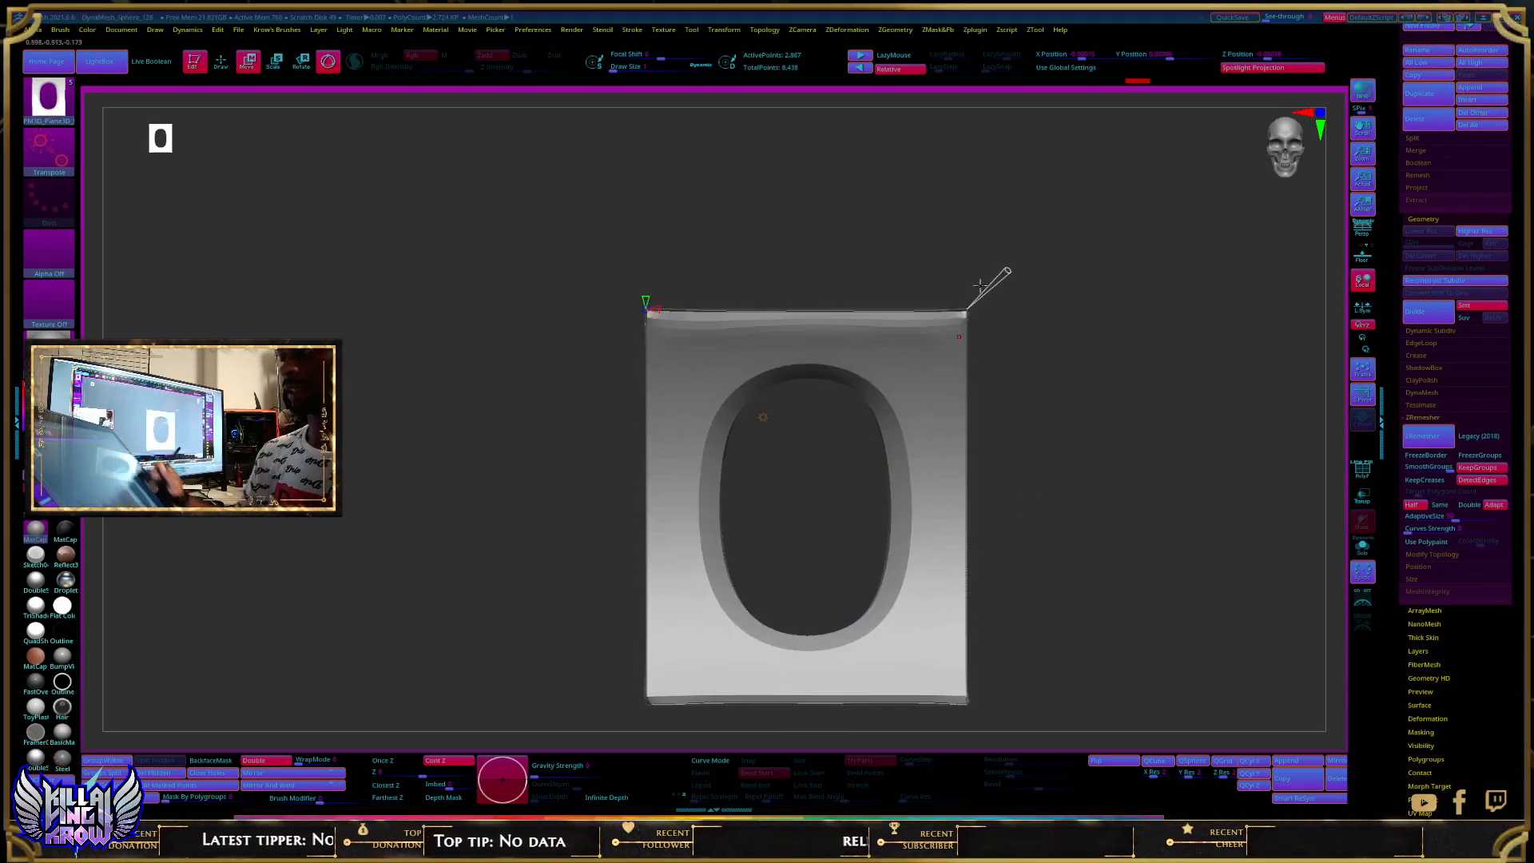
# Step: Examine the remeshed panel's surface and oval opening, comparing it with and without the polyframe
pyautogui.moveTo(1049, 401); pyautogui.dragTo(892, 458)
pyautogui.moveTo(1053, 479); pyautogui.dragTo(942, 525)
pyautogui.moveTo(824, 425); pyautogui.dragTo(931, 507)
pyautogui.hotkey('shift', 'f')
pyautogui.hotkey('shift', 'f')
pyautogui.hotkey('shift', 'f')
pyautogui.hotkey('shift', 'f')
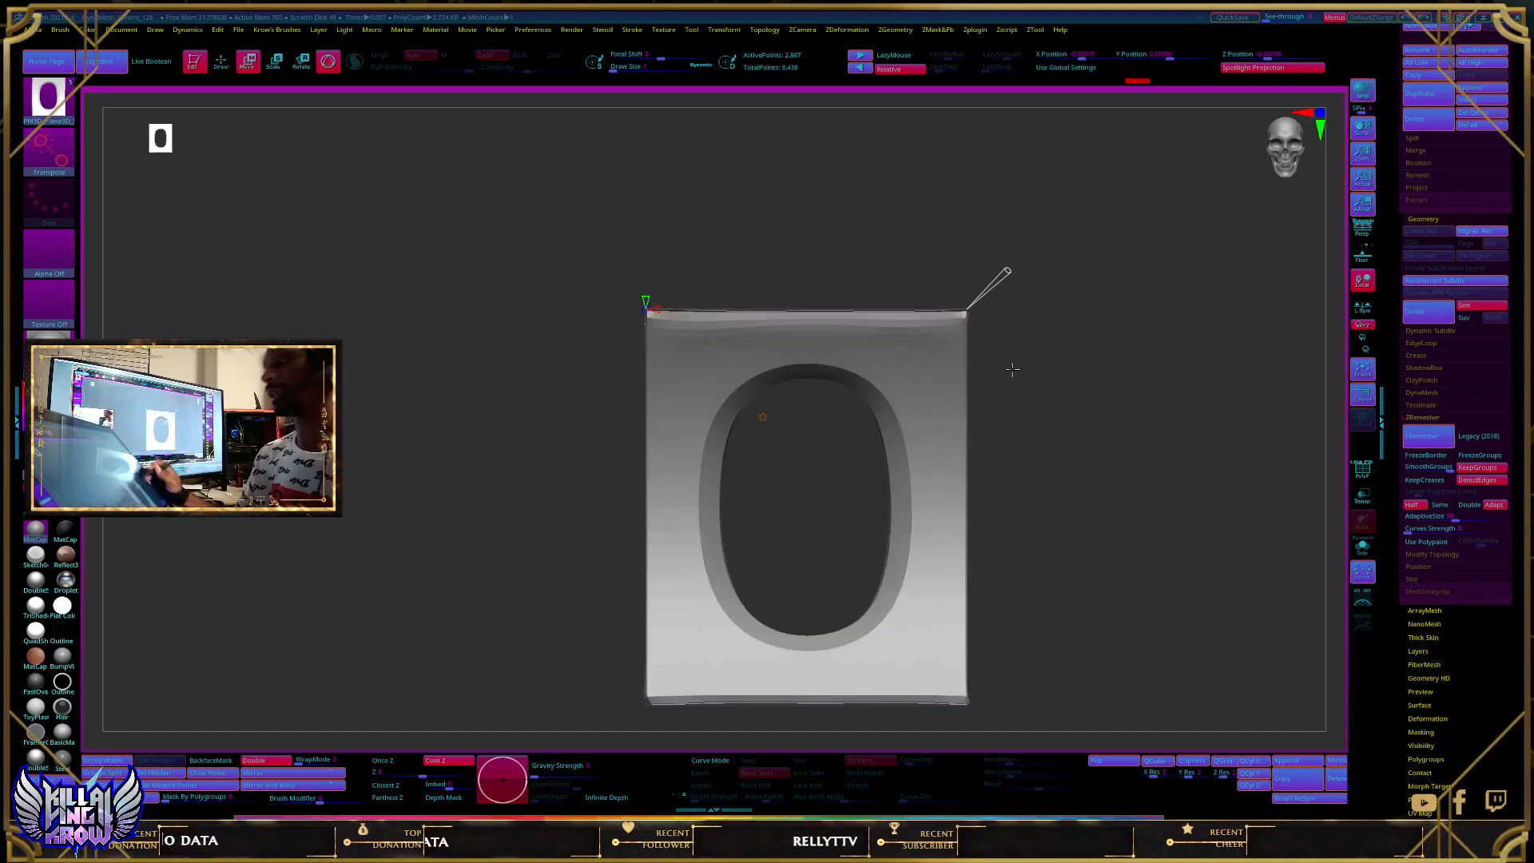
# Step: Accept the Remesh By ZRemesher deformer on the window panel and return to the standard gizmo
pyautogui.click(762, 415)
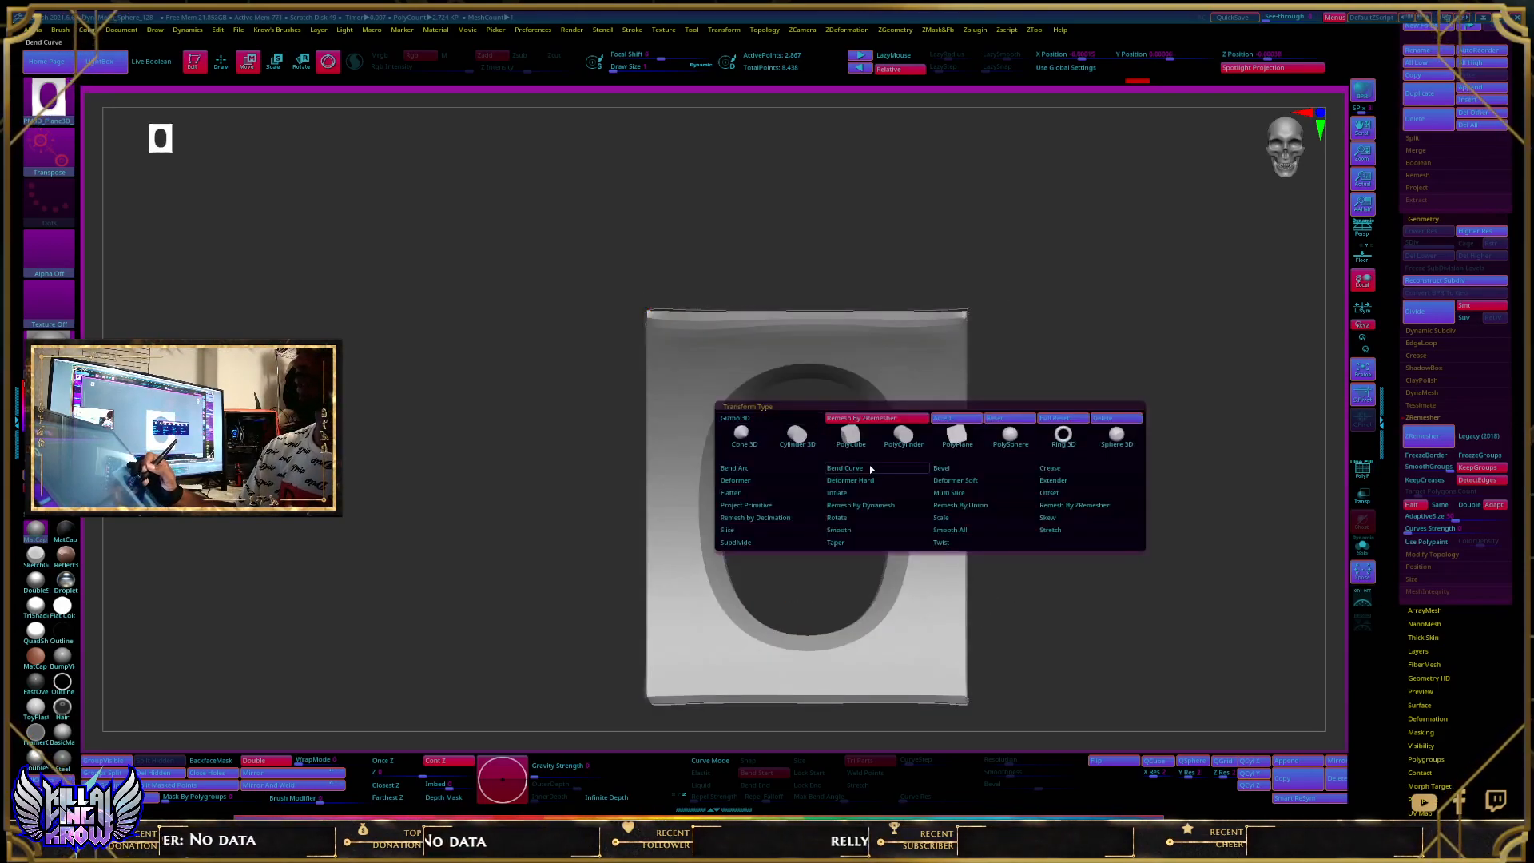
pyautogui.click(968, 419)
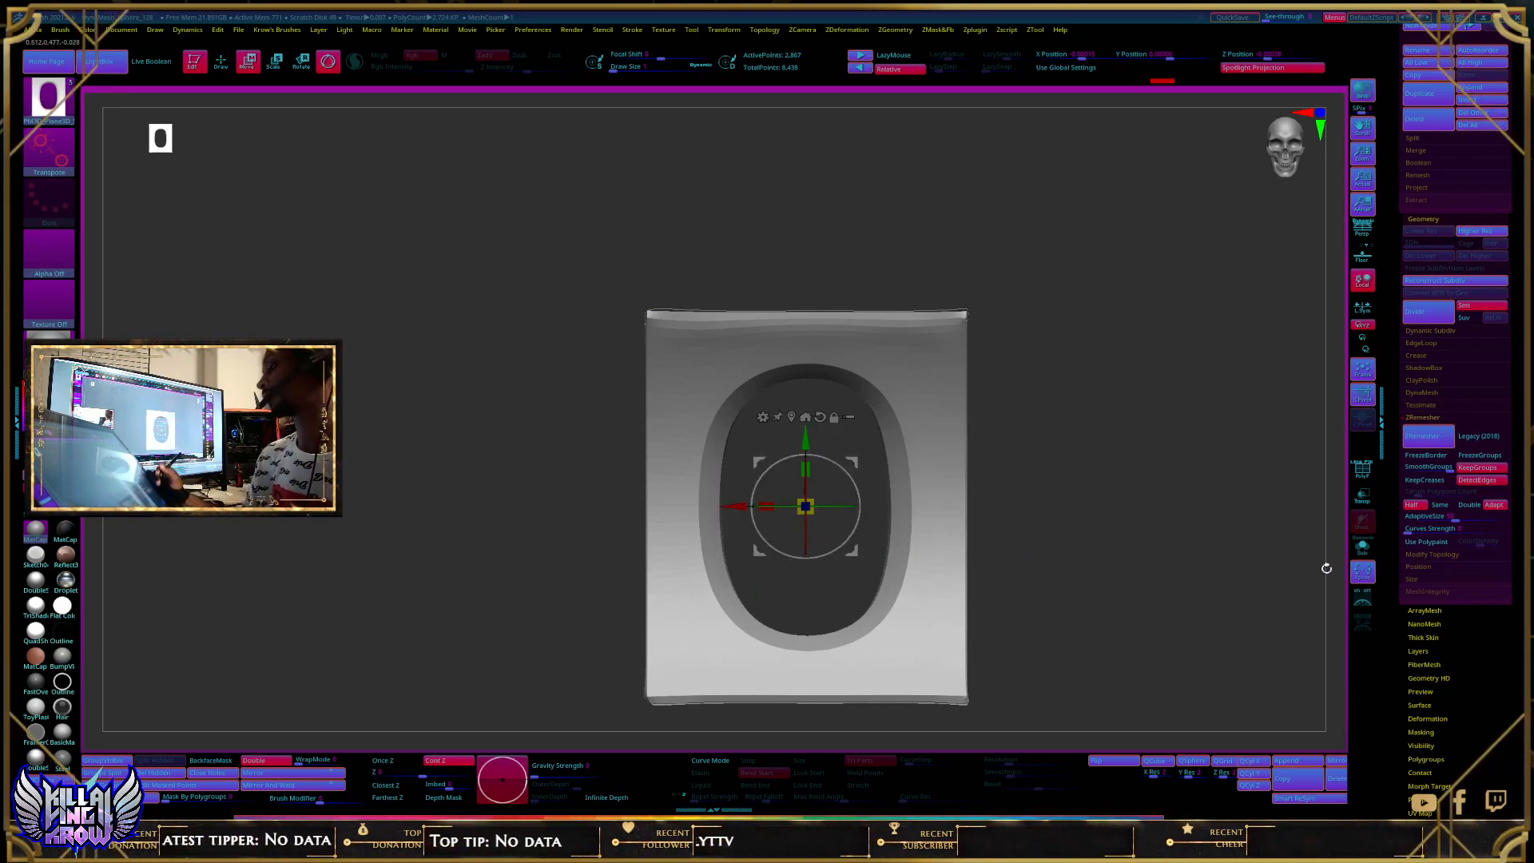
pyautogui.click(764, 417)
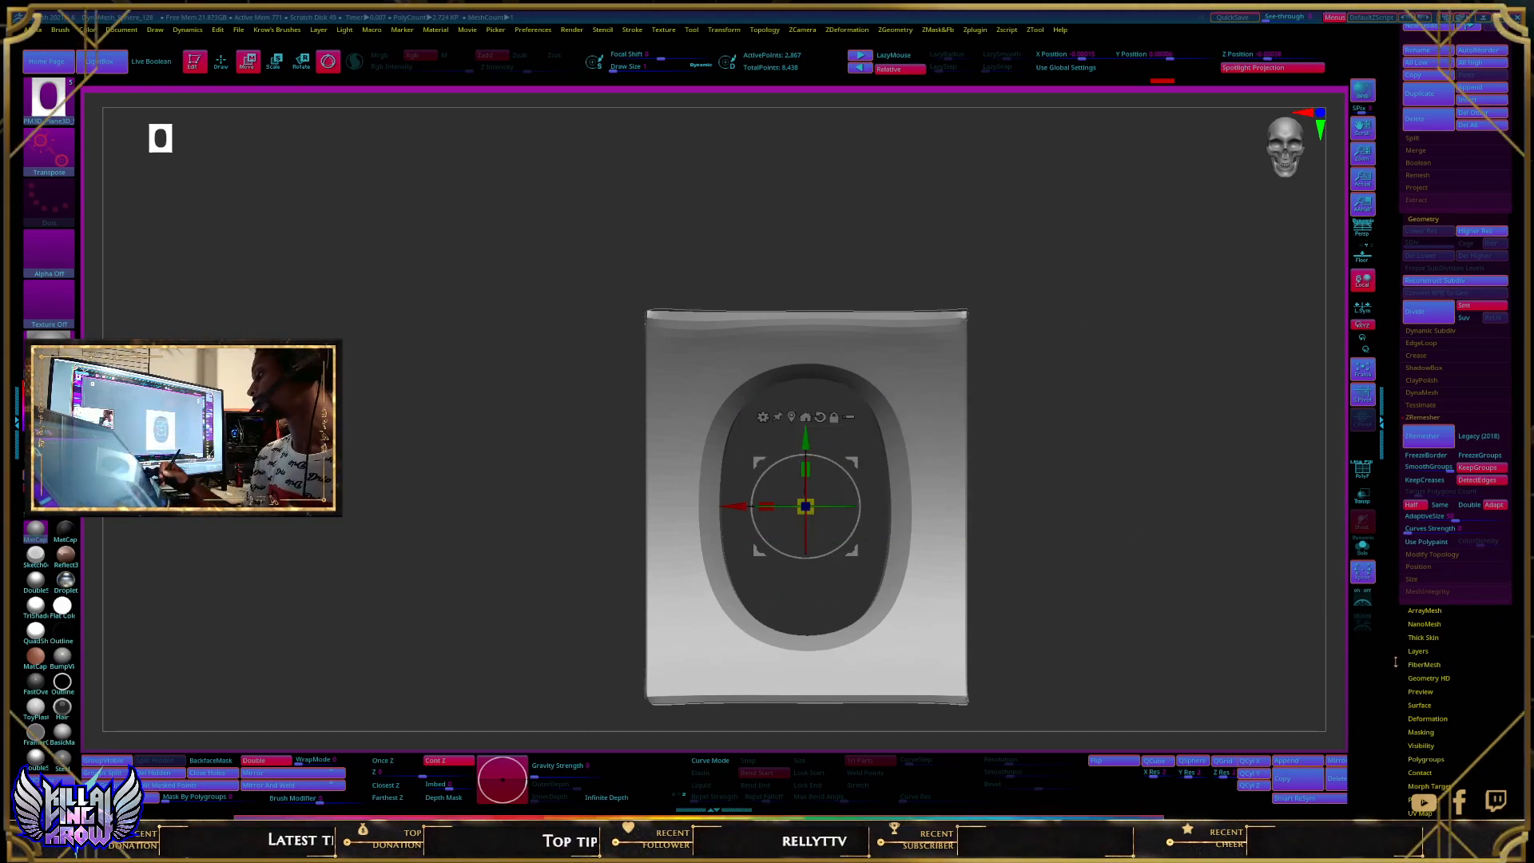
# Step: Open the Deformation options for the window panel and compare its polygroups with the plain surface
pyautogui.scroll(-5, 1394, 663)
pyautogui.scroll(-1, 1402, 551)
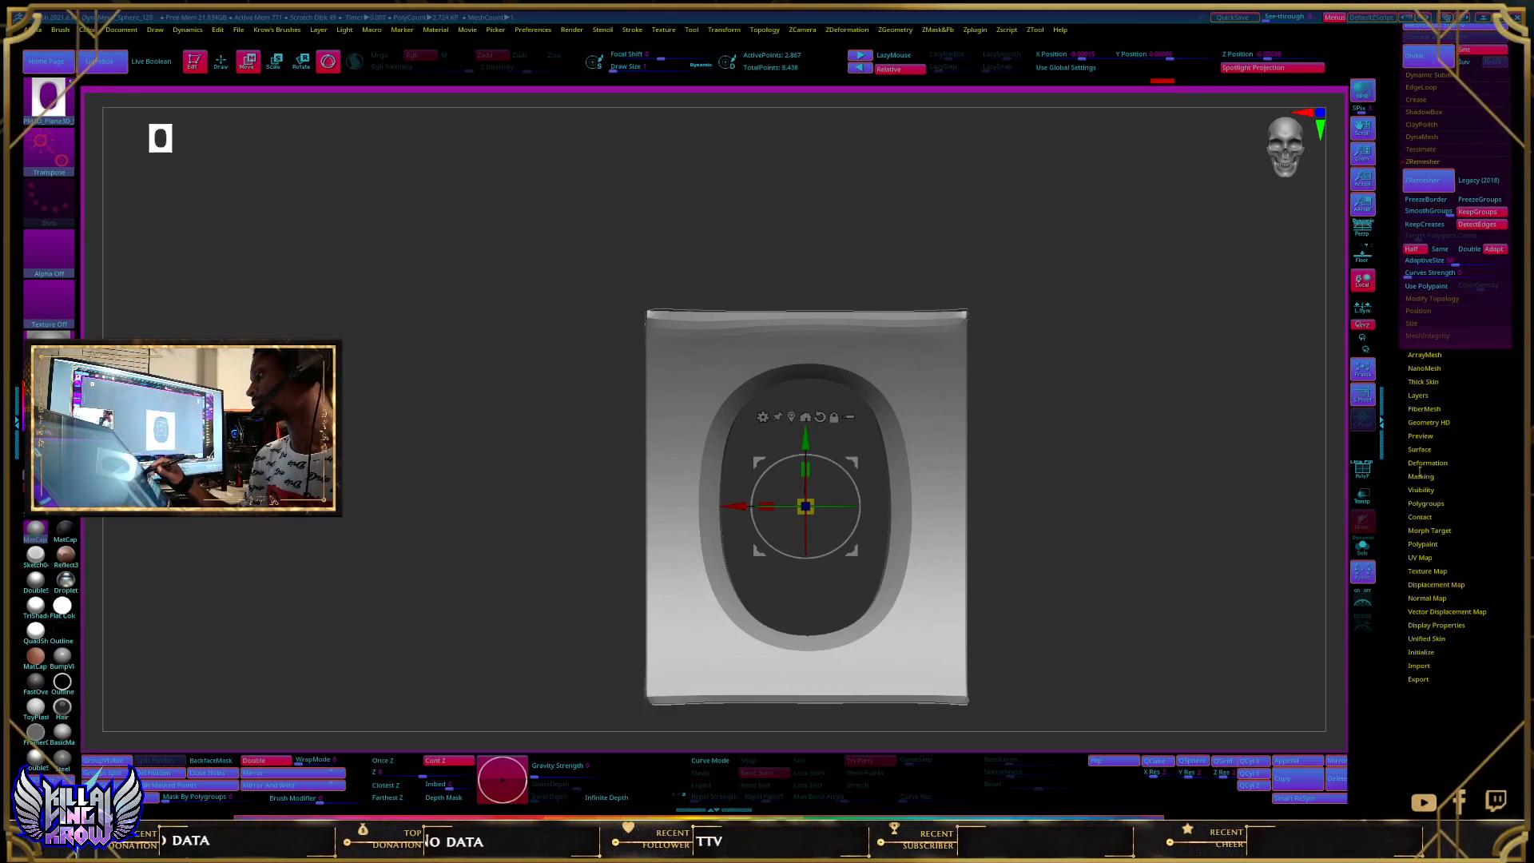
pyautogui.scroll(2, 1420, 473)
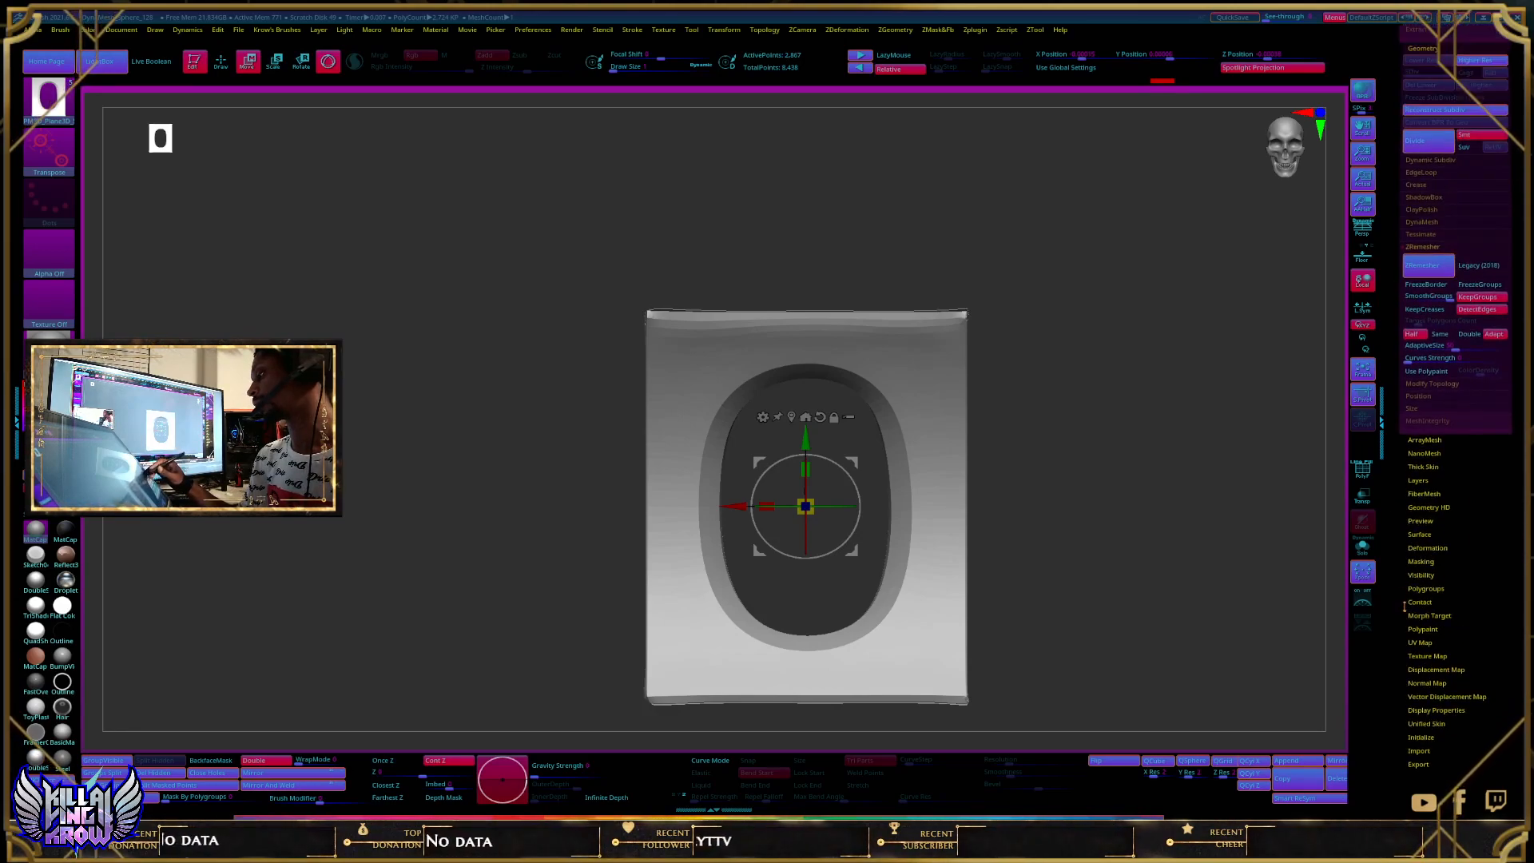
pyautogui.click(1445, 548)
pyautogui.scroll(-3, 1398, 604)
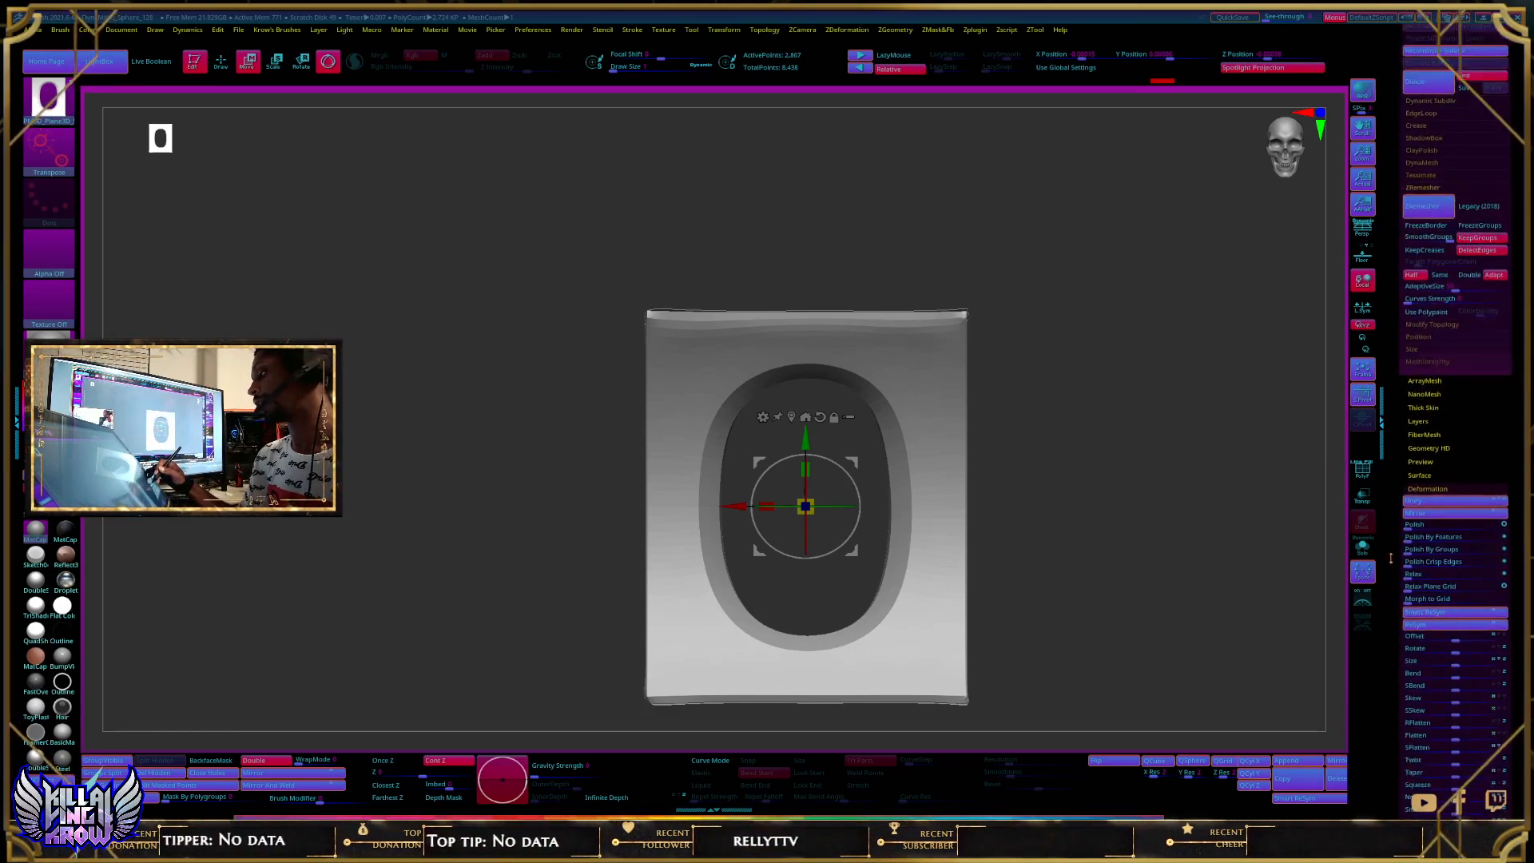
pyautogui.hotkey('shift', 'f')
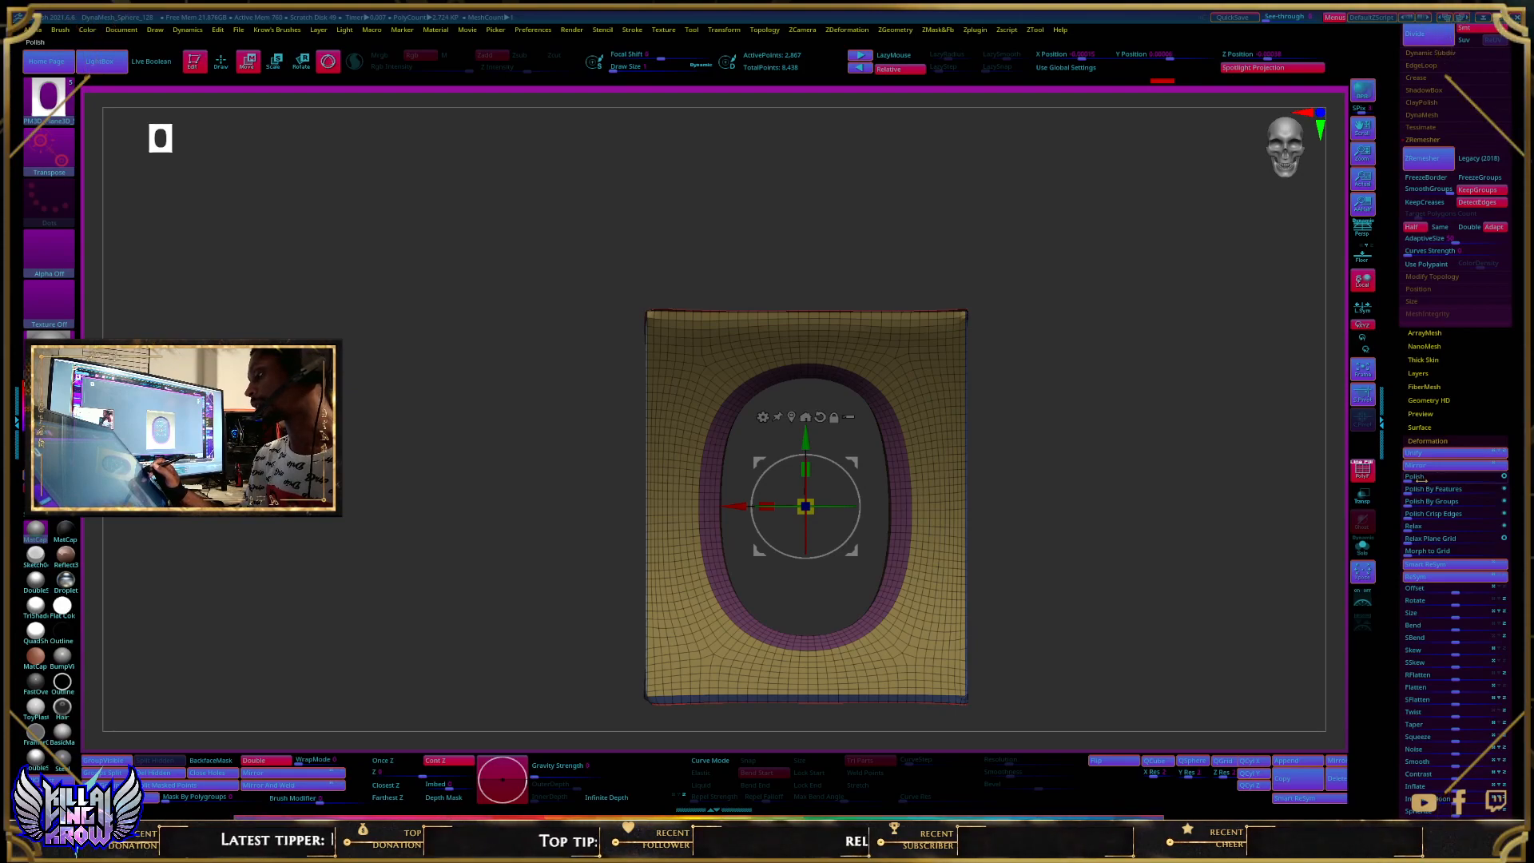
pyautogui.hotkey('shift', 'f')
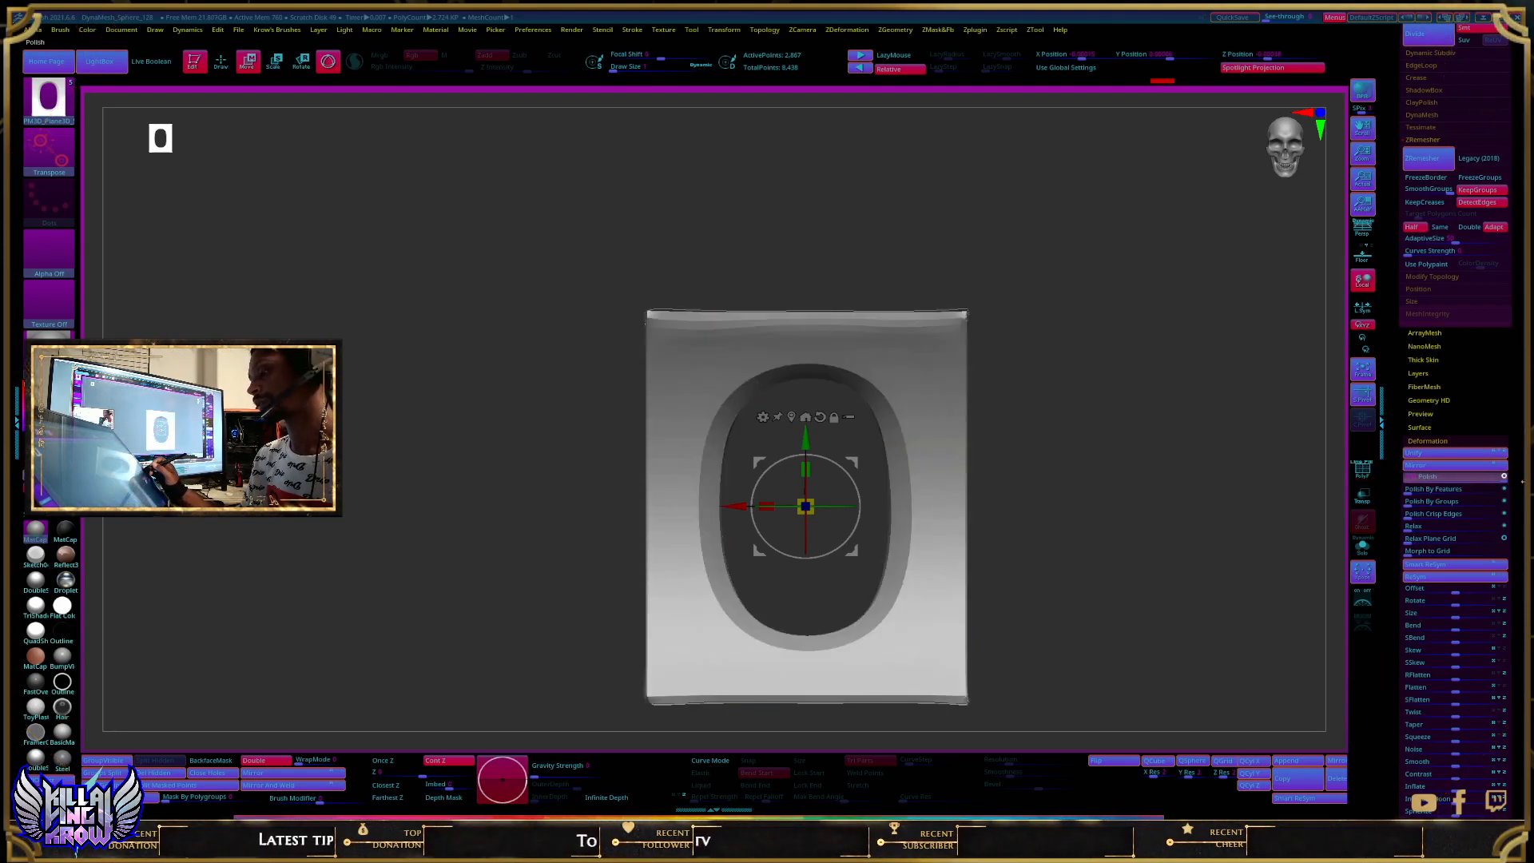
# Step: Try the Polish deformation on the window panel, inspect its softened edges with the polyframe on, and undo it
pyautogui.moveTo(1523, 482); pyautogui.dragTo(1525, 482)
pyautogui.moveTo(1100, 552); pyautogui.dragTo(1062, 565)
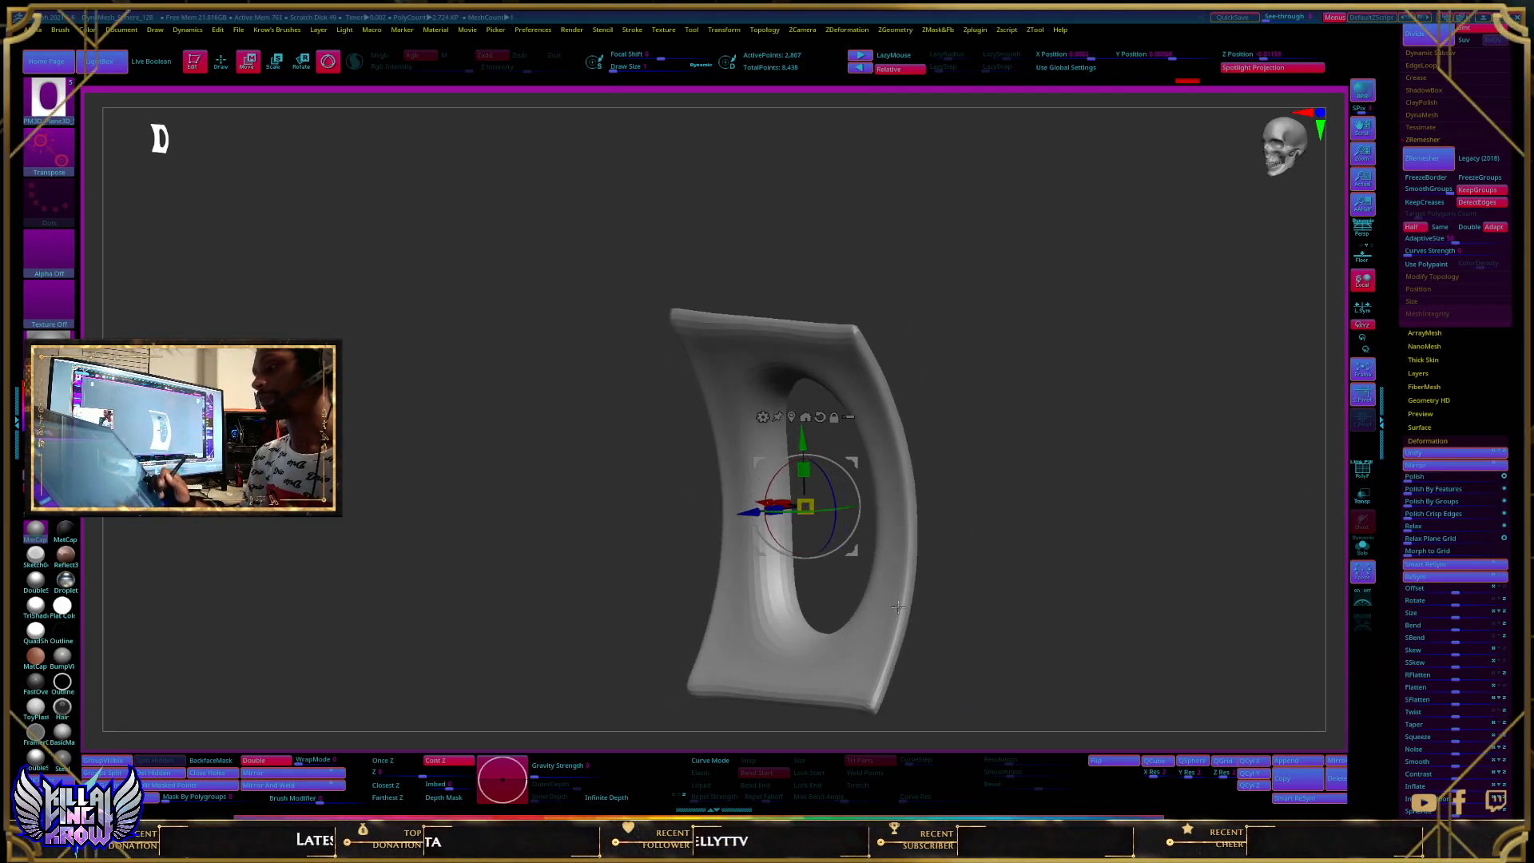
pyautogui.keyDown('shift'); pyautogui.moveTo(895, 546); pyautogui.dragTo(918, 448); pyautogui.keyUp('shift')
pyautogui.hotkey('shift', 'f')
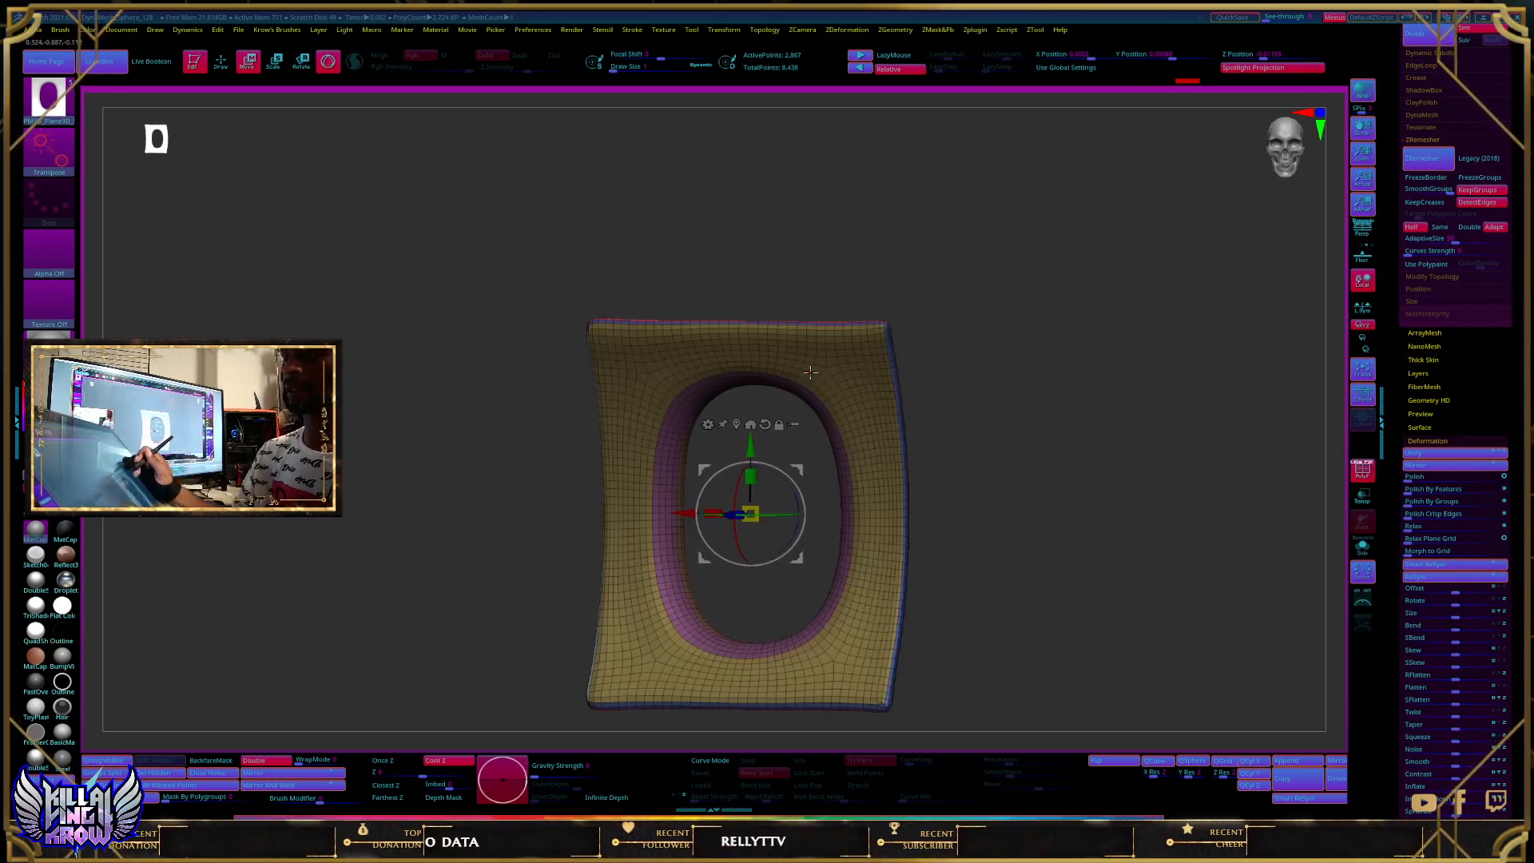
pyautogui.keyDown('ctrl'); pyautogui.moveTo(751, 368); pyautogui.dragTo(864, 704, button='right'); pyautogui.keyUp('ctrl')
pyautogui.moveTo(944, 564)
pyautogui.mouseDown(button='right')
pyautogui.moveTo(897, 565)
pyautogui.moveTo(967, 579)
pyautogui.mouseUp(button='right')
pyautogui.hotkey('ctrl', 'z')
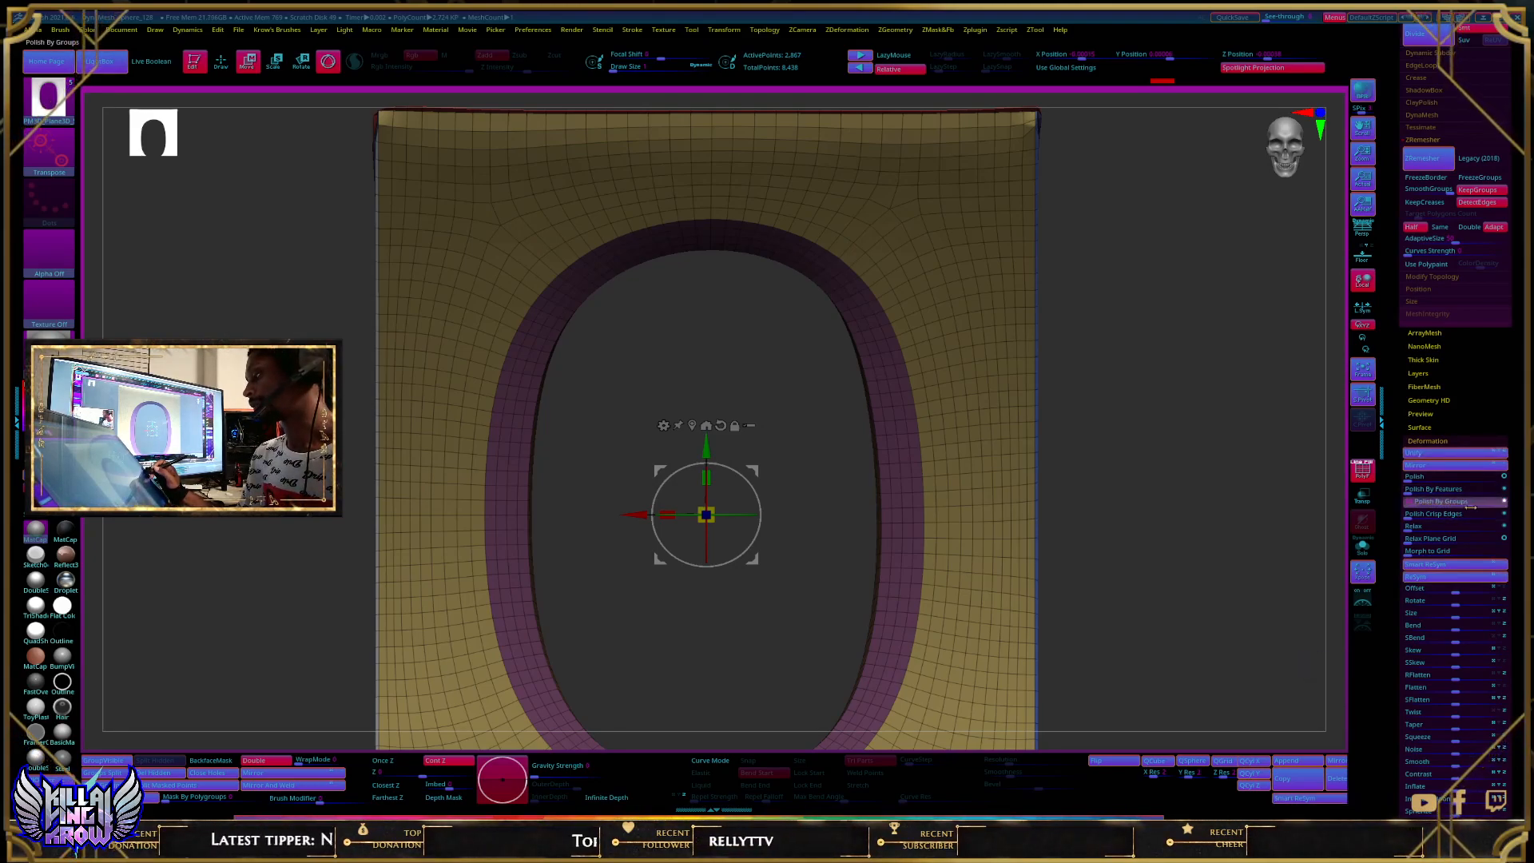
# Step: Switch from the gizmo to Draw mode and select the Clay brush for sculpting the window panel
pyautogui.moveTo(1153, 548); pyautogui.dragTo(999, 609)
pyautogui.moveTo(863, 510); pyautogui.dragTo(757, 424)
pyautogui.moveTo(630, 633); pyautogui.dragTo(682, 598)
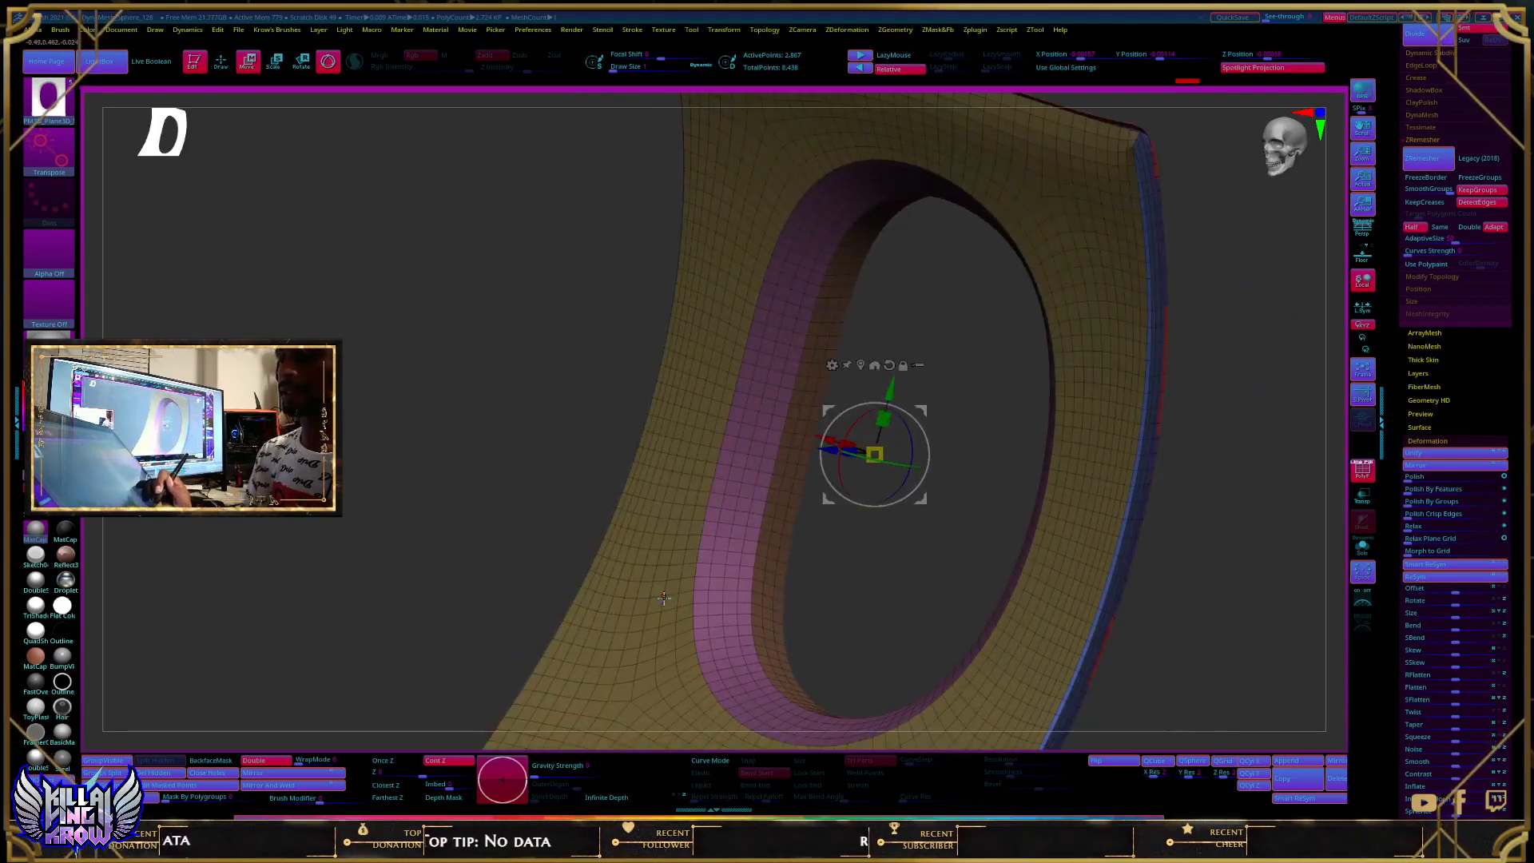
pyautogui.press('s')
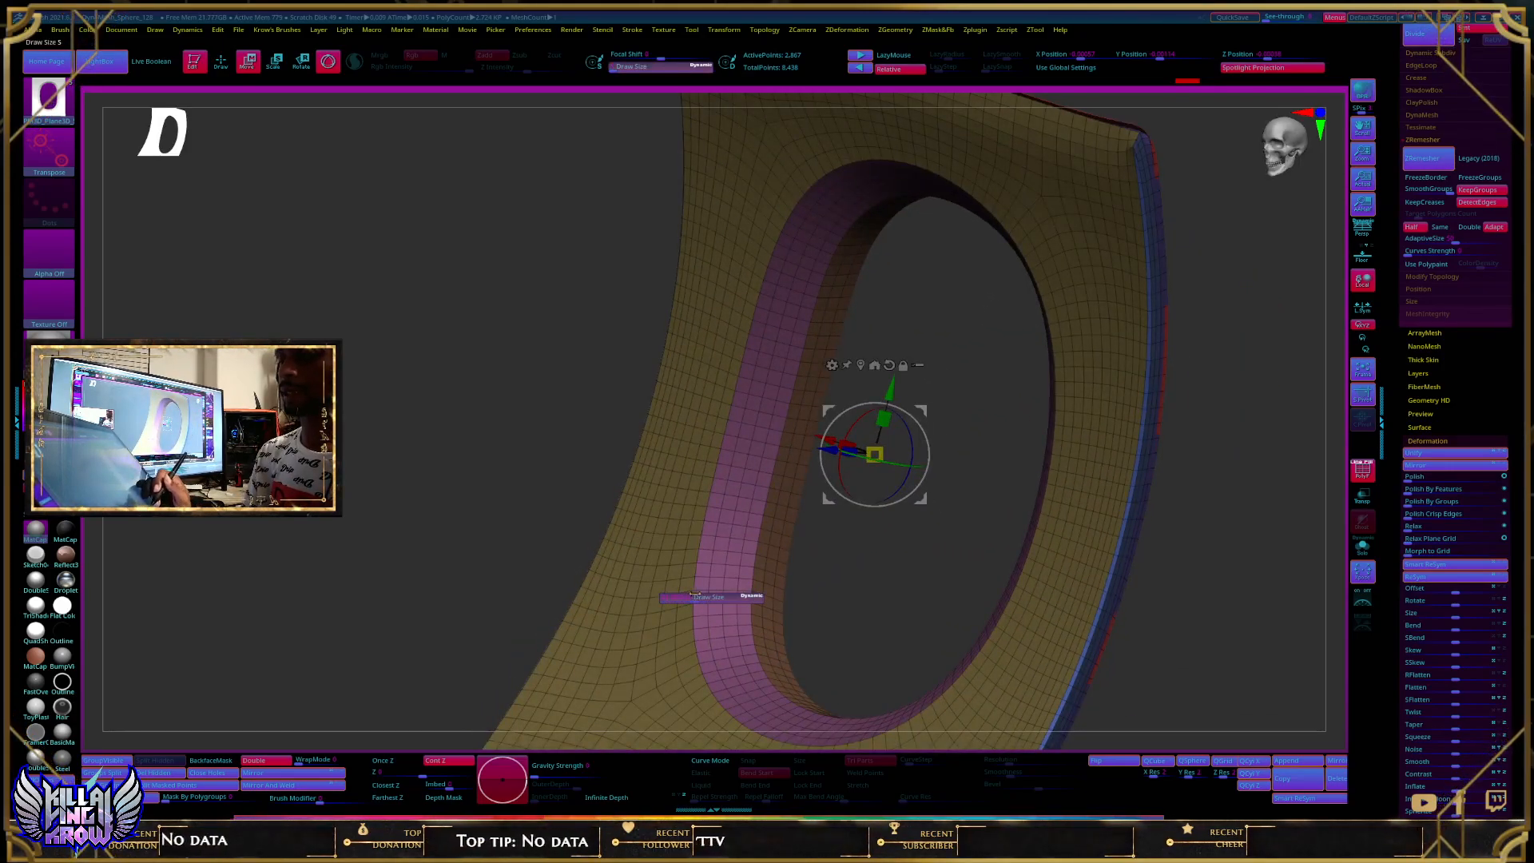
pyautogui.press('q')
pyautogui.press('s')
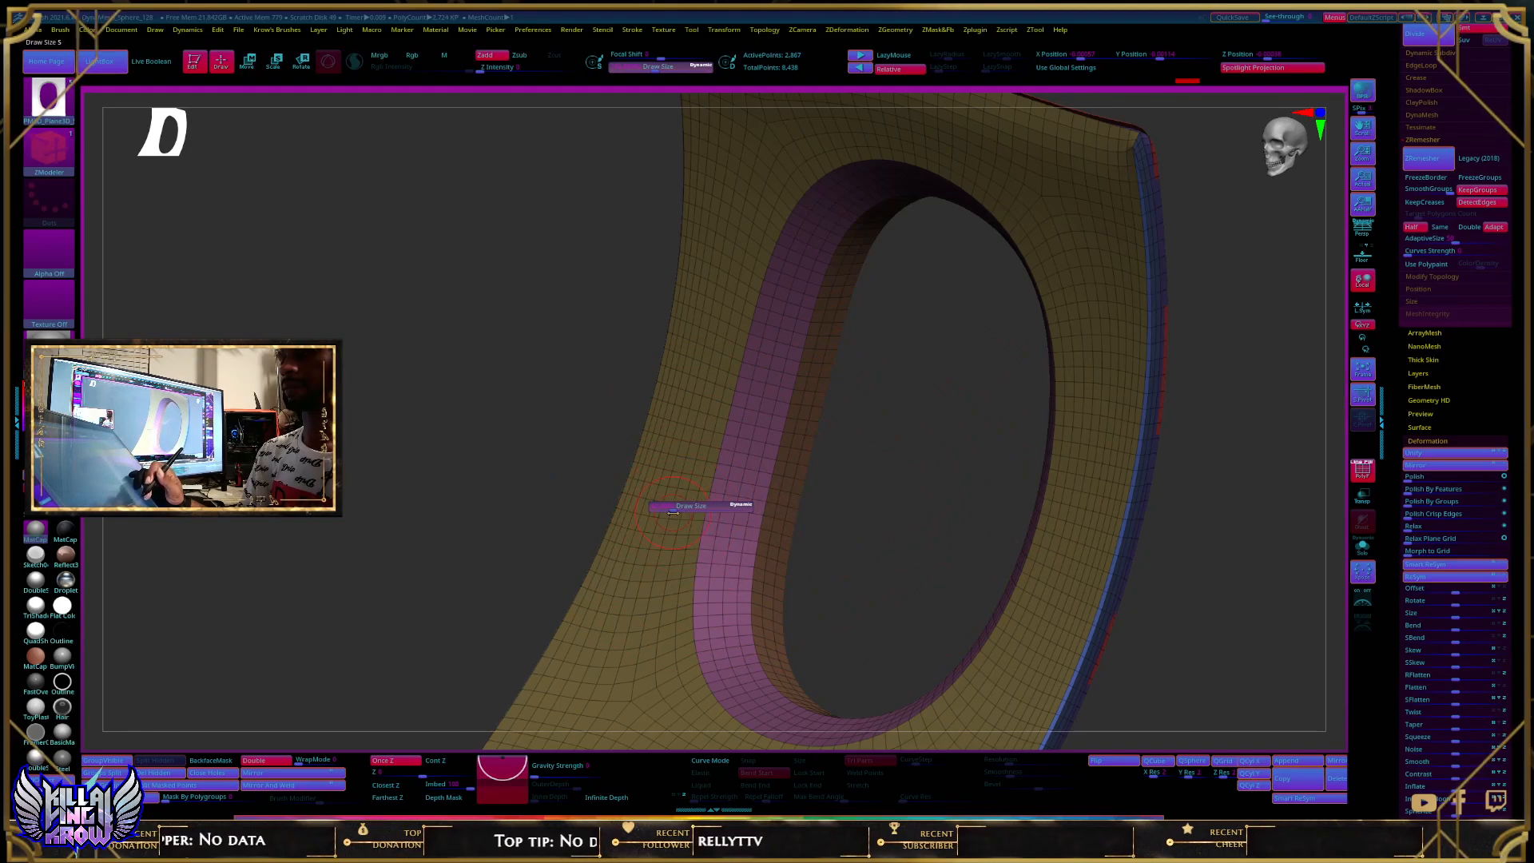
pyautogui.press('b')
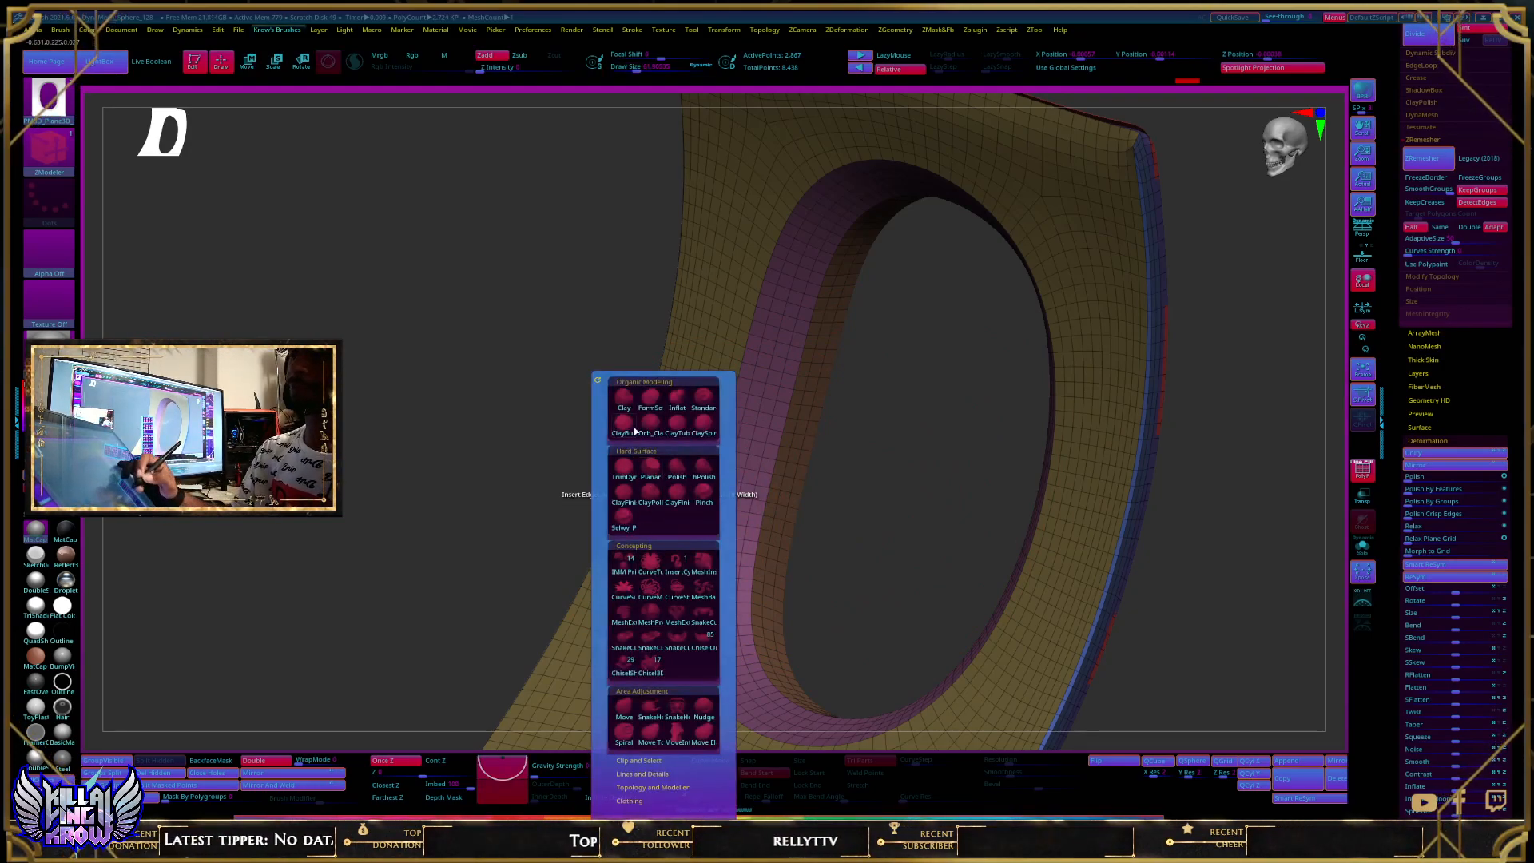
pyautogui.press('c')
pyautogui.press('l')
# Step: Hide the polyframe and sculpt rough Clay patches near the panel's corners around the oval opening
pyautogui.moveTo(669, 606)
pyautogui.keyDown('ctrl'); pyautogui.mouseDown(button='right')
pyautogui.moveTo(627, 509)
pyautogui.moveTo(633, 635)
pyautogui.moveTo(651, 486)
pyautogui.mouseUp(button='right'); pyautogui.keyUp('ctrl')
pyautogui.hotkey('shift', 'f')
pyautogui.moveTo(651, 486); pyautogui.dragTo(646, 509)
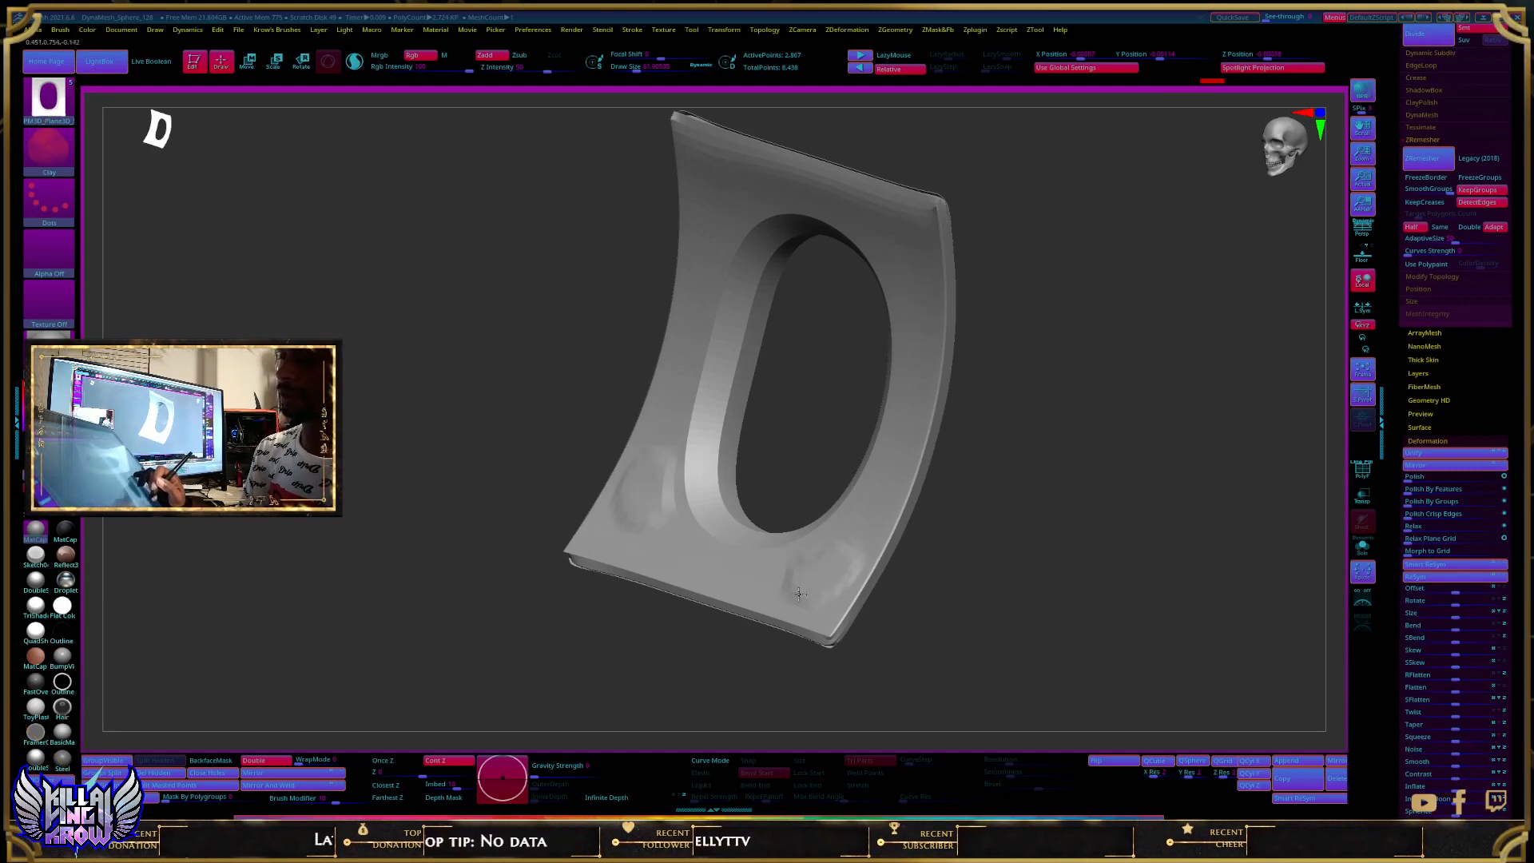
pyautogui.moveTo(903, 242); pyautogui.dragTo(917, 286)
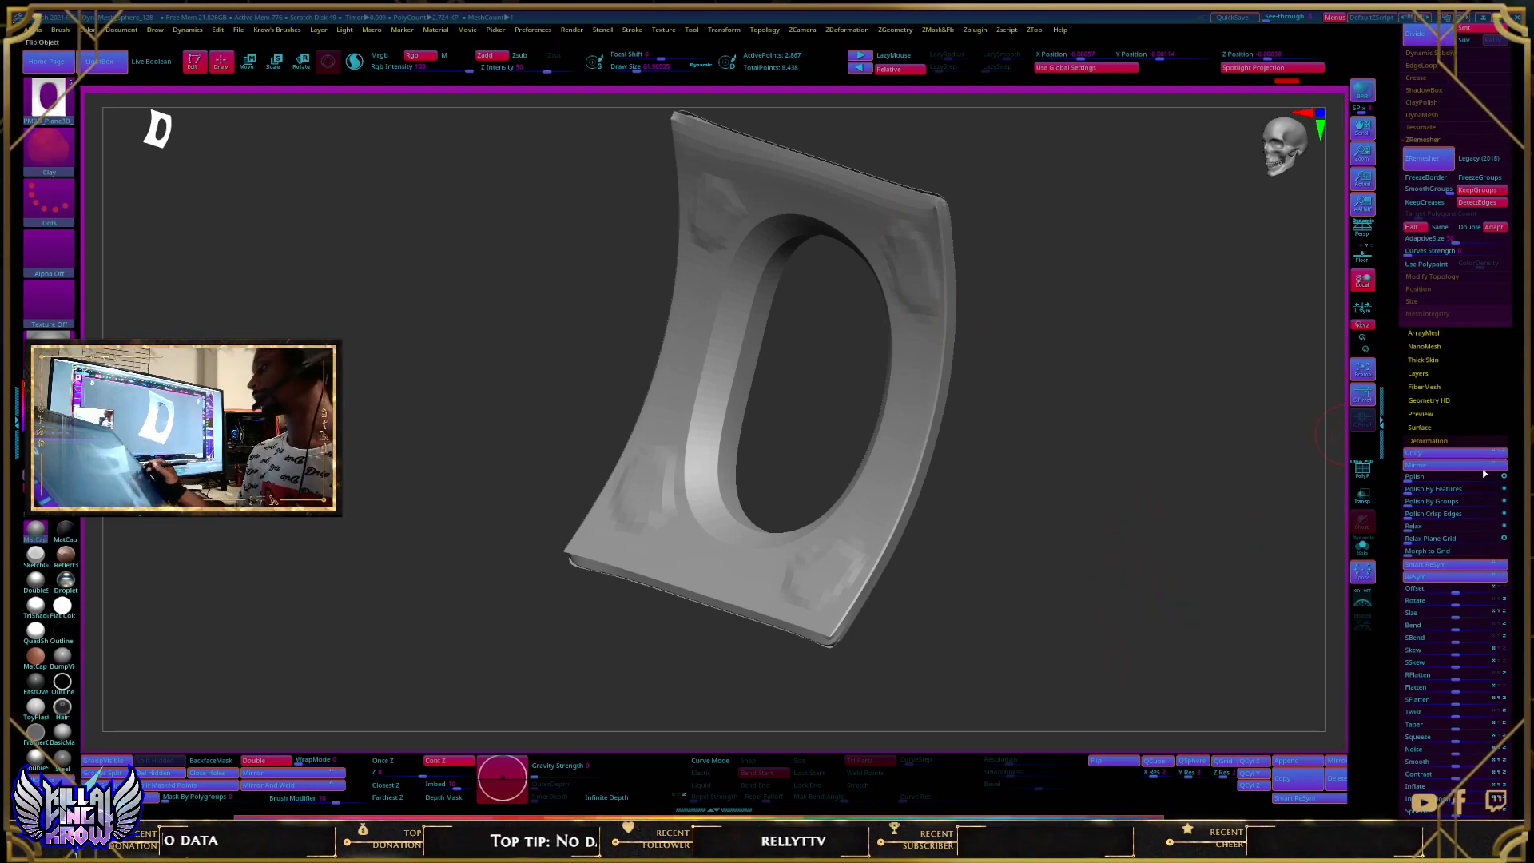
# Step: Try smoothing the rough Clay patches with Polish By Groups and inspect the panel from the front
pyautogui.moveTo(1408, 489); pyautogui.dragTo(1501, 500)
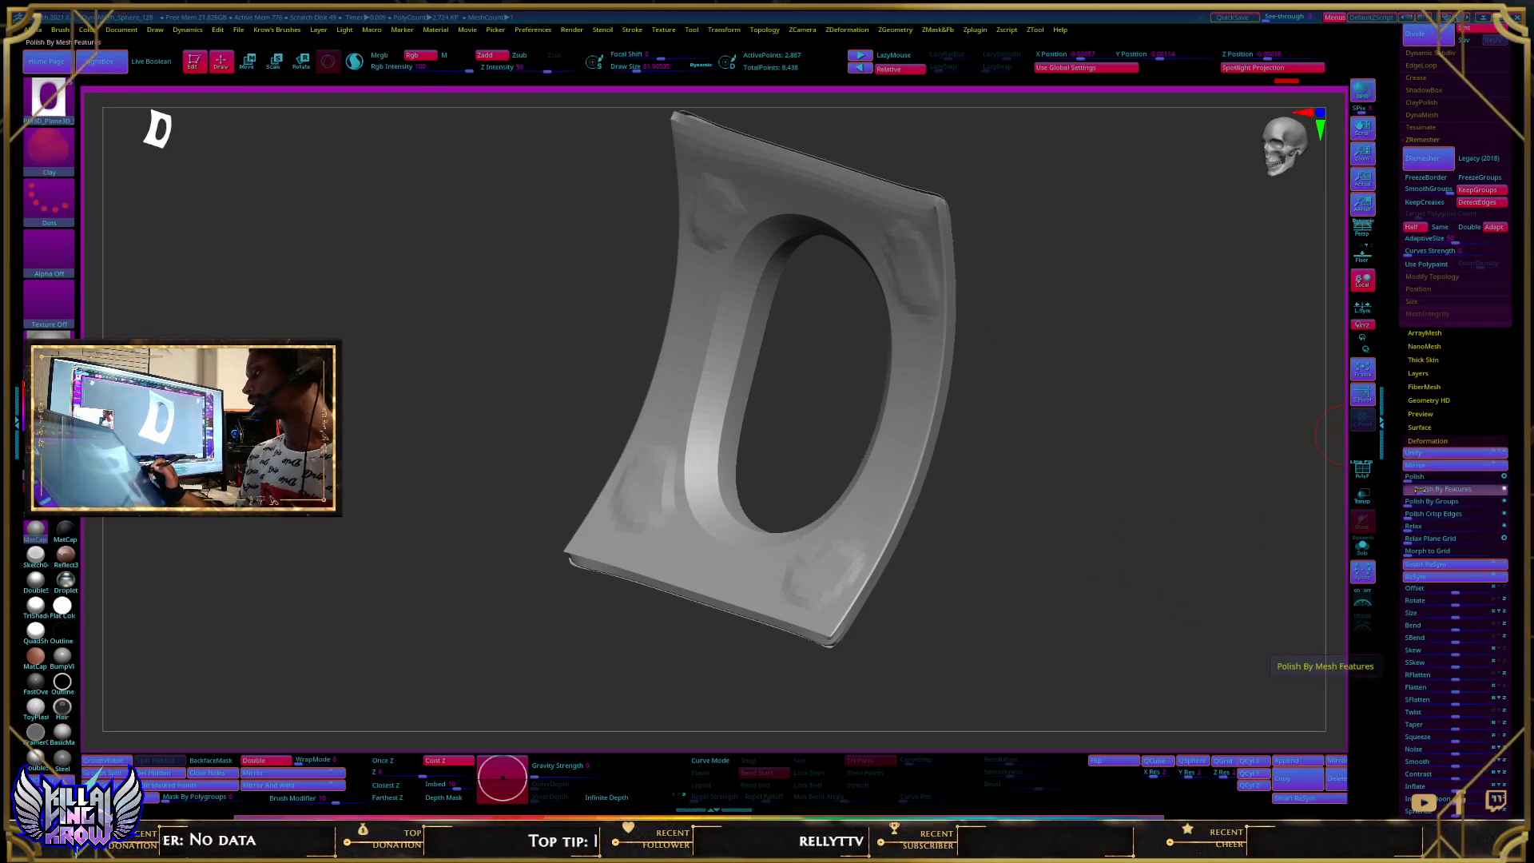
pyautogui.moveTo(1391, 504); pyautogui.dragTo(1514, 508)
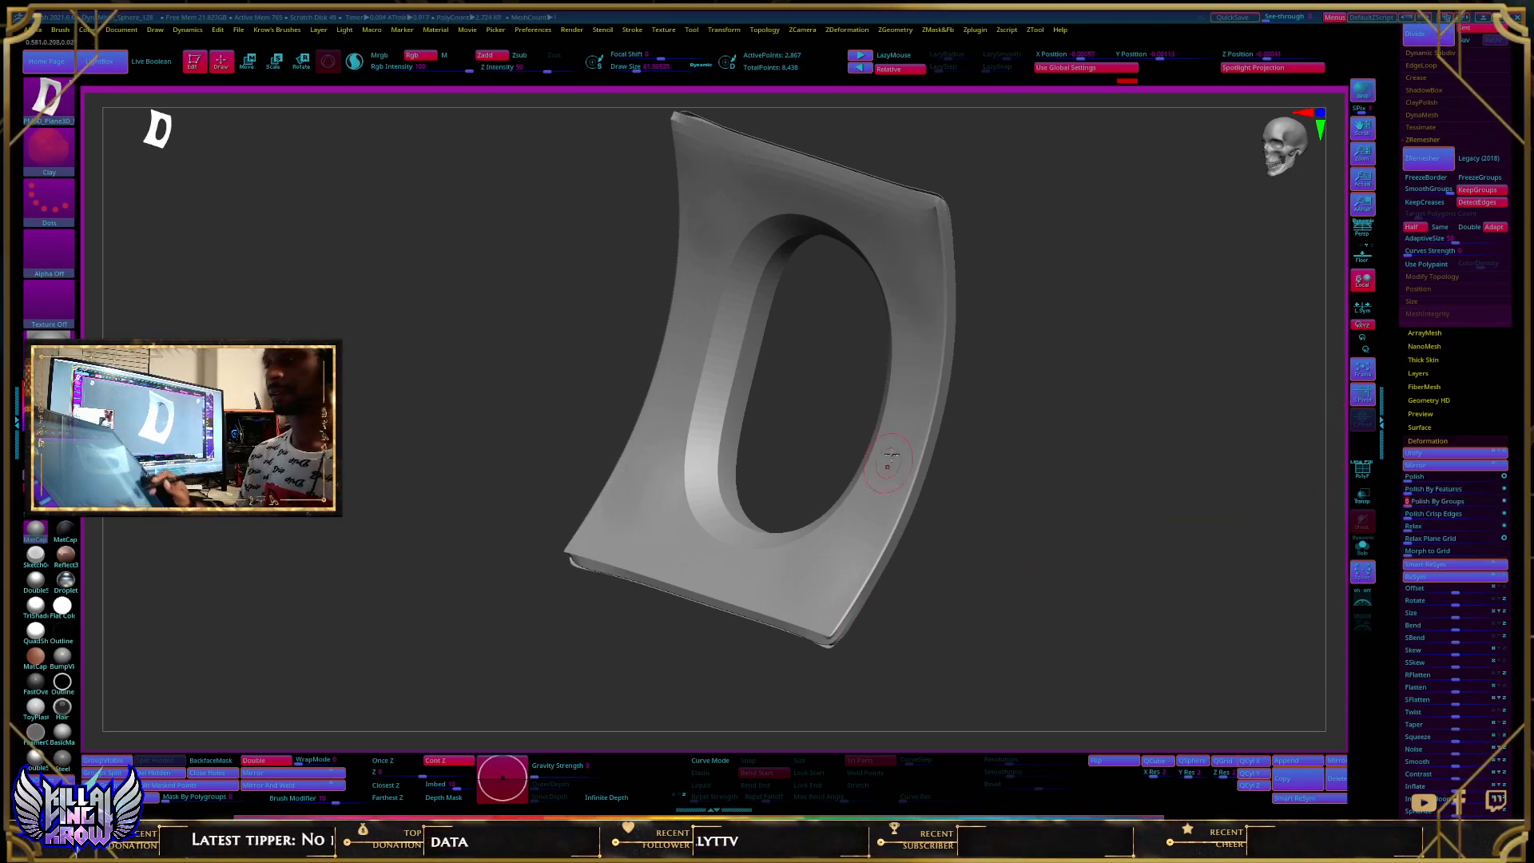
pyautogui.moveTo(888, 438); pyautogui.dragTo(922, 449, button='right')
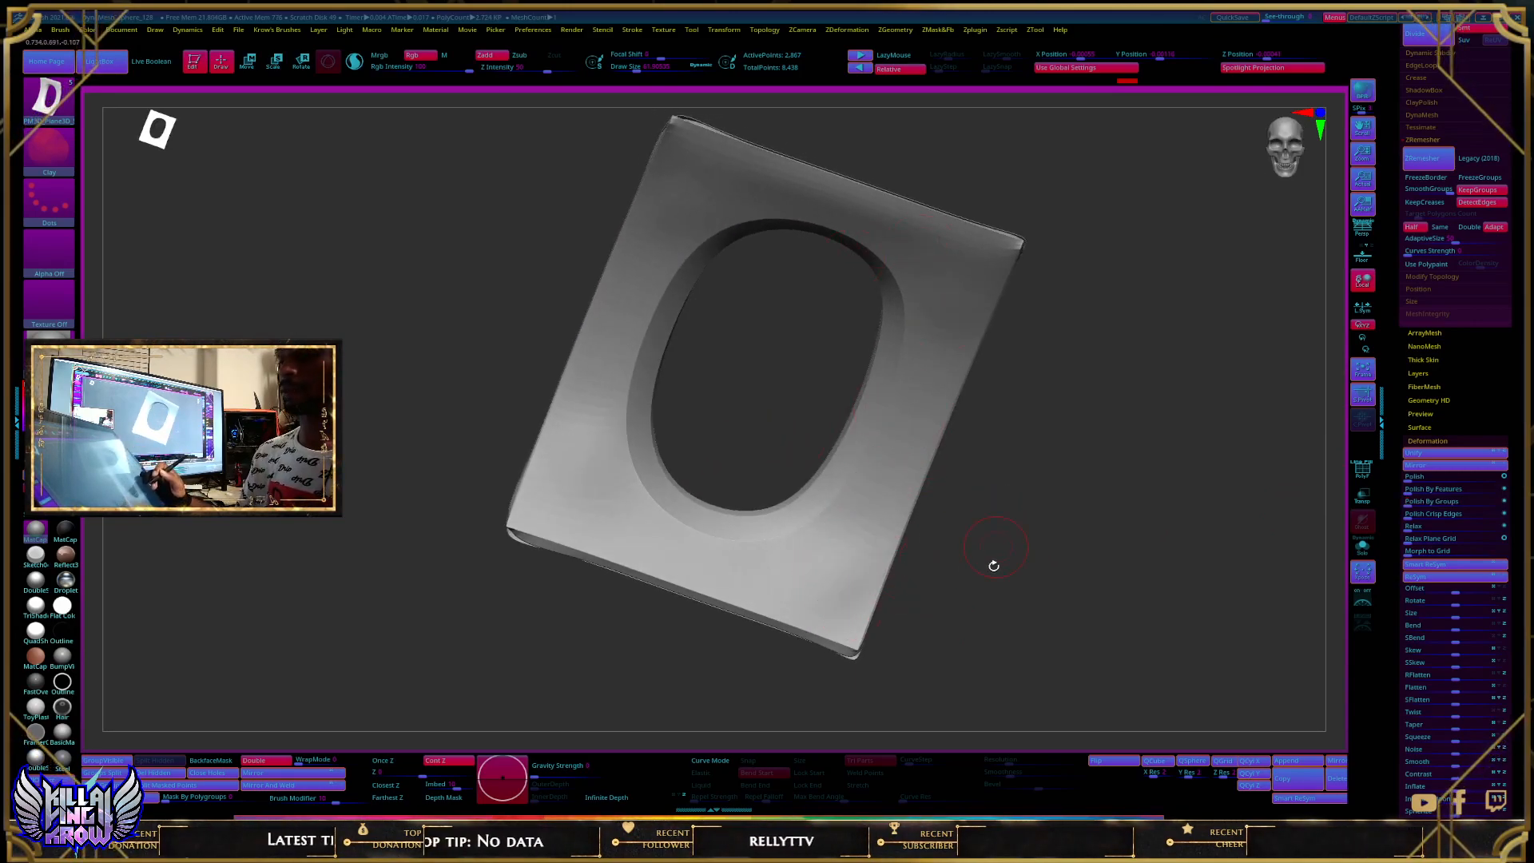
pyautogui.moveTo(1022, 526)
pyautogui.mouseDown(button='right')
pyautogui.moveTo(1011, 548)
pyautogui.moveTo(966, 473)
pyautogui.mouseUp(button='right')
pyautogui.press('ctrl')
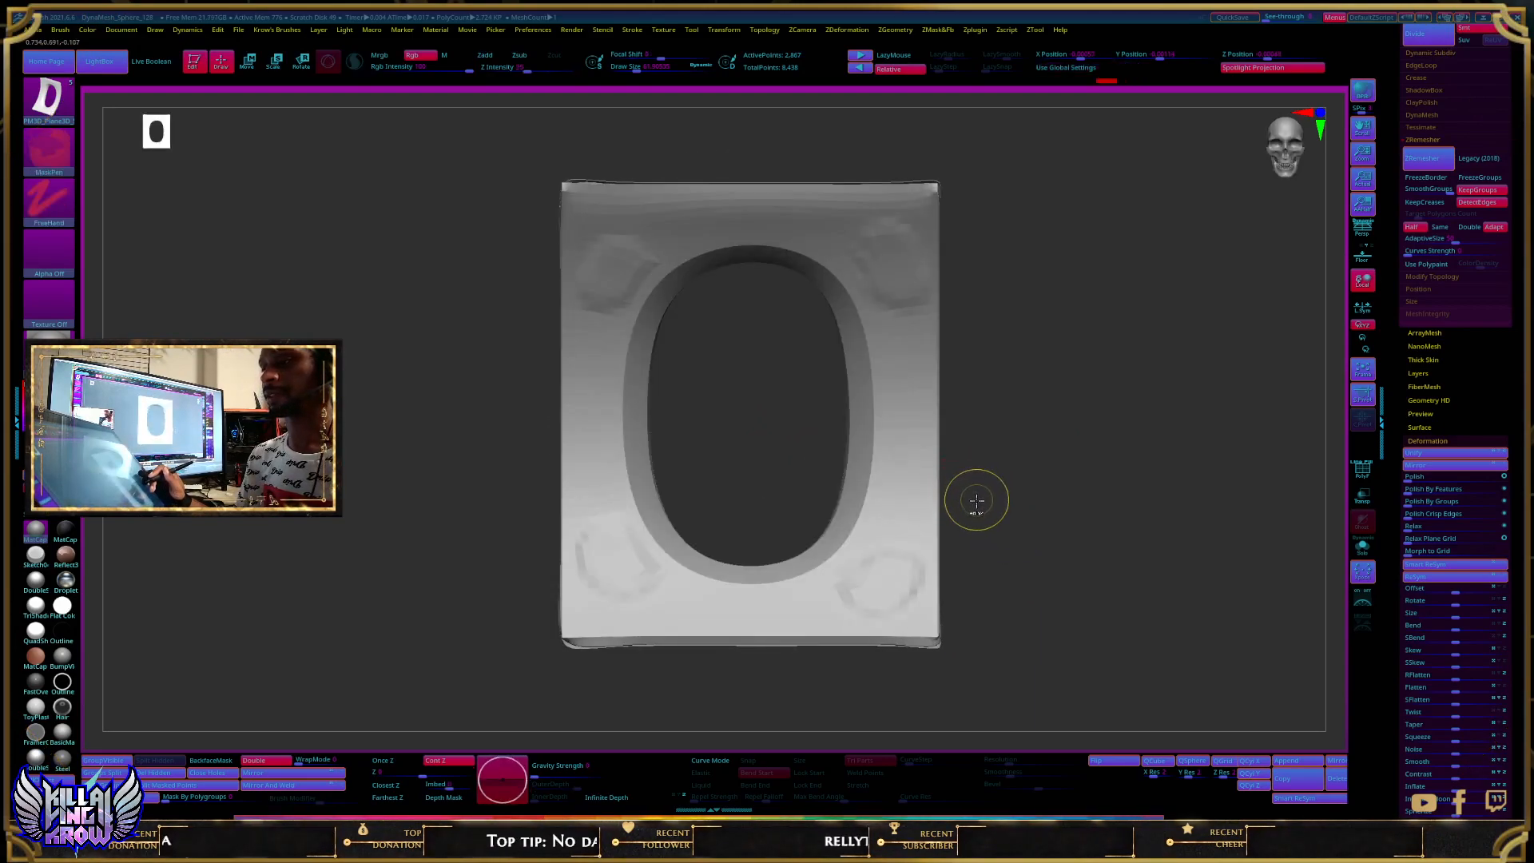
# Step: Reduce the Clay brush's draw size to suit the panel's thin outer corner and inspect that corner up close
pyautogui.moveTo(1027, 513)
pyautogui.mouseDown(button='right')
pyautogui.moveTo(963, 547)
pyautogui.moveTo(1009, 497)
pyautogui.moveTo(1003, 572)
pyautogui.moveTo(923, 311)
pyautogui.mouseUp(button='right')
pyautogui.moveTo(1058, 279)
pyautogui.mouseDown(button='right')
pyautogui.moveTo(1011, 298)
pyautogui.moveTo(1018, 408)
pyautogui.moveTo(1038, 435)
pyautogui.moveTo(918, 297)
pyautogui.moveTo(927, 281)
pyautogui.moveTo(915, 470)
pyautogui.mouseUp(button='right')
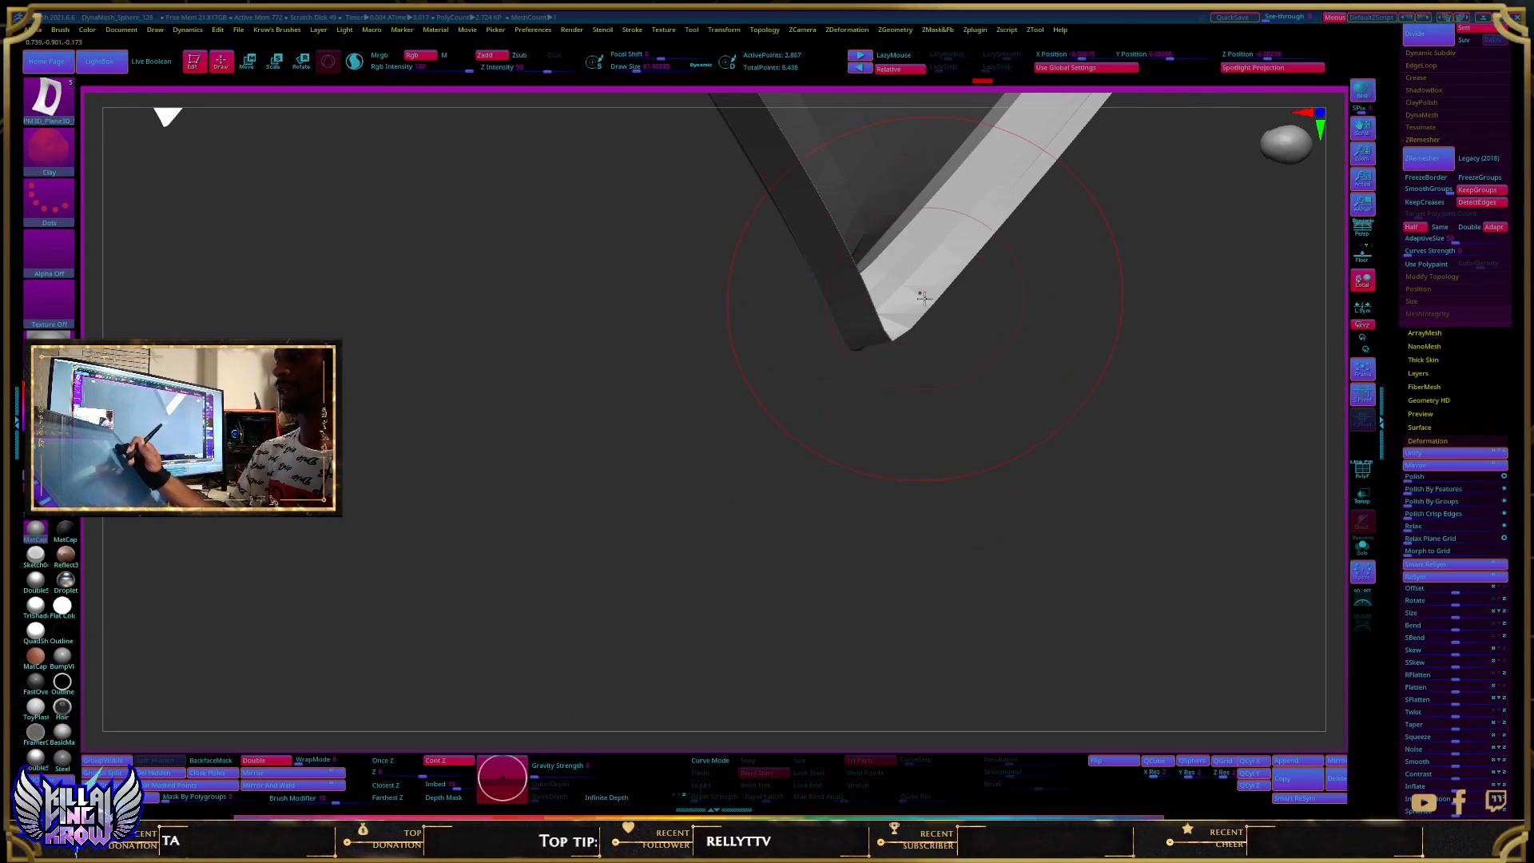
pyautogui.press('s')
pyautogui.moveTo(923, 297); pyautogui.dragTo(910, 291)
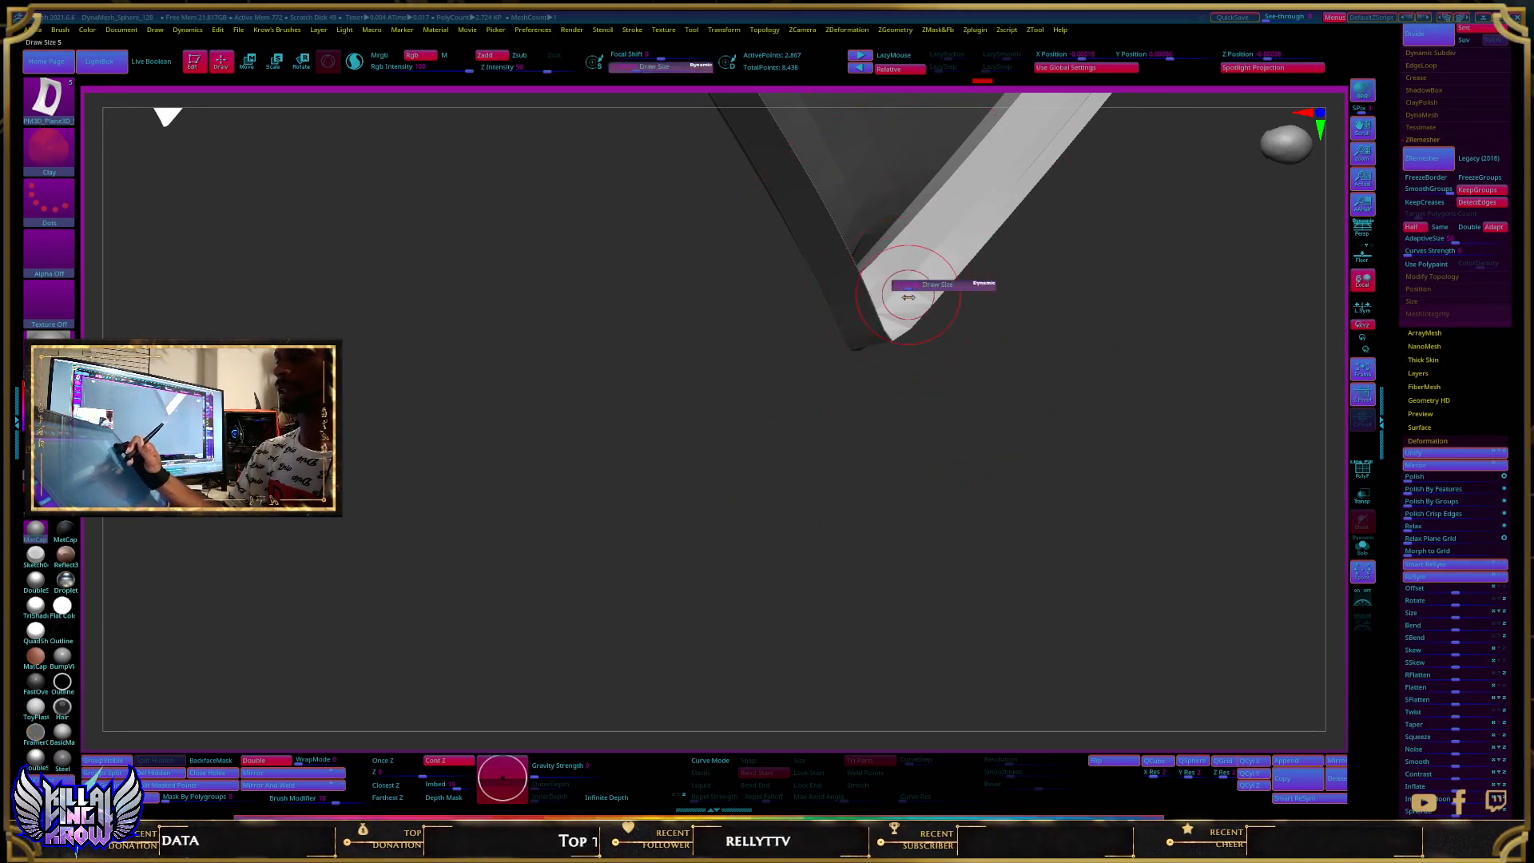
pyautogui.moveTo(940, 287)
pyautogui.mouseDown(button='right')
pyautogui.moveTo(954, 266)
pyautogui.moveTo(965, 277)
pyautogui.moveTo(873, 408)
pyautogui.moveTo(914, 445)
pyautogui.moveTo(948, 382)
pyautogui.moveTo(901, 414)
pyautogui.moveTo(855, 404)
pyautogui.moveTo(877, 360)
pyautogui.moveTo(946, 310)
pyautogui.mouseUp(button='right')
pyautogui.press('s')
pyautogui.moveTo(808, 417)
pyautogui.mouseDown()
pyautogui.moveTo(823, 413)
pyautogui.moveTo(806, 418)
pyautogui.mouseUp()
pyautogui.moveTo(805, 421)
pyautogui.mouseDown(button='right')
pyautogui.moveTo(812, 432)
pyautogui.moveTo(802, 406)
pyautogui.mouseUp(button='right')
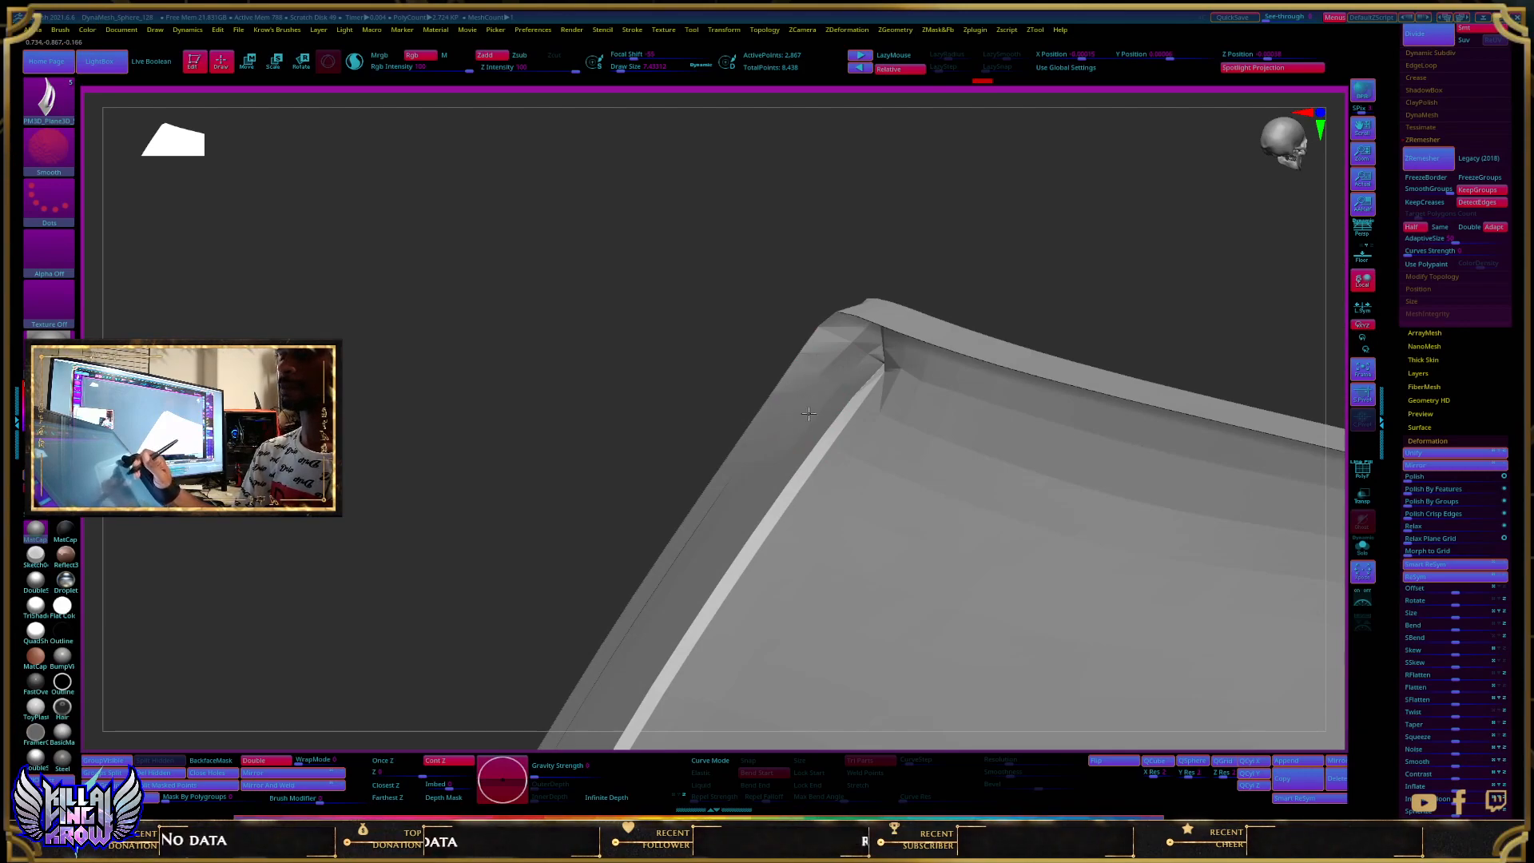
pyautogui.moveTo(818, 406)
pyautogui.mouseDown(button='right')
pyautogui.moveTo(943, 410)
pyautogui.moveTo(951, 389)
pyautogui.moveTo(876, 408)
pyautogui.mouseUp(button='right')
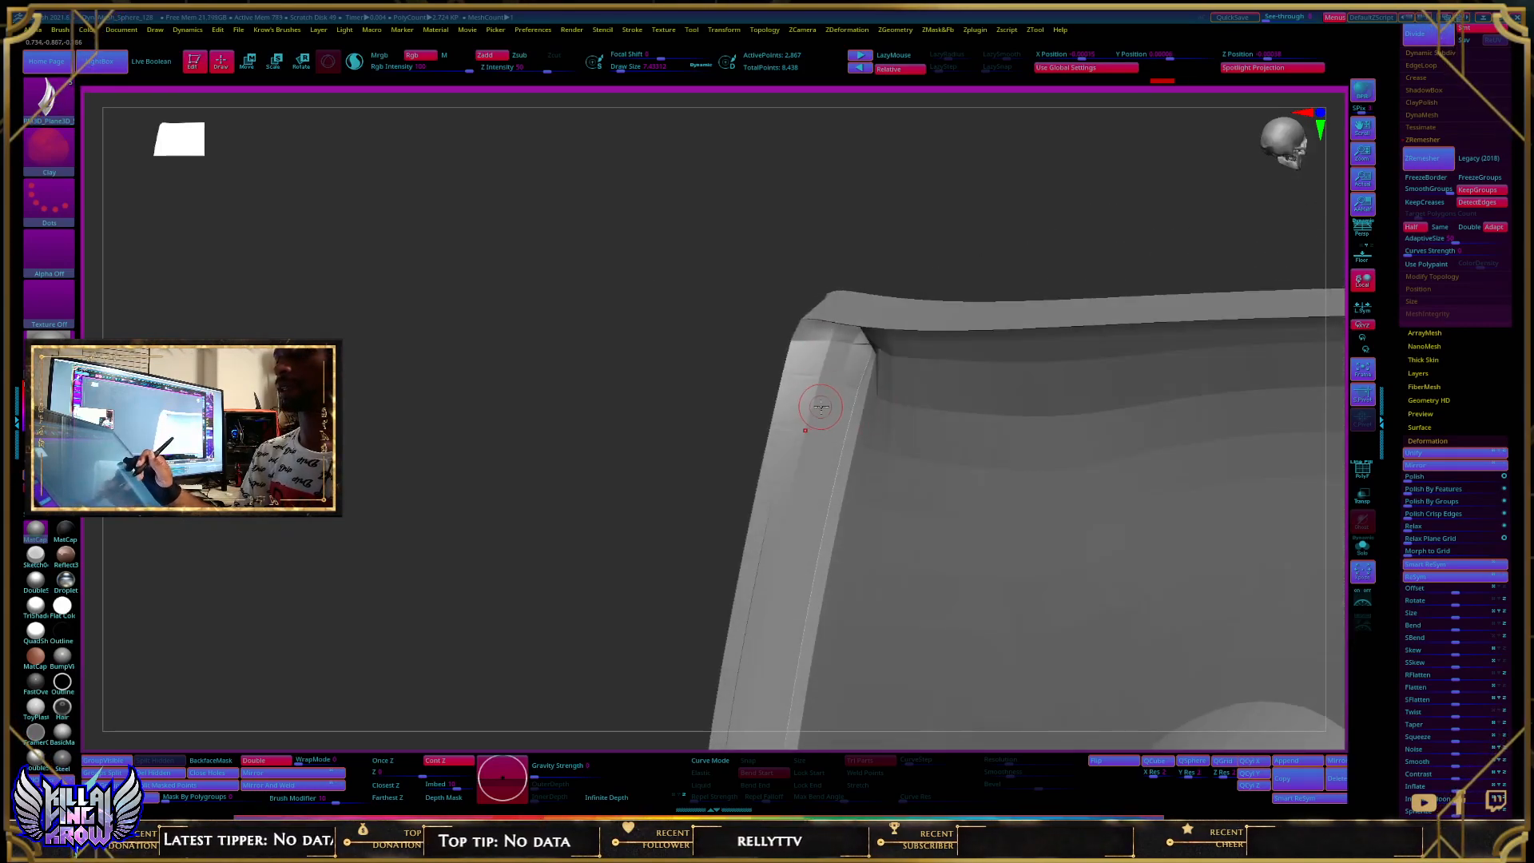
# Step: Switch to the hPolish brush and adjust its draw size for the panel's thin side edge
pyautogui.press('b')
pyautogui.click(686, 260)
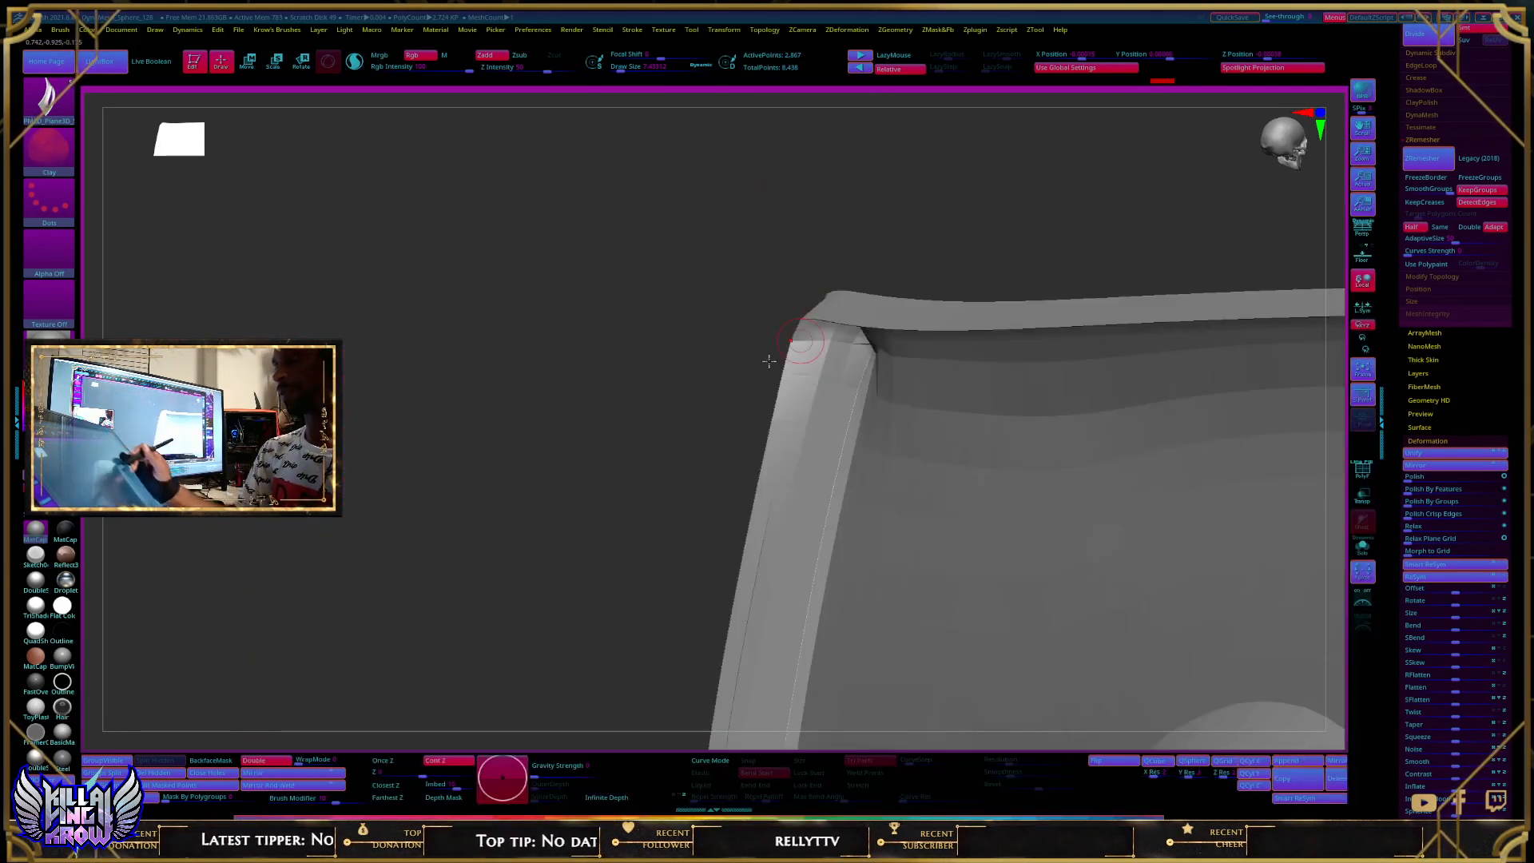
pyautogui.press('space')
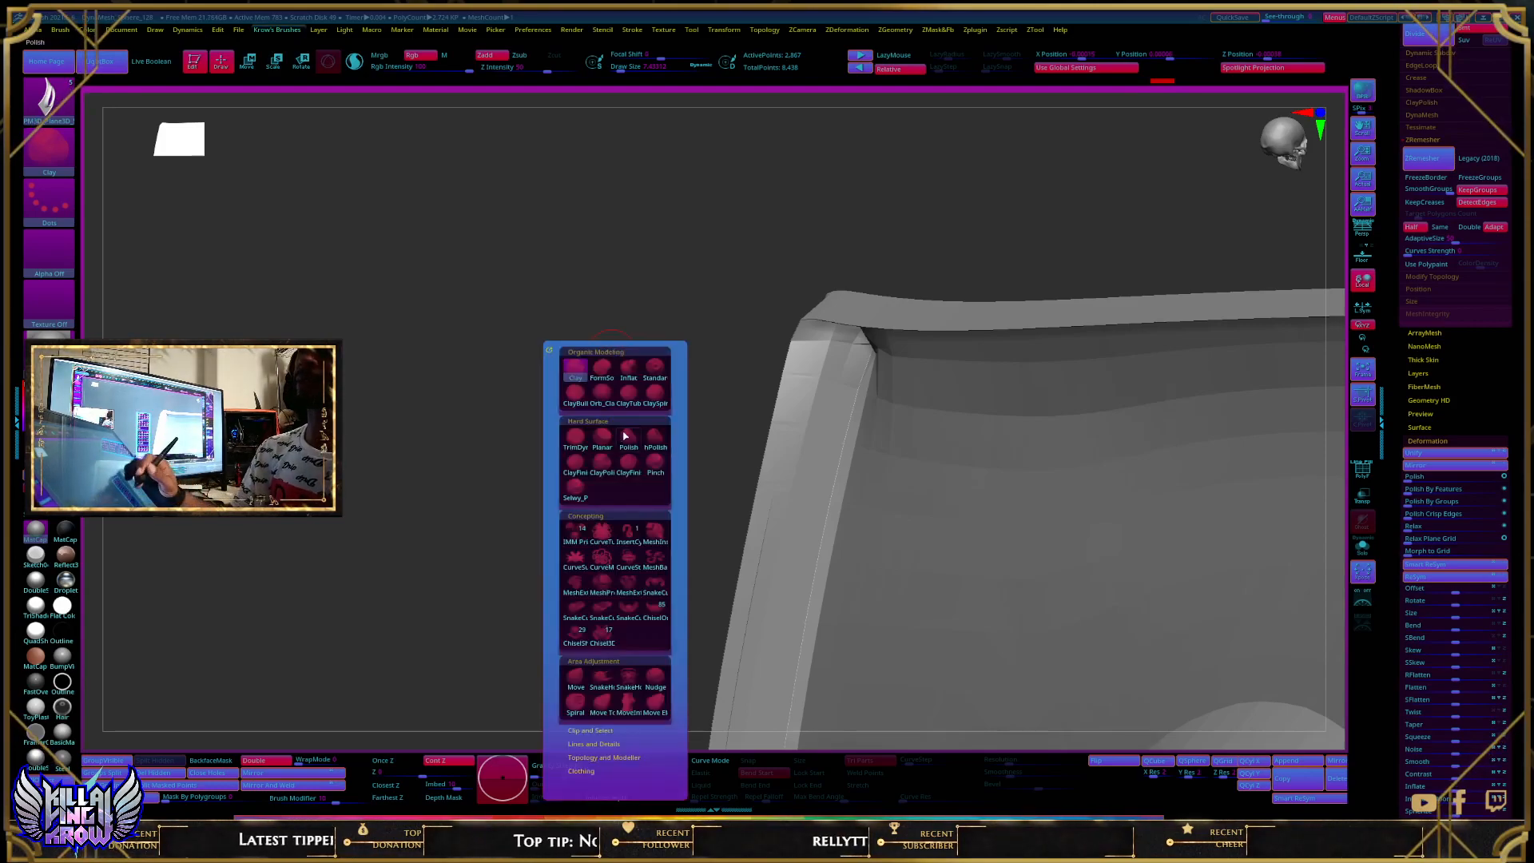
pyautogui.click(656, 440)
pyautogui.press('s')
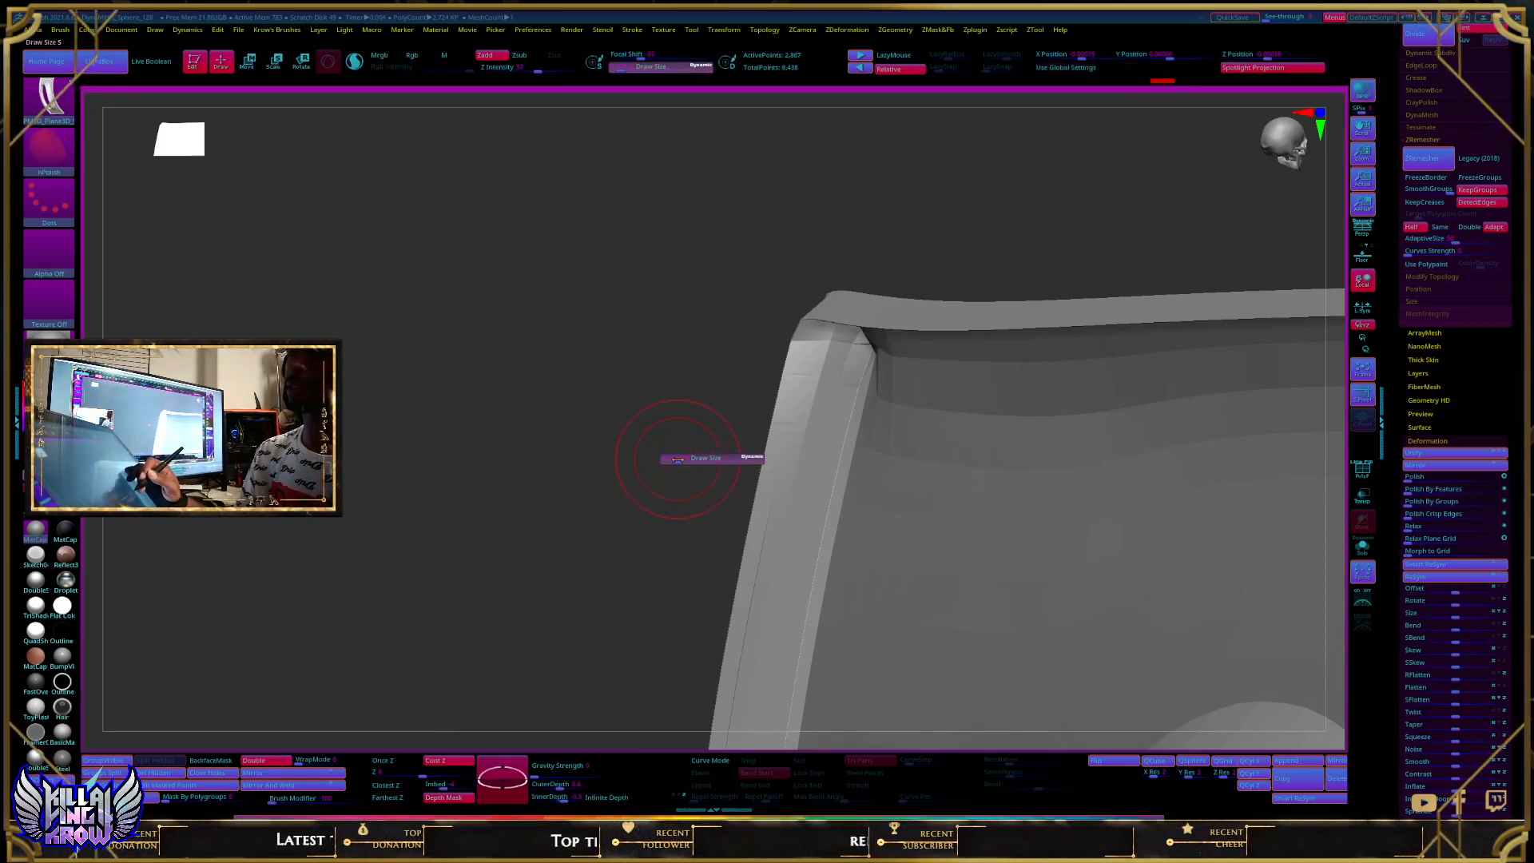
pyautogui.moveTo(716, 445)
pyautogui.mouseDown()
pyautogui.moveTo(695, 449)
pyautogui.moveTo(722, 451)
pyautogui.mouseUp()
# Step: Isolate the panel's side edge group and try polishing its upper tip with hPolish, using backface masking and a small draw size
pyautogui.keyDown('ctrl'); pyautogui.keyDown('shift'); pyautogui.click(815, 473); pyautogui.keyUp('shift'); pyautogui.keyUp('ctrl')
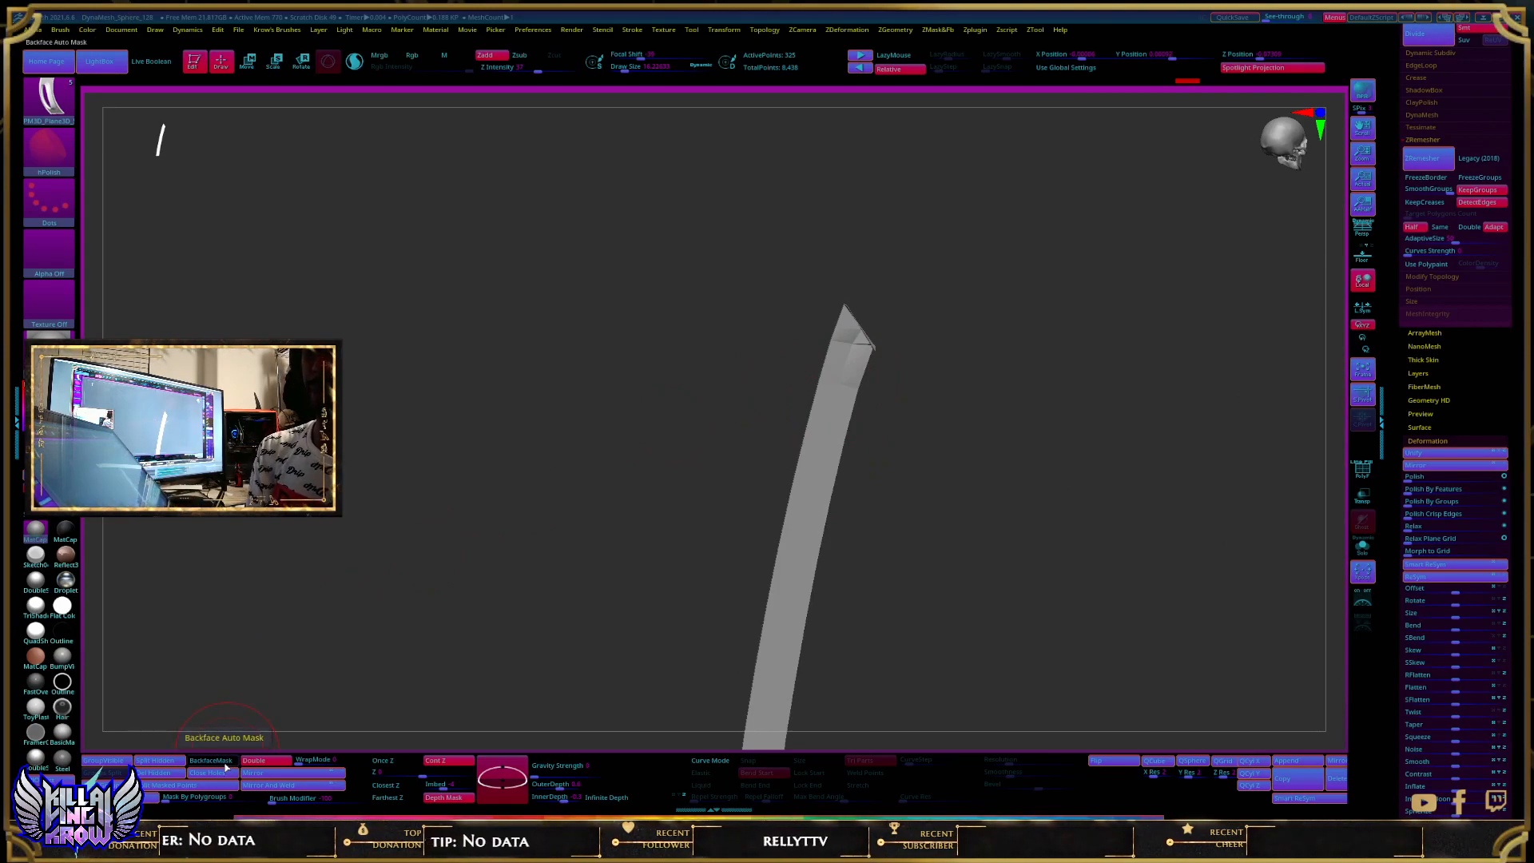
pyautogui.press('s')
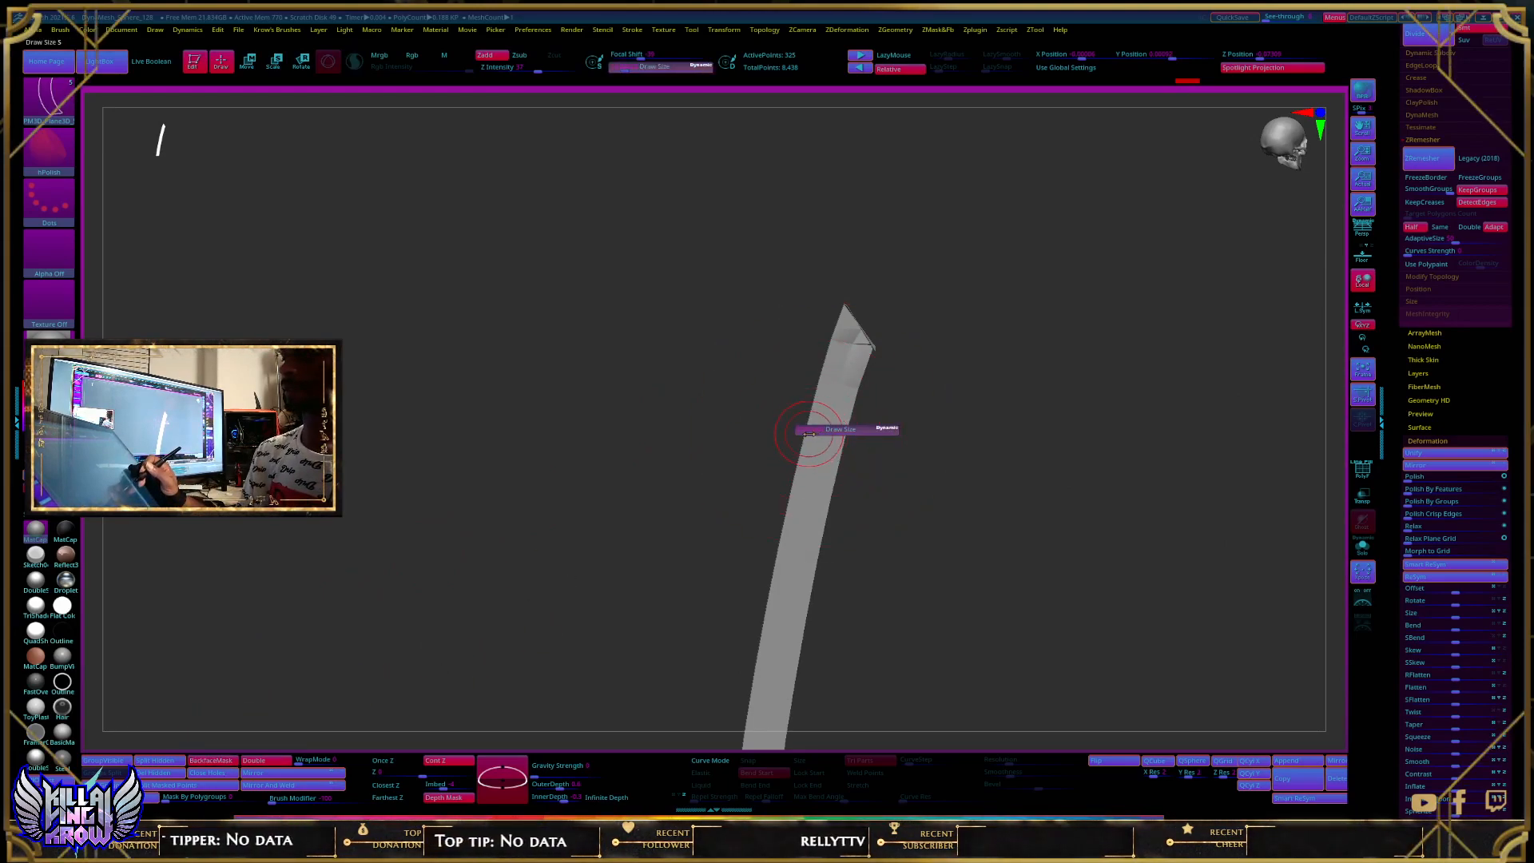
pyautogui.moveTo(809, 434); pyautogui.dragTo(805, 434)
pyautogui.moveTo(807, 433); pyautogui.dragTo(889, 449, button='right')
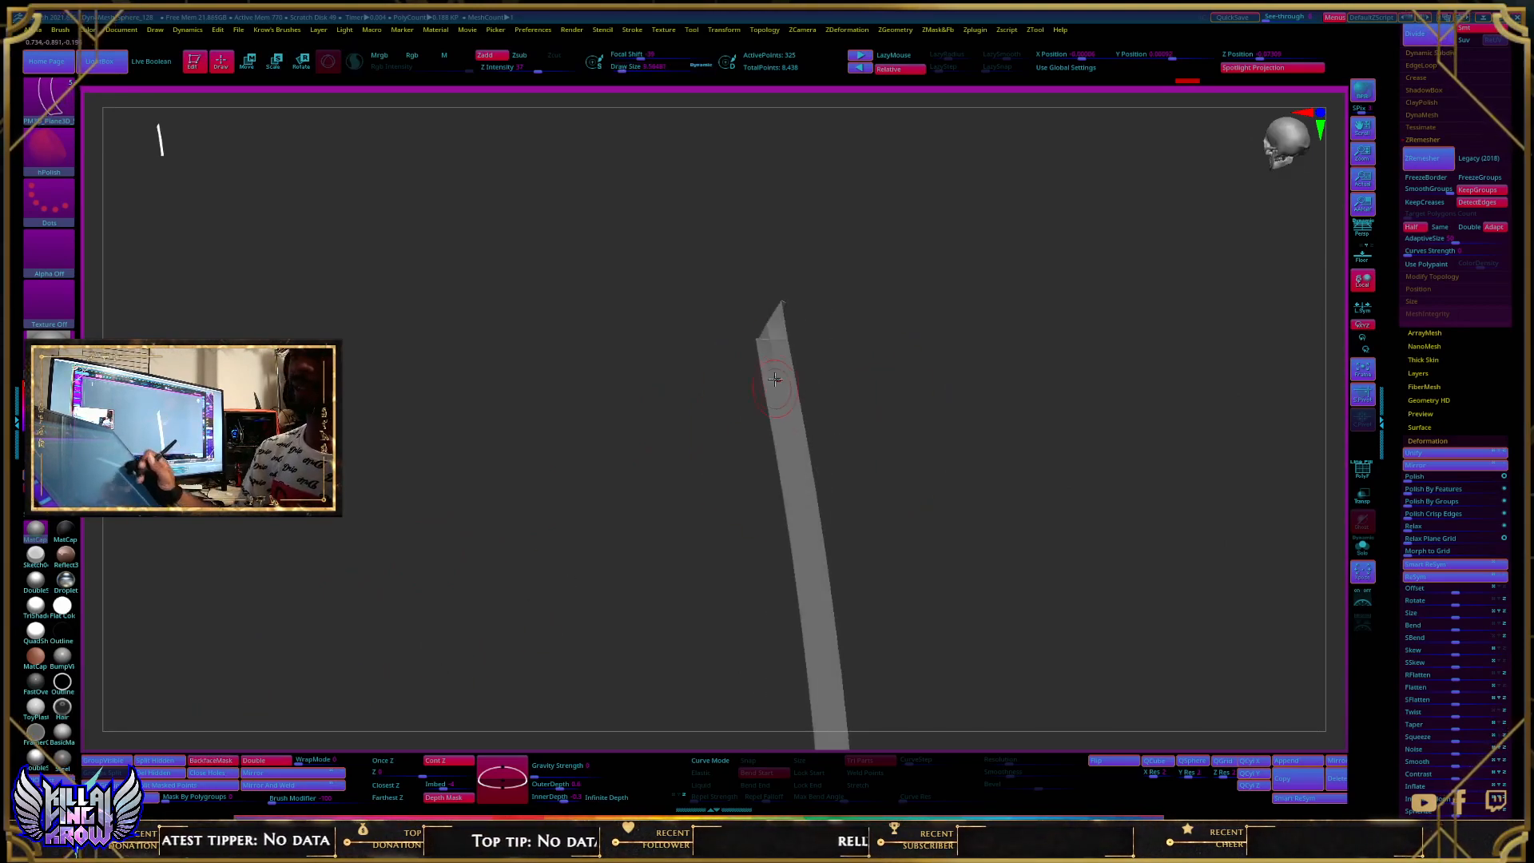
pyautogui.moveTo(781, 365)
pyautogui.mouseDown(button='right')
pyautogui.moveTo(866, 400)
pyautogui.moveTo(784, 432)
pyautogui.moveTo(843, 388)
pyautogui.mouseUp(button='right')
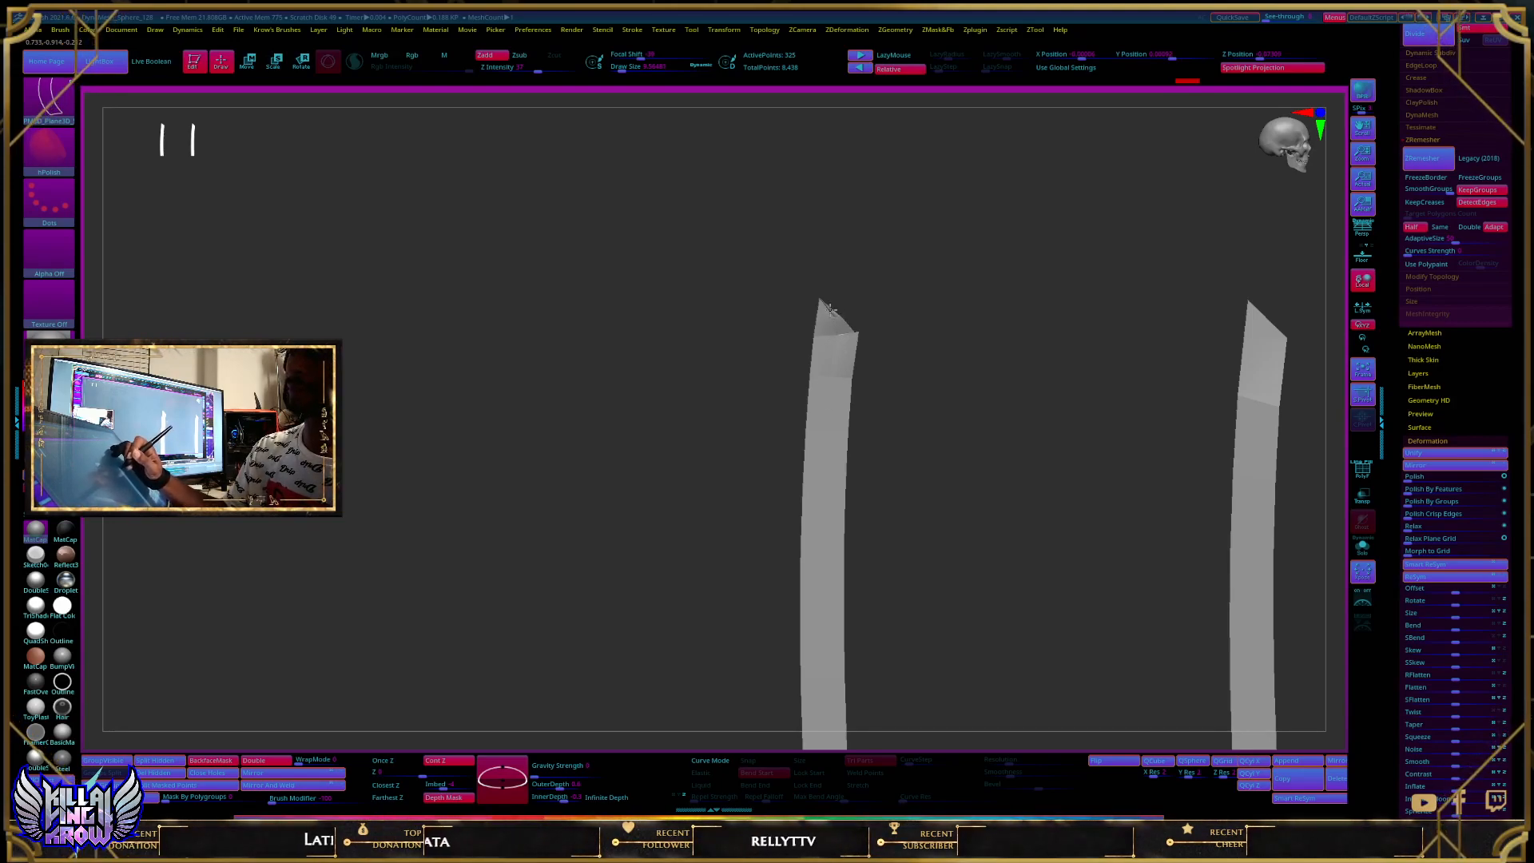
pyautogui.moveTo(830, 325); pyautogui.dragTo(846, 366, button='right')
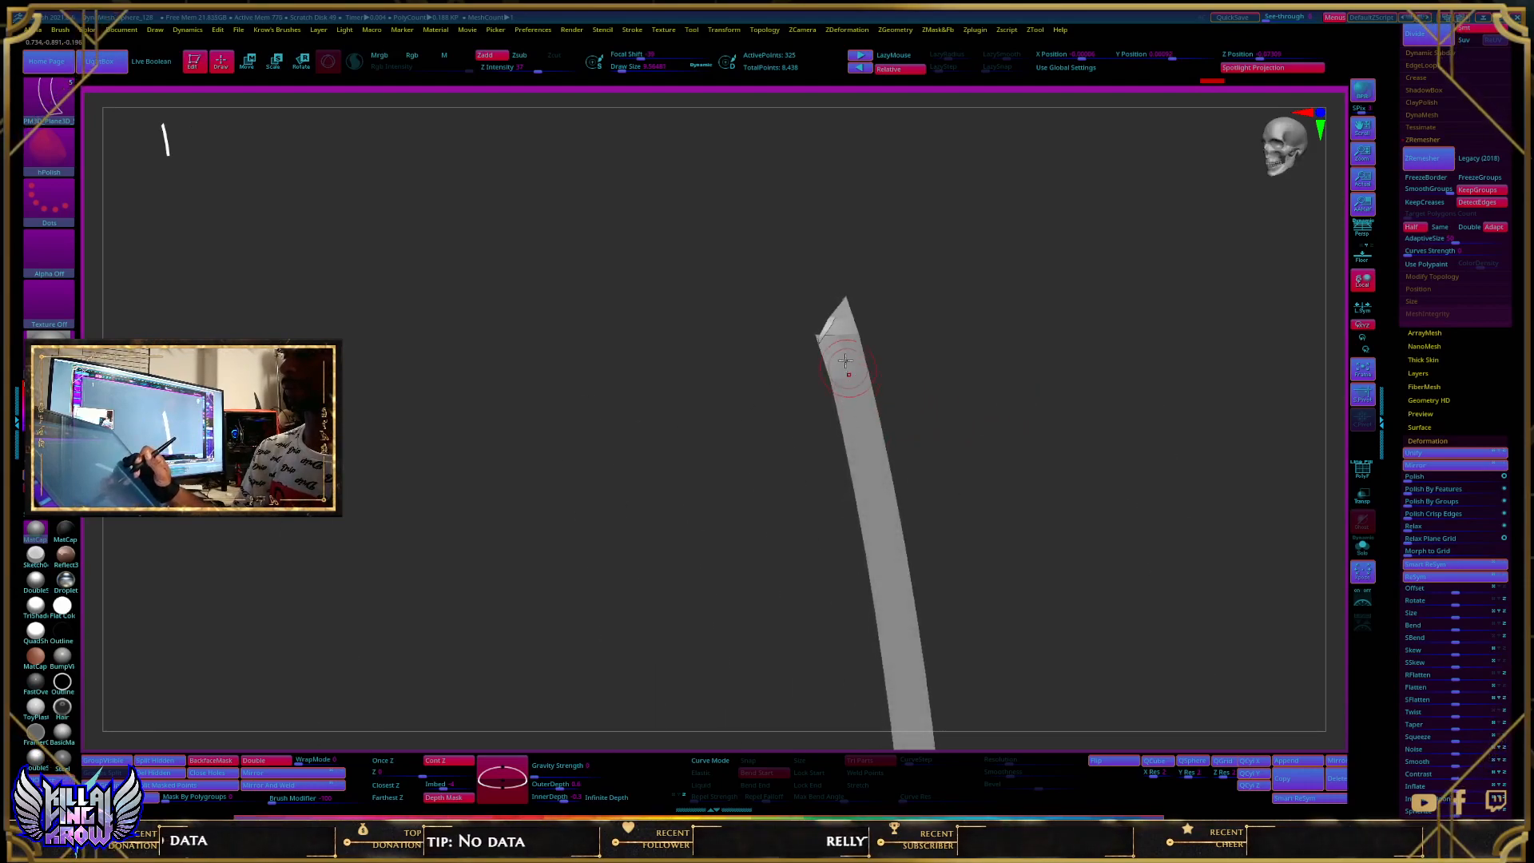
# Step: Try reworking the isolated tip with a larger draw size and smoothing, and undo the edits until the full panel is restored
pyautogui.press('s')
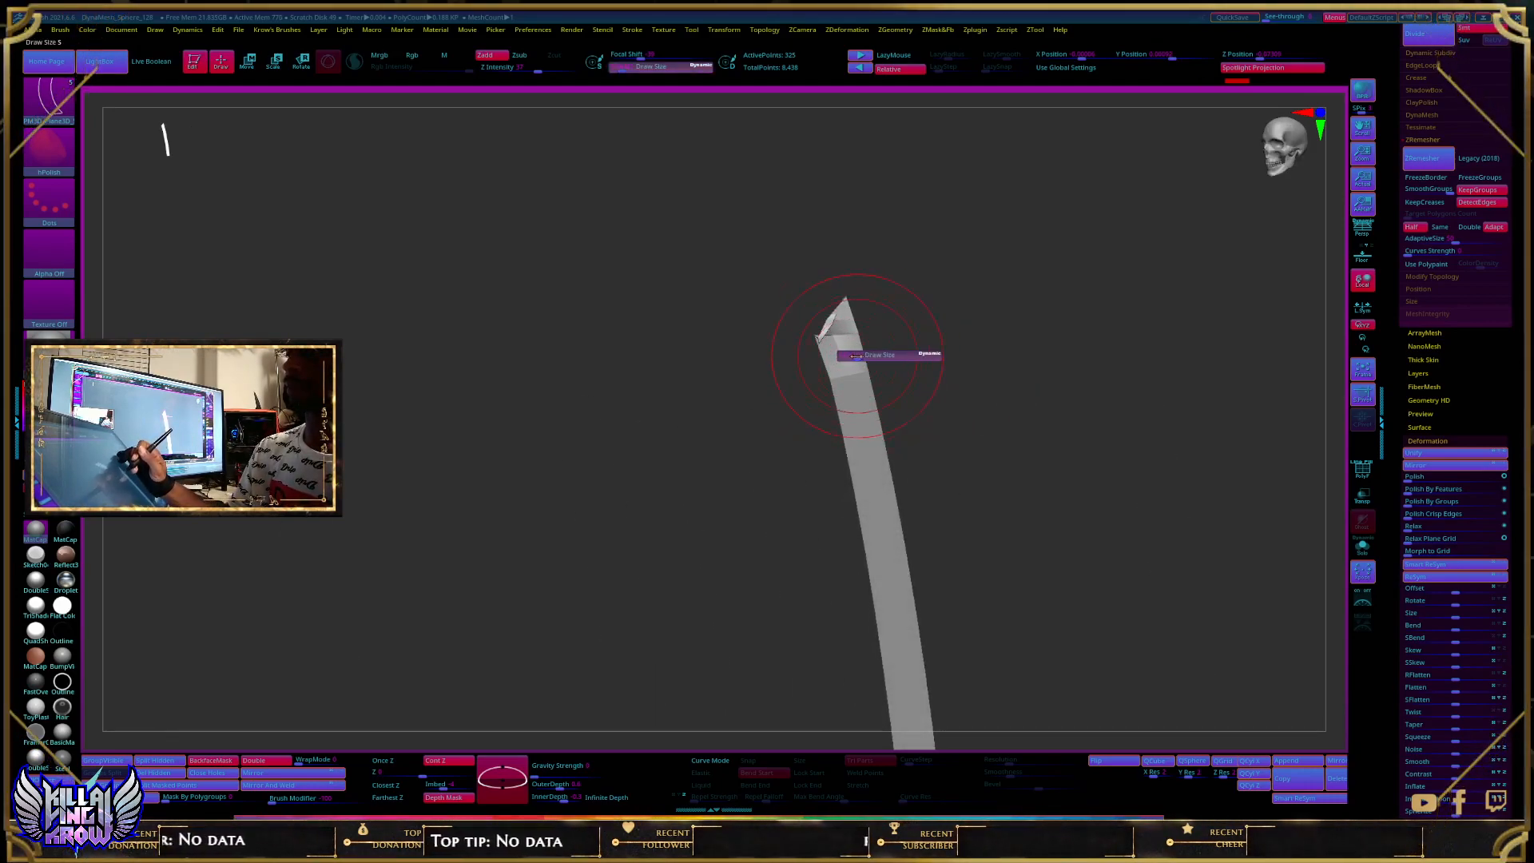
pyautogui.press('shift')
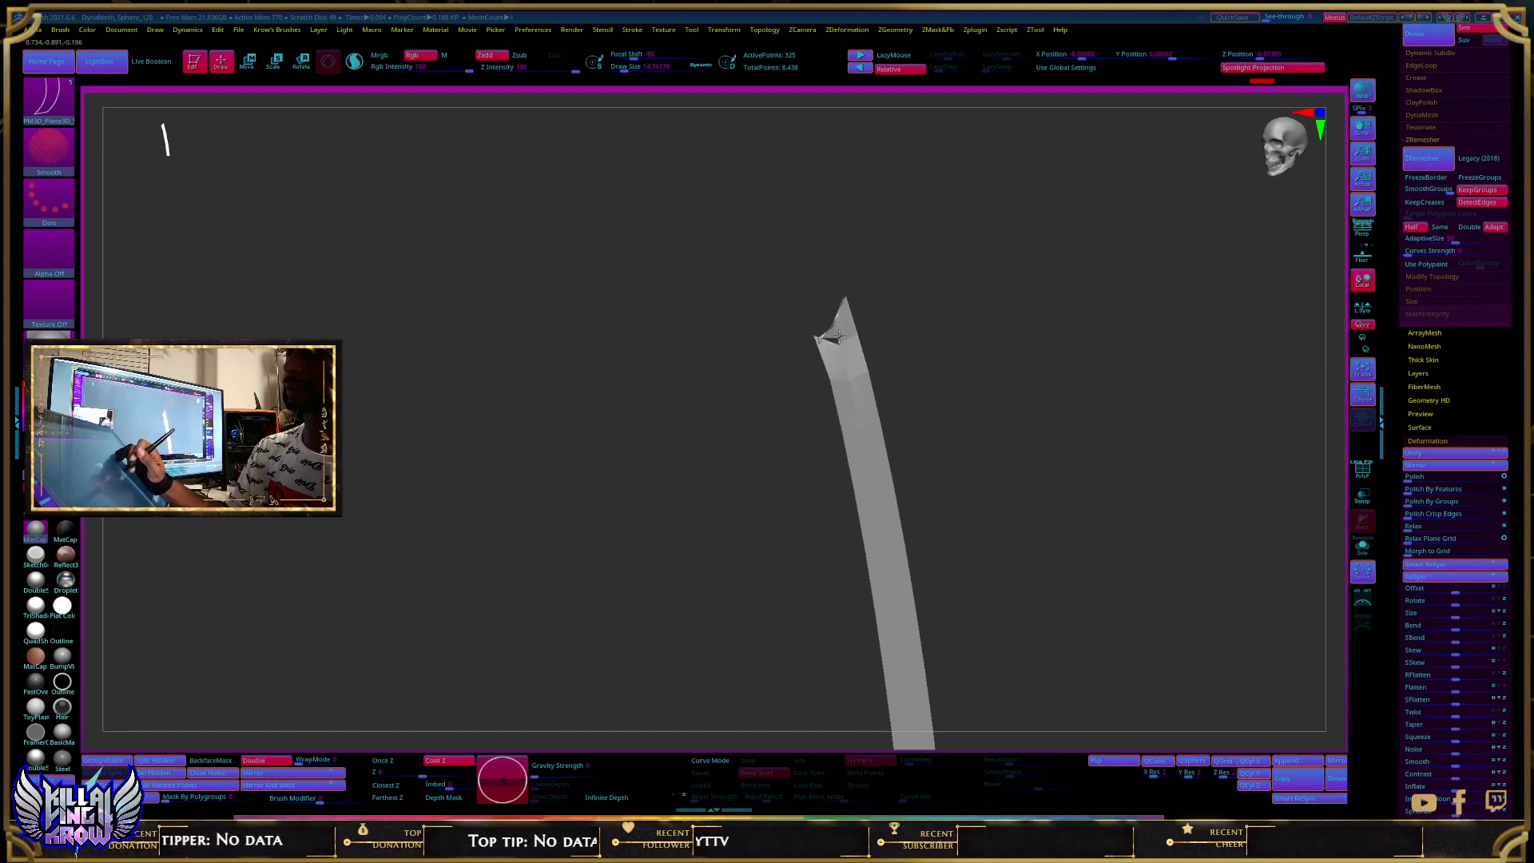
pyautogui.moveTo(956, 356)
pyautogui.mouseDown(button='right')
pyautogui.moveTo(900, 385)
pyautogui.moveTo(843, 380)
pyautogui.mouseUp(button='right')
pyautogui.press('ctrl')
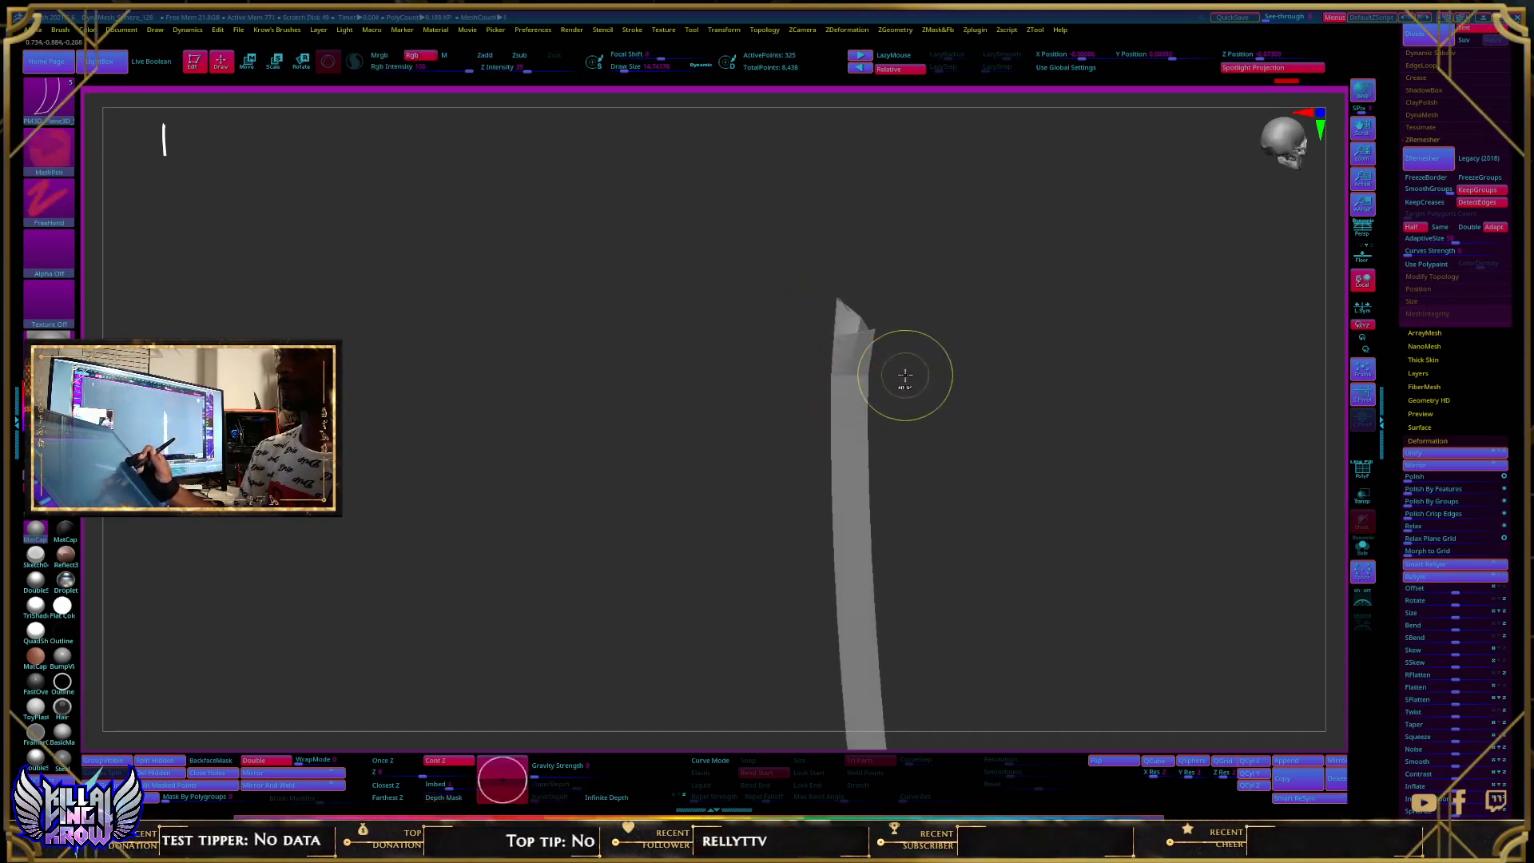
pyautogui.hotkey('ctrl', 'z')
pyautogui.hotkey('ctrl', 'z')
pyautogui.hotkey('ctrl', 'z')
pyautogui.hotkey('ctrl', 'z')
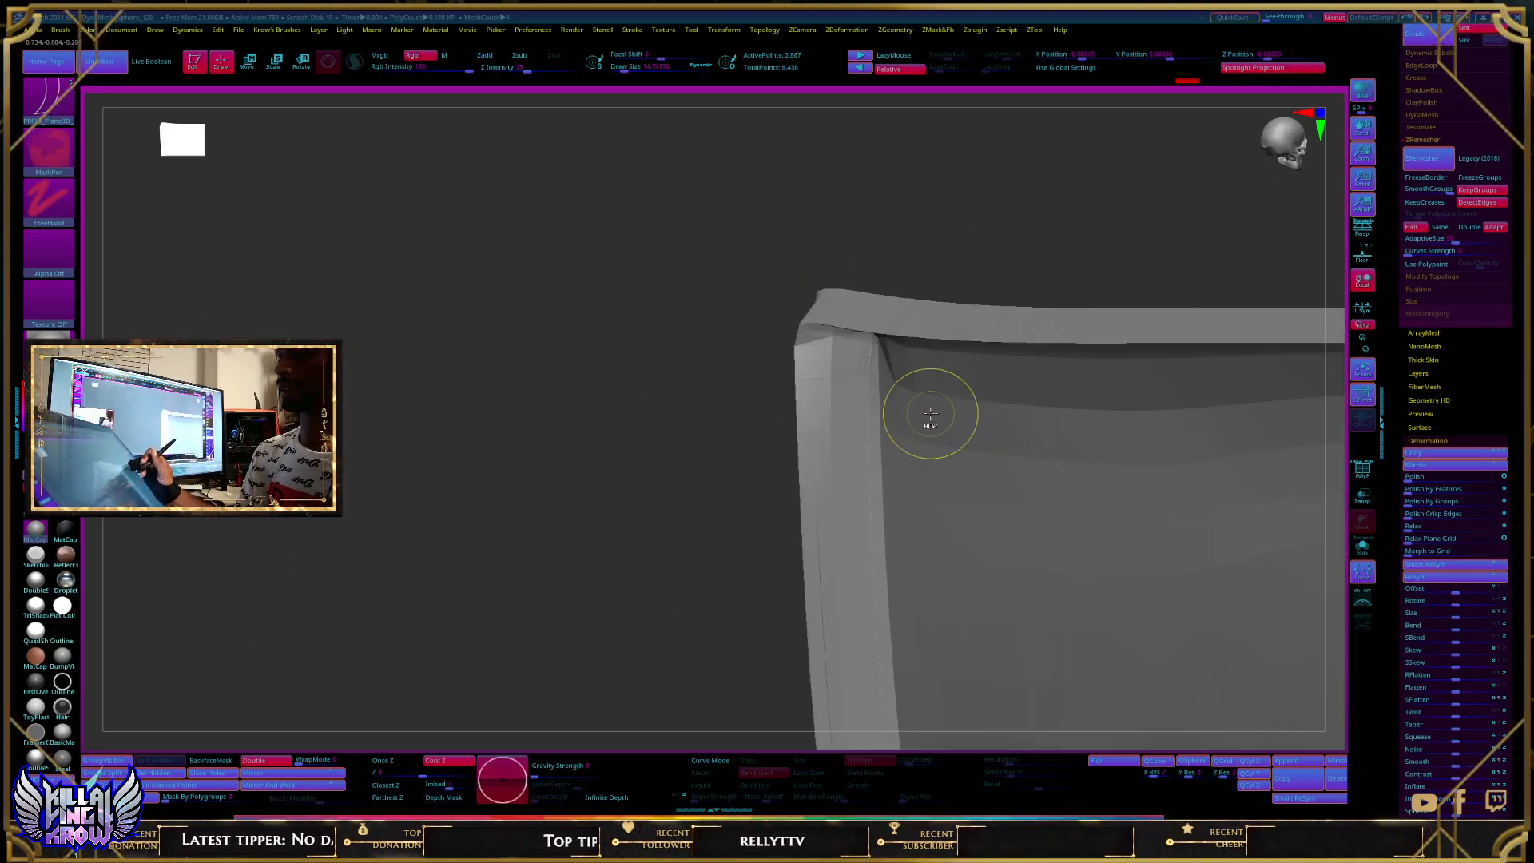
# Step: Turn the panel to the front and choose ClipCurve as the clipping brush
pyautogui.moveTo(931, 413)
pyautogui.mouseDown(button='right')
pyautogui.moveTo(1051, 437)
pyautogui.moveTo(951, 422)
pyautogui.moveTo(959, 435)
pyautogui.moveTo(975, 422)
pyautogui.moveTo(969, 455)
pyautogui.mouseUp(button='right')
pyautogui.press('b')
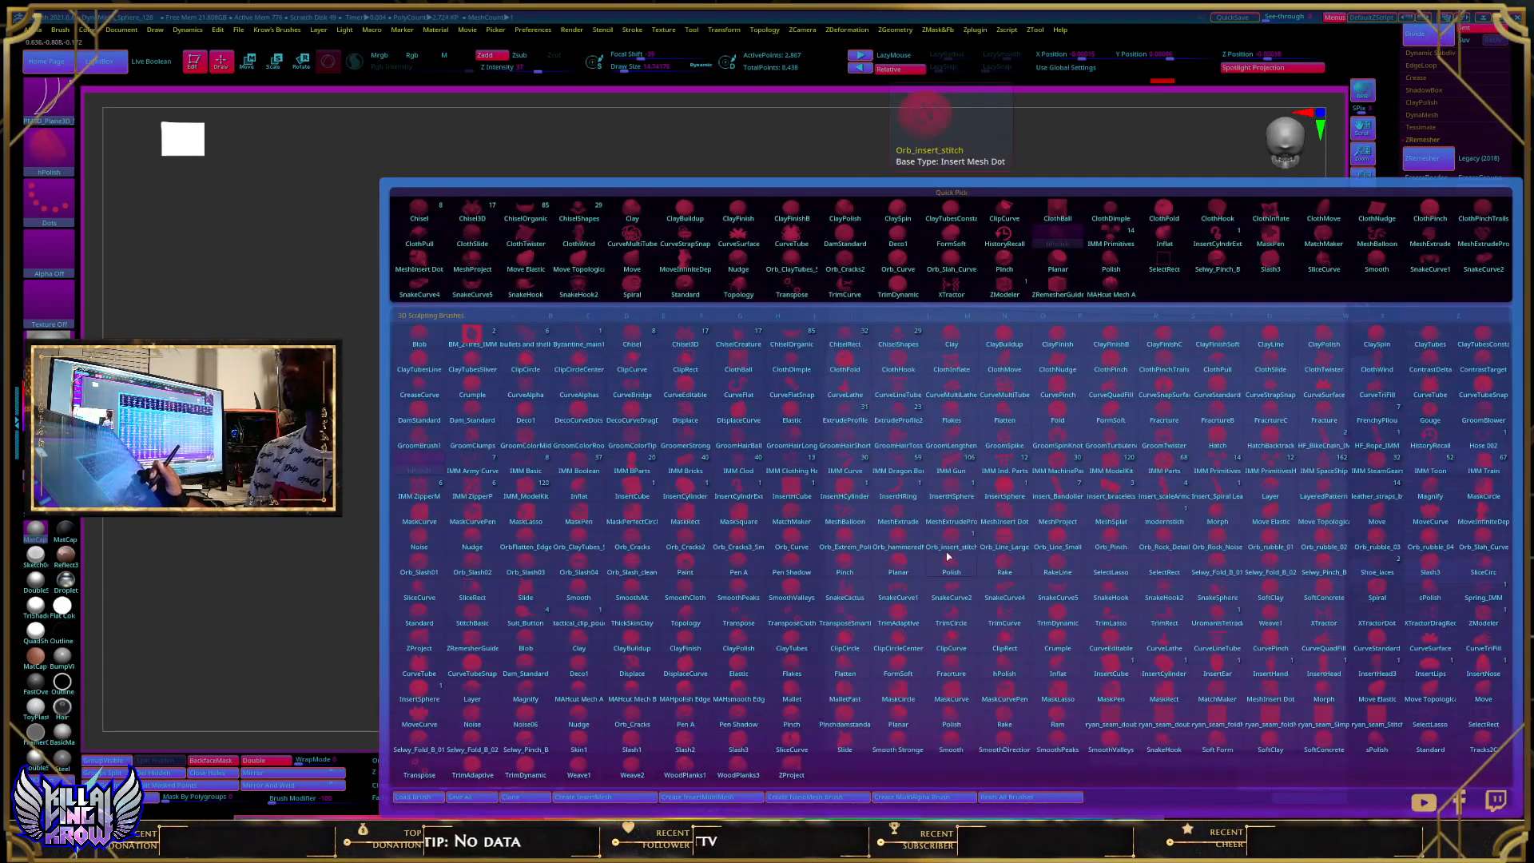
pyautogui.press('c')
pyautogui.press('b')
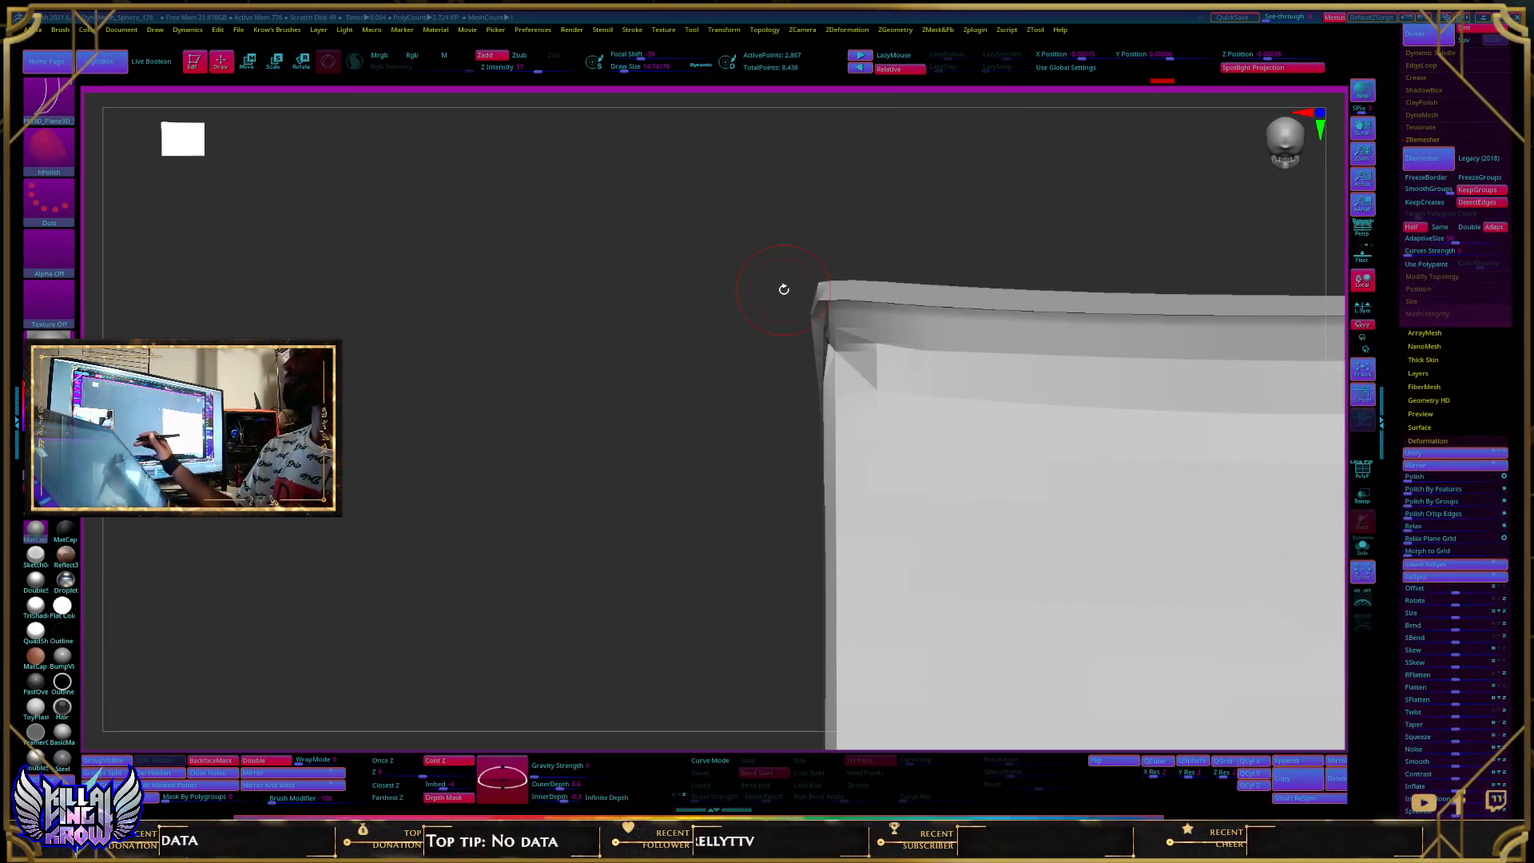
pyautogui.hotkey('ctrl', 'shift')
pyautogui.click(62, 160)
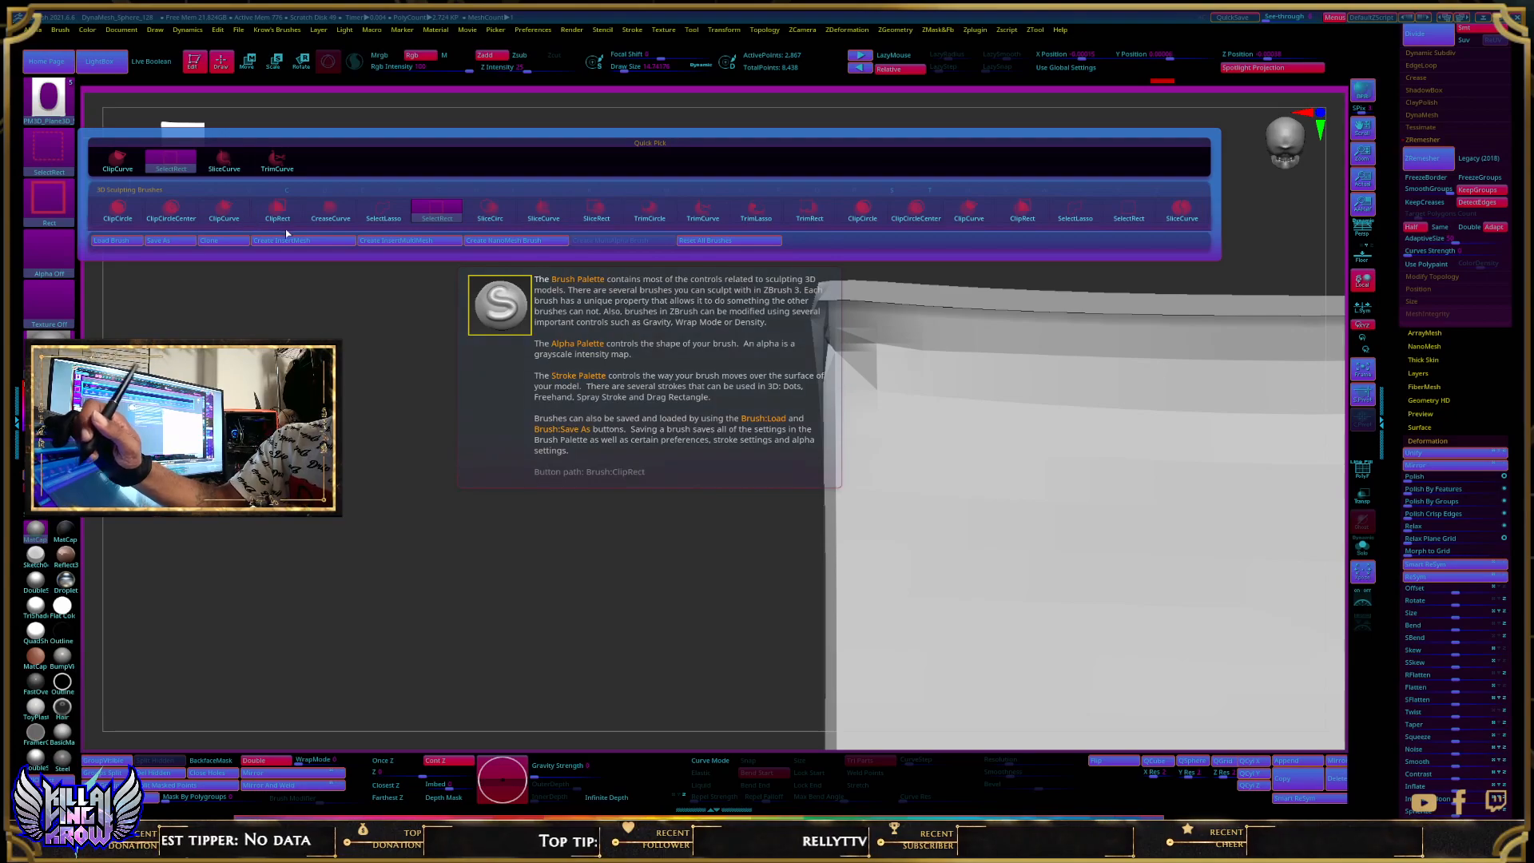
pyautogui.click(224, 214)
# Step: Clip off the panel's protruding upper corner tip with a diagonal straight ClipCurve line in side view, and inspect the corner
pyautogui.moveTo(1016, 397)
pyautogui.mouseDown(button='right')
pyautogui.moveTo(962, 405)
pyautogui.moveTo(1017, 465)
pyautogui.mouseUp(button='right')
pyautogui.moveTo(1022, 351); pyautogui.dragTo(1061, 379)
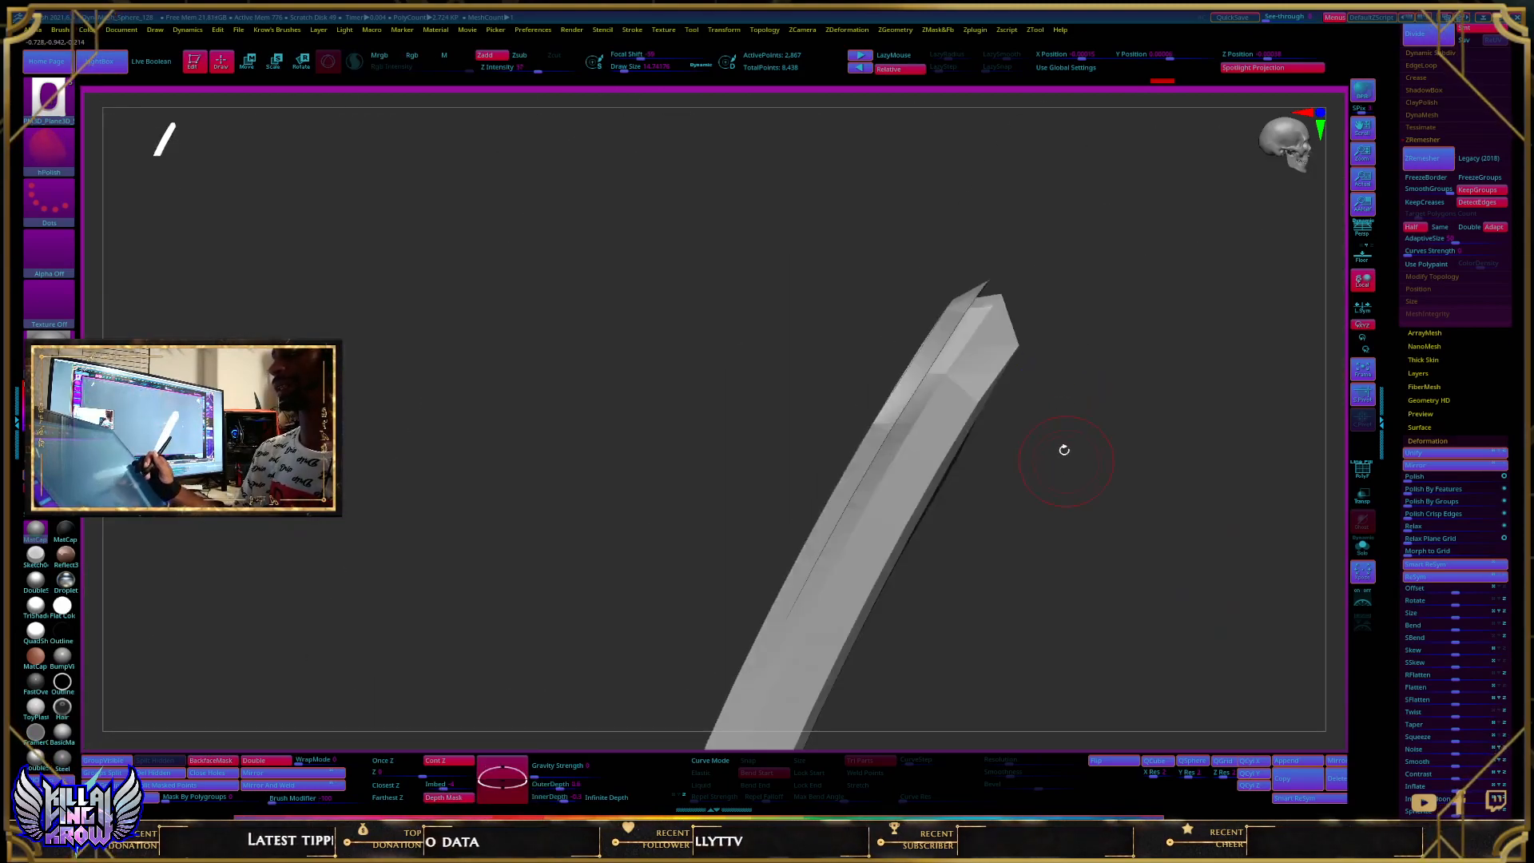
pyautogui.hotkey('ctrl', 'shift')
pyautogui.keyDown('ctrl'); pyautogui.keyDown('shift'); pyautogui.moveTo(922, 175); pyautogui.dragTo(1046, 356); pyautogui.keyUp('shift'); pyautogui.keyUp('ctrl')
pyautogui.keyDown('ctrl'); pyautogui.keyDown('shift'); pyautogui.moveTo(1086, 411); pyautogui.dragTo(1084, 436); pyautogui.keyUp('shift'); pyautogui.keyUp('ctrl')
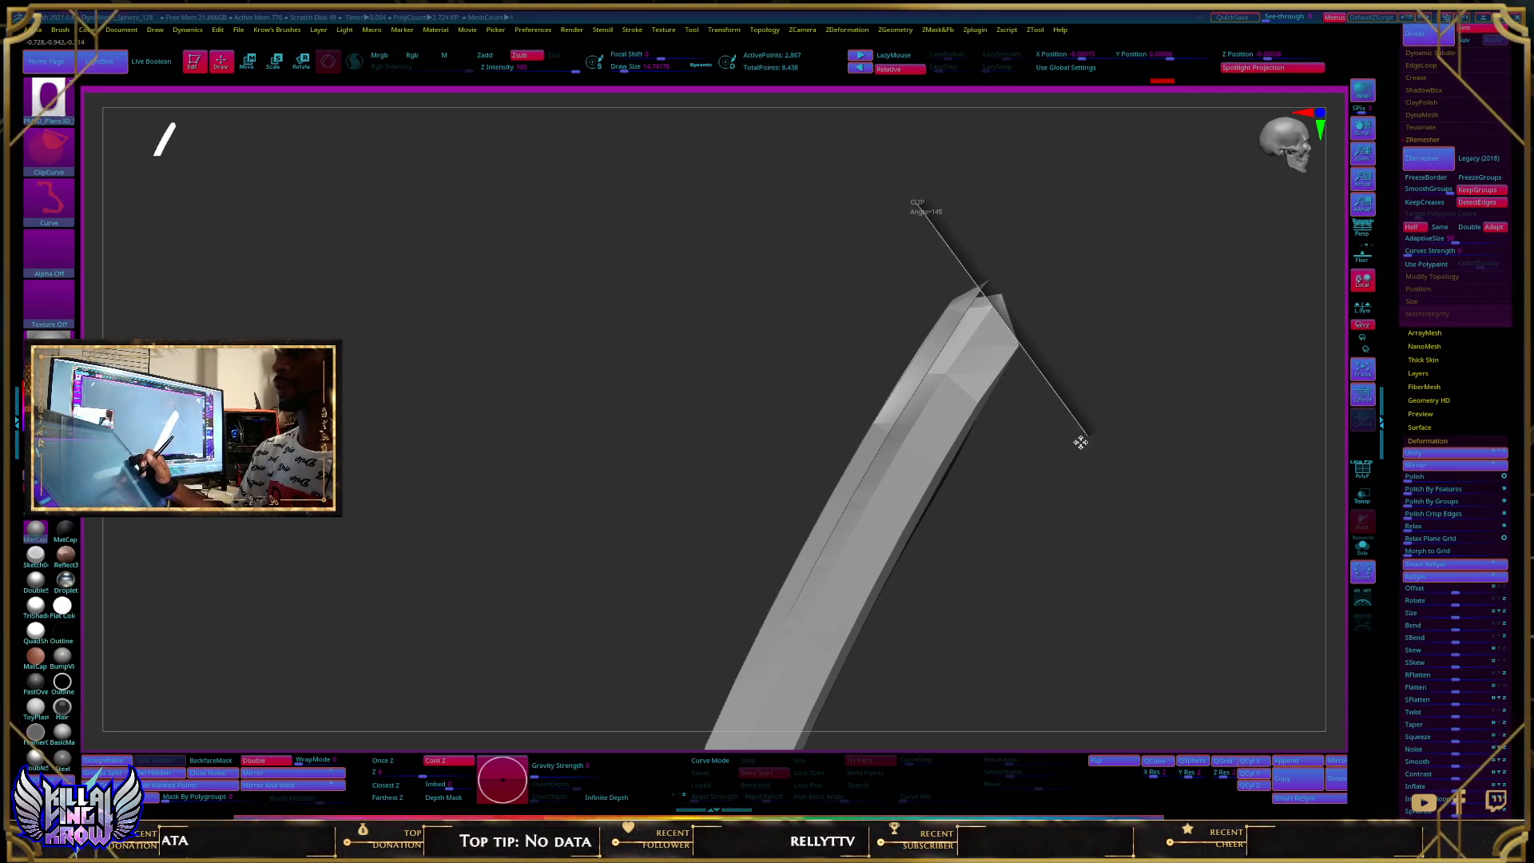
pyautogui.keyDown('ctrl'); pyautogui.keyDown('shift'); pyautogui.moveTo(1082, 442); pyautogui.dragTo(1083, 444); pyautogui.keyUp('shift'); pyautogui.keyUp('ctrl')
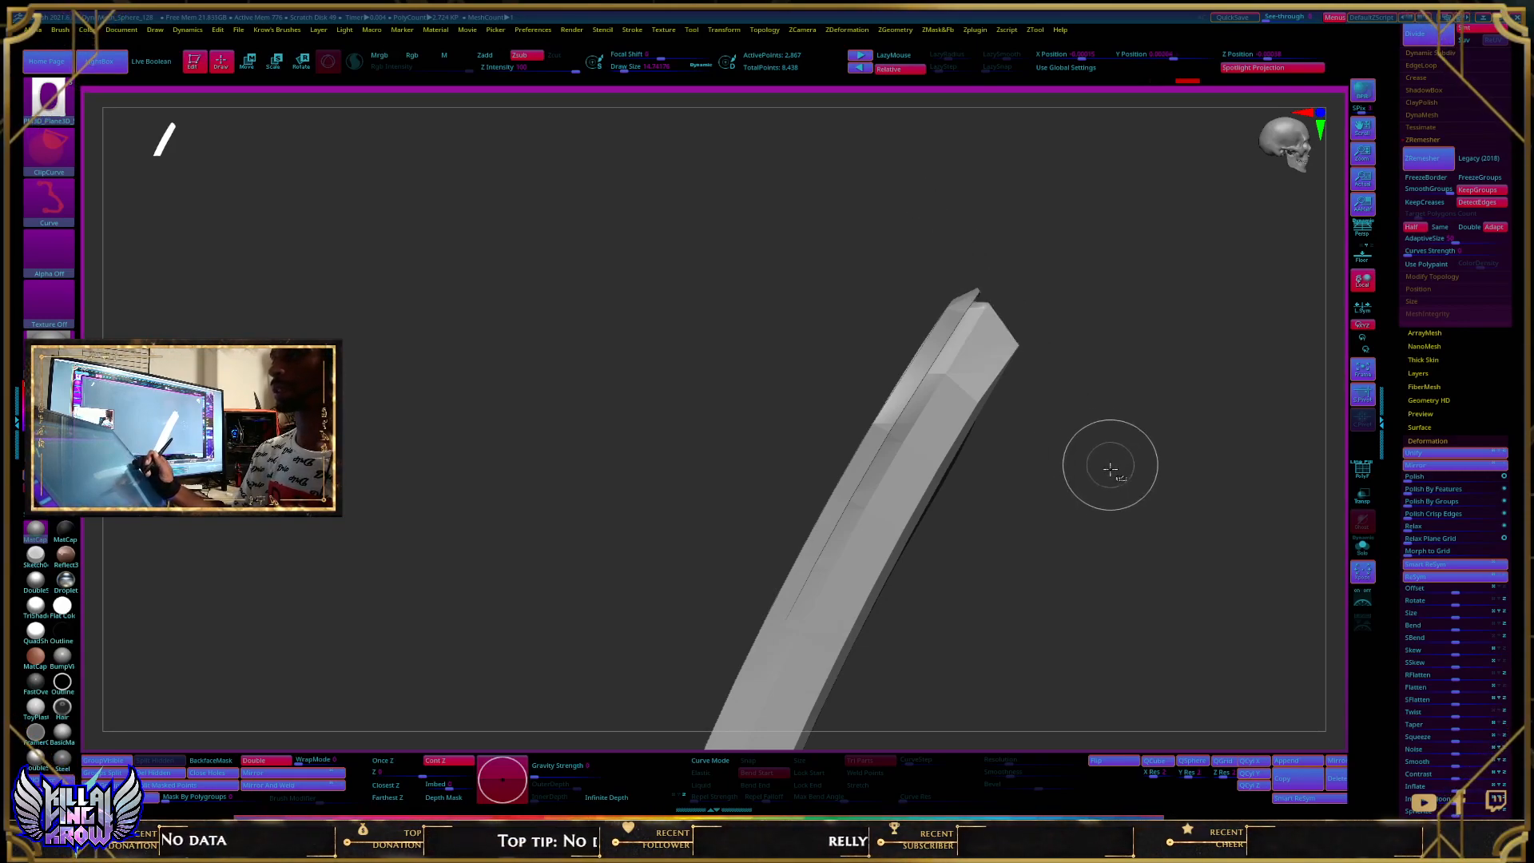
pyautogui.moveTo(1074, 317)
pyautogui.mouseDown()
pyautogui.moveTo(1048, 345)
pyautogui.moveTo(1066, 357)
pyautogui.moveTo(1047, 391)
pyautogui.mouseUp()
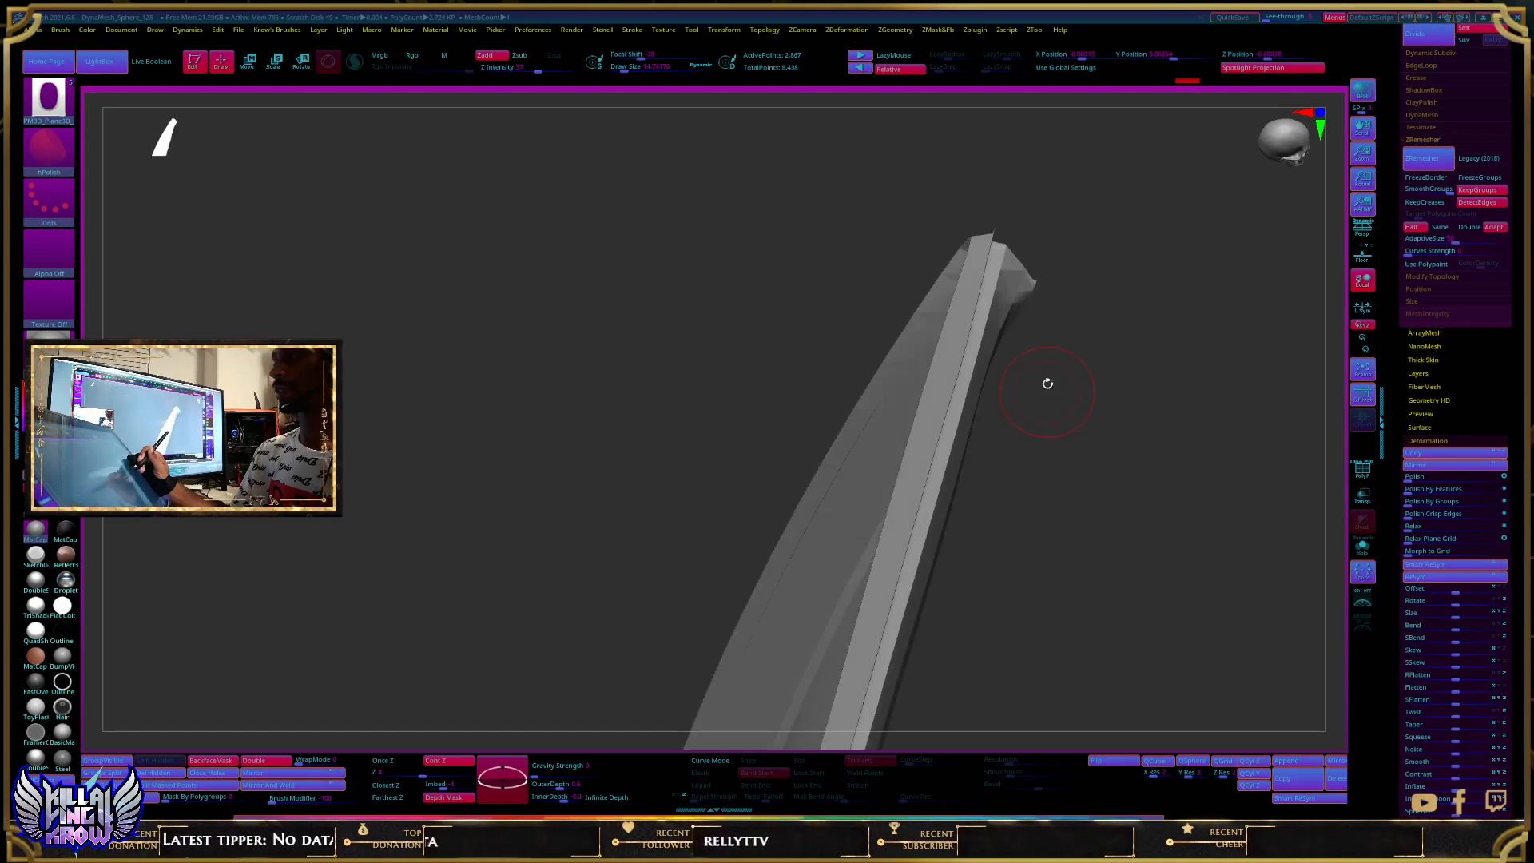
pyautogui.moveTo(1038, 268)
pyautogui.mouseDown()
pyautogui.moveTo(1052, 274)
pyautogui.moveTo(1052, 256)
pyautogui.mouseUp()
pyautogui.moveTo(1061, 335); pyautogui.dragTo(1096, 360)
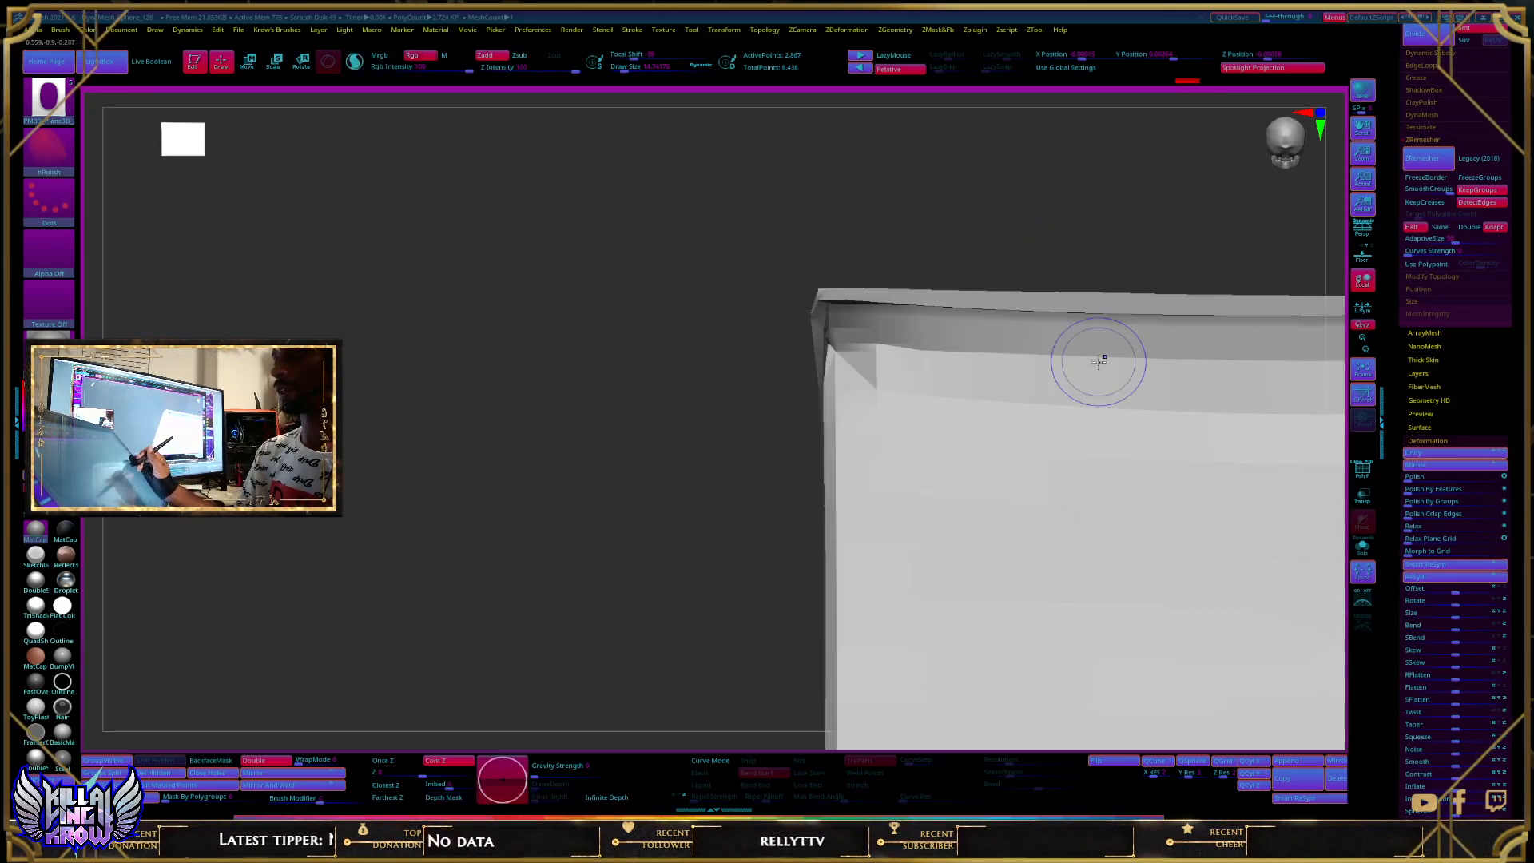
# Step: Isolate the panel's long edge strips and clip the upper strip straight along its full length with ClipCurve
pyautogui.keyDown('ctrl'); pyautogui.keyDown('shift'); pyautogui.click(1019, 292); pyautogui.keyUp('shift'); pyautogui.keyUp('ctrl')
pyautogui.moveTo(1103, 360); pyautogui.dragTo(818, 430)
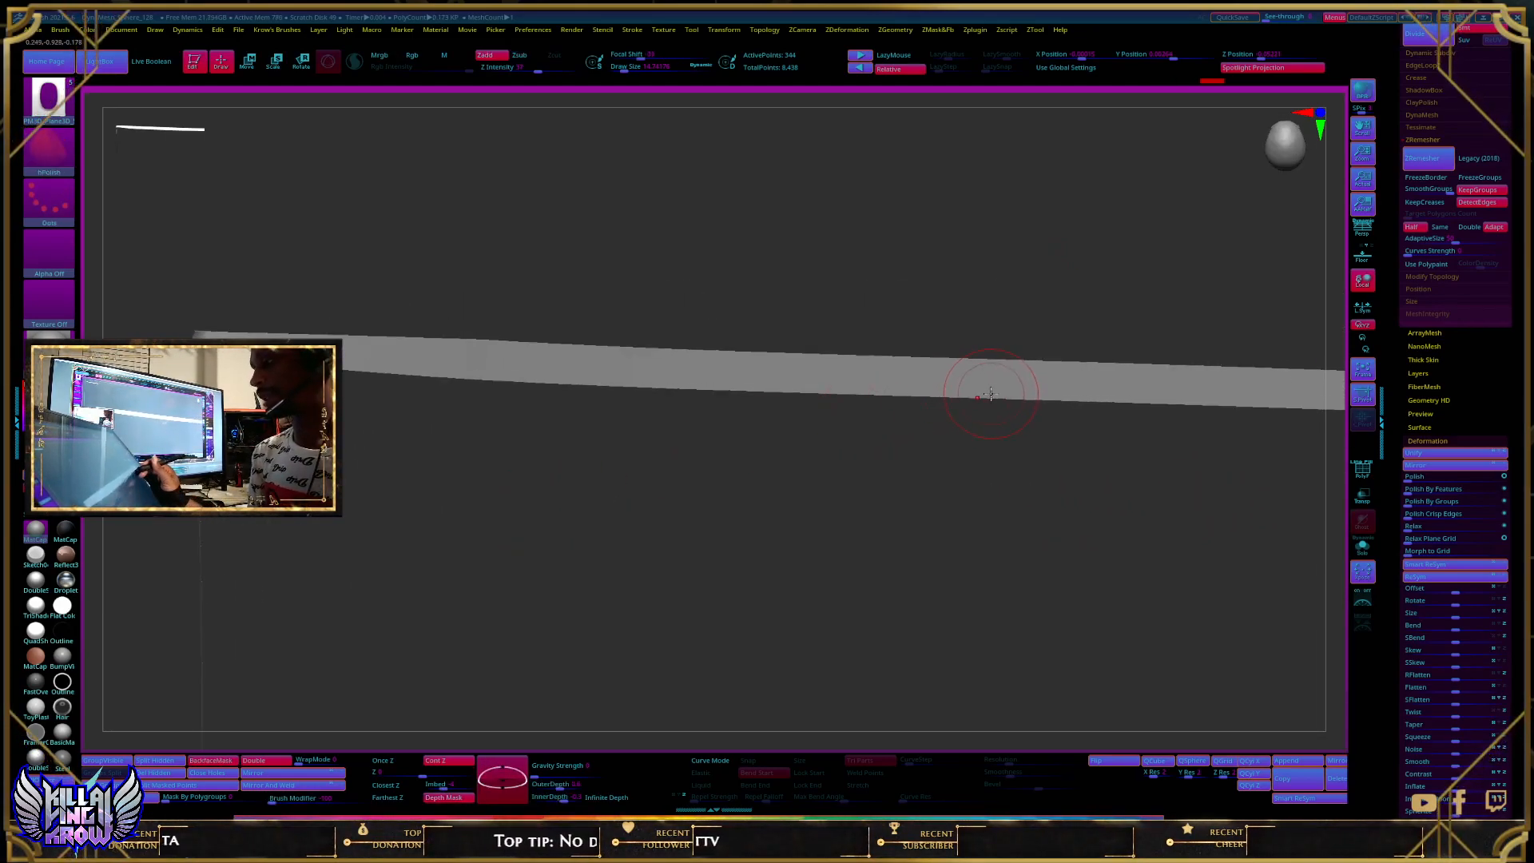
pyautogui.moveTo(1074, 491); pyautogui.dragTo(1054, 301)
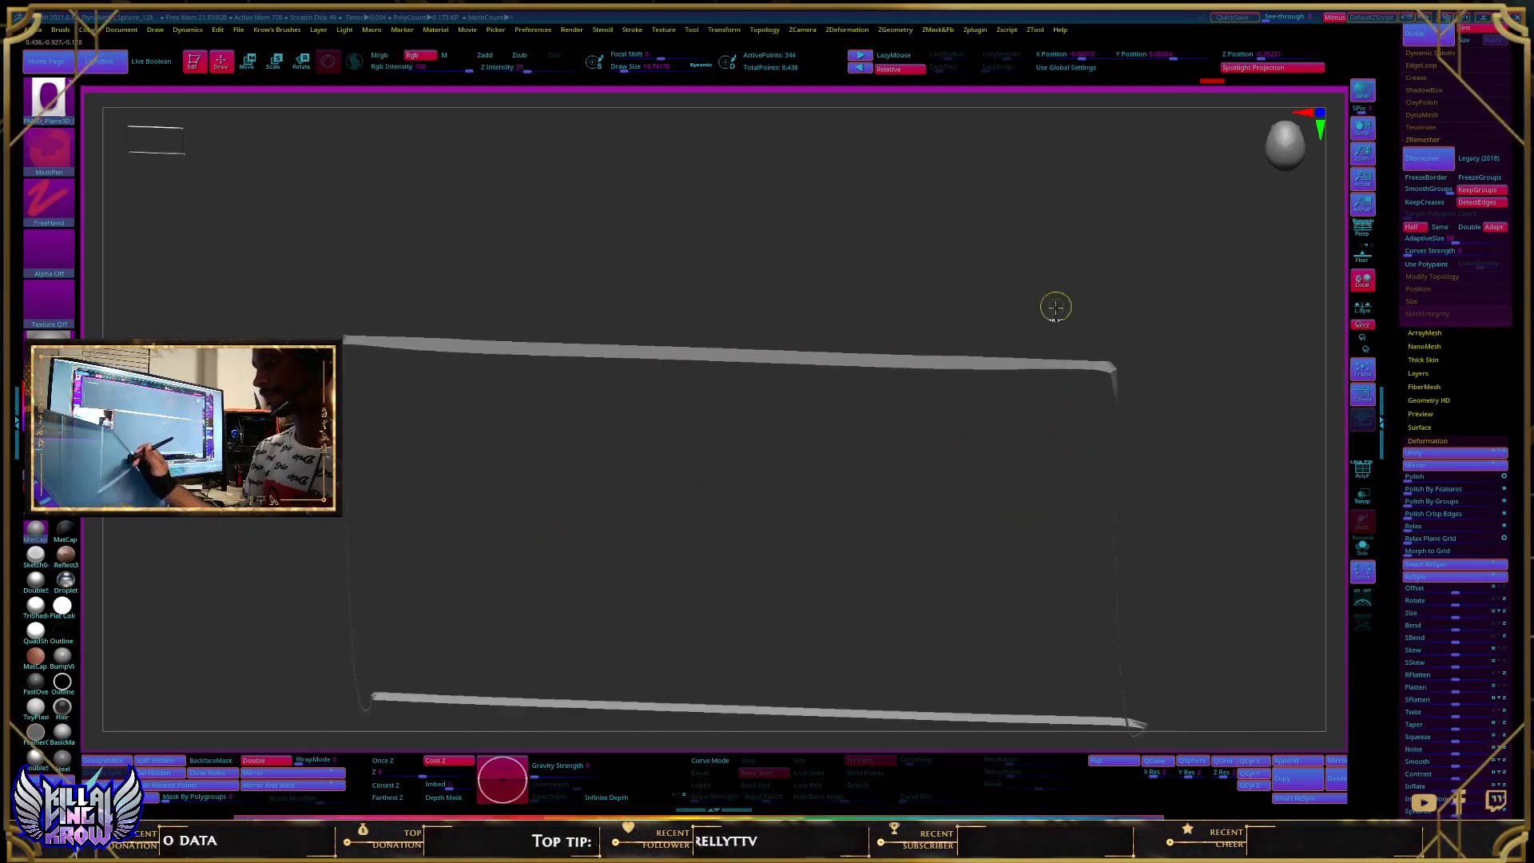
pyautogui.moveTo(1028, 418); pyautogui.dragTo(1049, 371)
pyautogui.moveTo(987, 418)
pyautogui.mouseDown()
pyautogui.moveTo(1058, 394)
pyautogui.moveTo(1005, 432)
pyautogui.mouseUp()
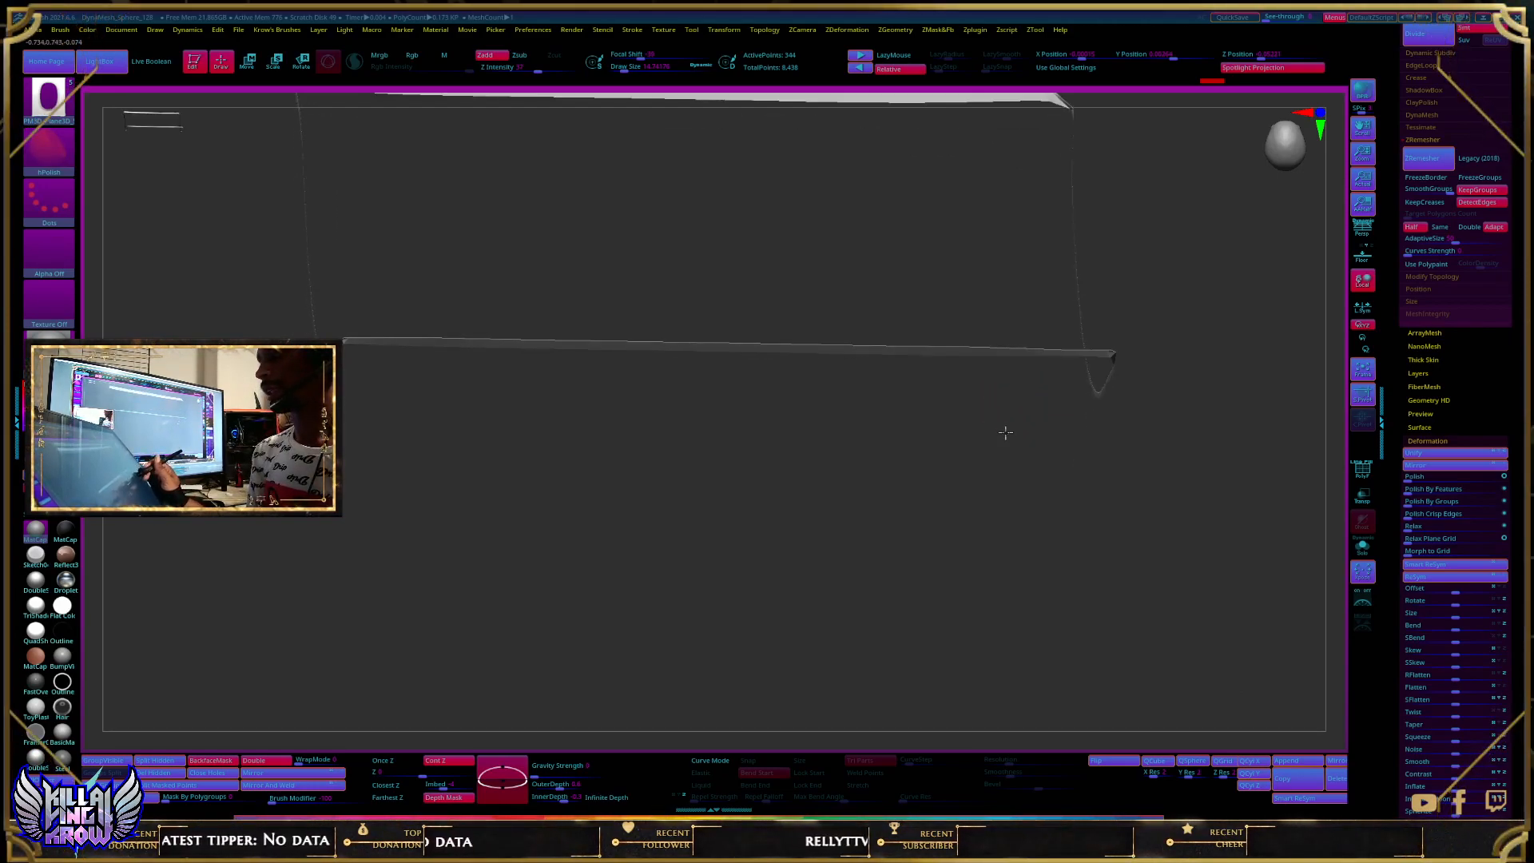
pyautogui.hotkey('ctrl', 'shift')
pyautogui.moveTo(1053, 364)
pyautogui.mouseDown()
pyautogui.moveTo(1027, 390)
pyautogui.moveTo(1041, 380)
pyautogui.moveTo(506, 412)
pyautogui.moveTo(314, 364)
pyautogui.moveTo(347, 342)
pyautogui.moveTo(345, 357)
pyautogui.mouseUp()
pyautogui.press('space')
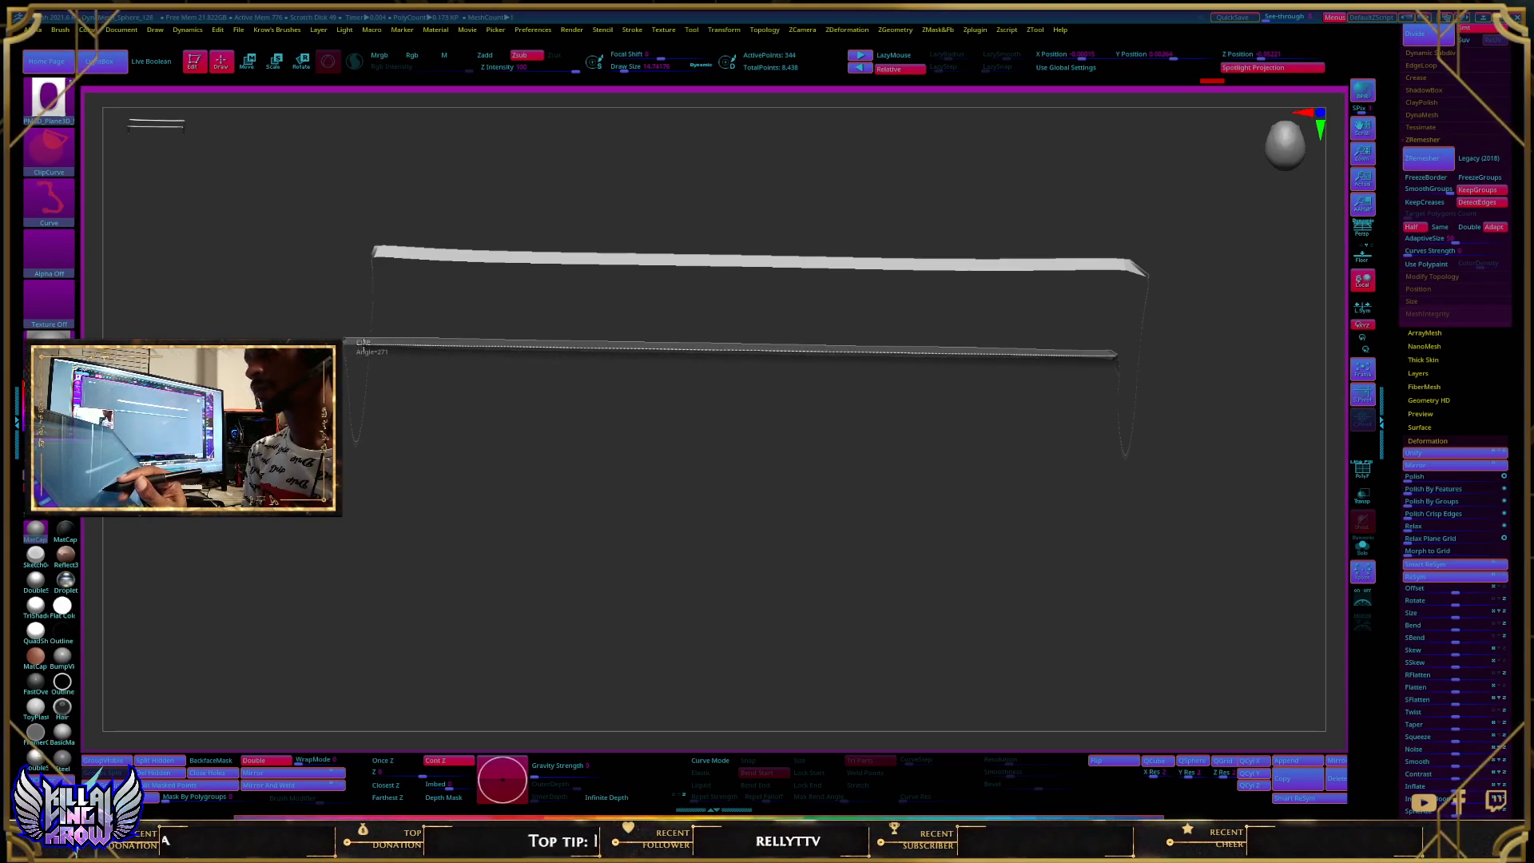
pyautogui.keyDown('ctrl'); pyautogui.keyDown('shift'); pyautogui.moveTo(362, 344); pyautogui.dragTo(352, 351); pyautogui.keyUp('shift'); pyautogui.keyUp('ctrl')
# Step: Show the whole panel again and inspect its clipped top edge from the front
pyautogui.moveTo(860, 517); pyautogui.dragTo(843, 395)
pyautogui.moveTo(733, 349); pyautogui.dragTo(802, 373)
pyautogui.keyDown('ctrl'); pyautogui.keyDown('shift'); pyautogui.click(1228, 344); pyautogui.keyUp('shift'); pyautogui.keyUp('ctrl')
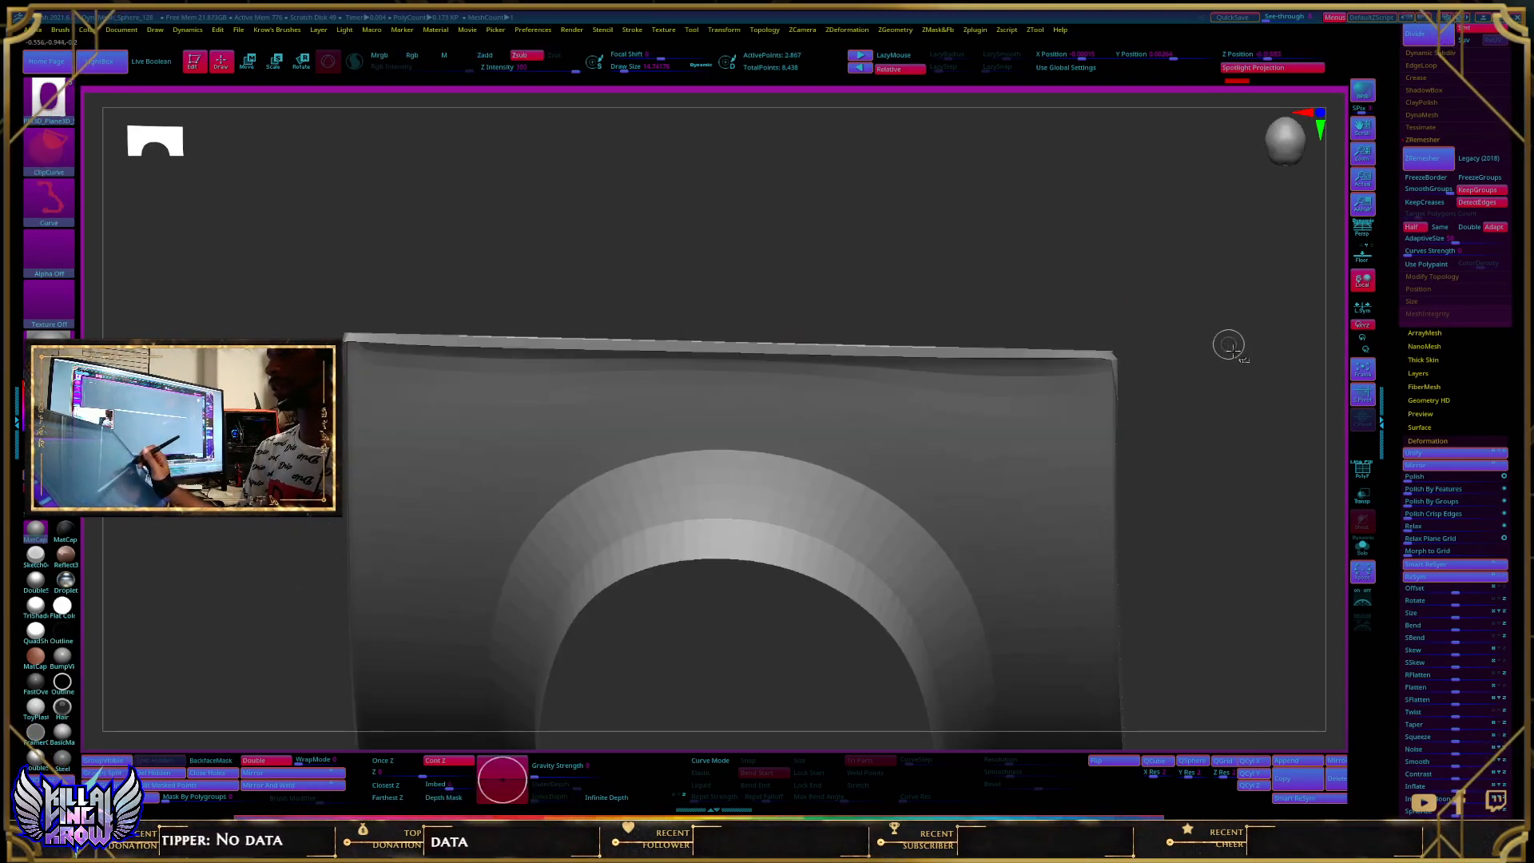
pyautogui.moveTo(1106, 445); pyautogui.dragTo(1123, 339)
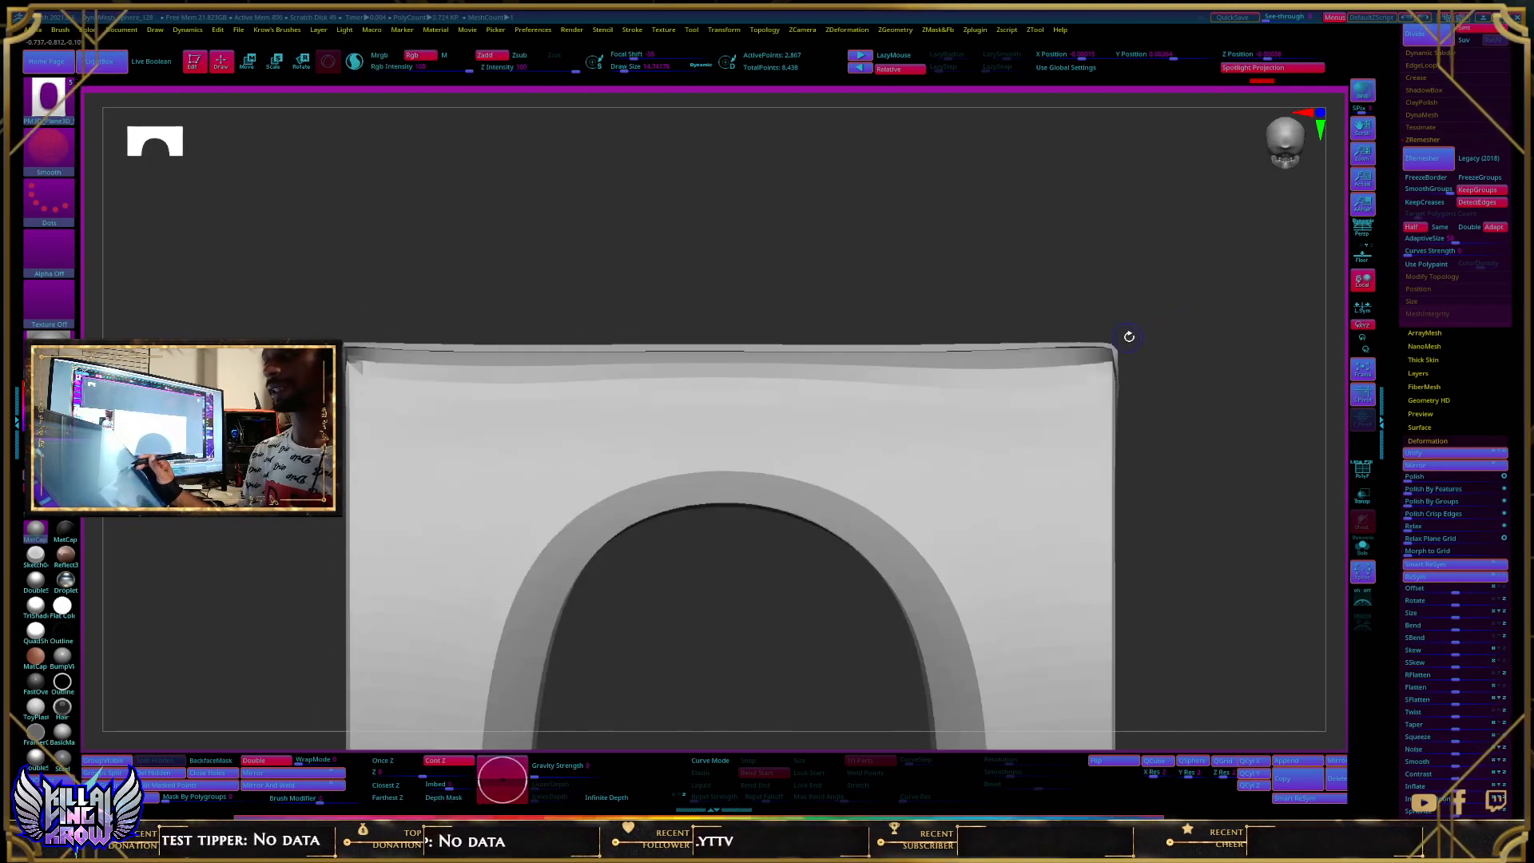
# Step: Clip the oval frame's raised outer face along a curved ClipCurve line in side view
pyautogui.moveTo(1215, 486)
pyautogui.mouseDown()
pyautogui.moveTo(1126, 486)
pyautogui.moveTo(1223, 479)
pyautogui.moveTo(1179, 491)
pyautogui.moveTo(1117, 549)
pyautogui.moveTo(1113, 438)
pyautogui.moveTo(986, 483)
pyautogui.mouseUp()
pyautogui.press('ctrl')
pyautogui.keyDown('ctrl'); pyautogui.moveTo(856, 343); pyautogui.dragTo(774, 460, button='right'); pyautogui.keyUp('ctrl')
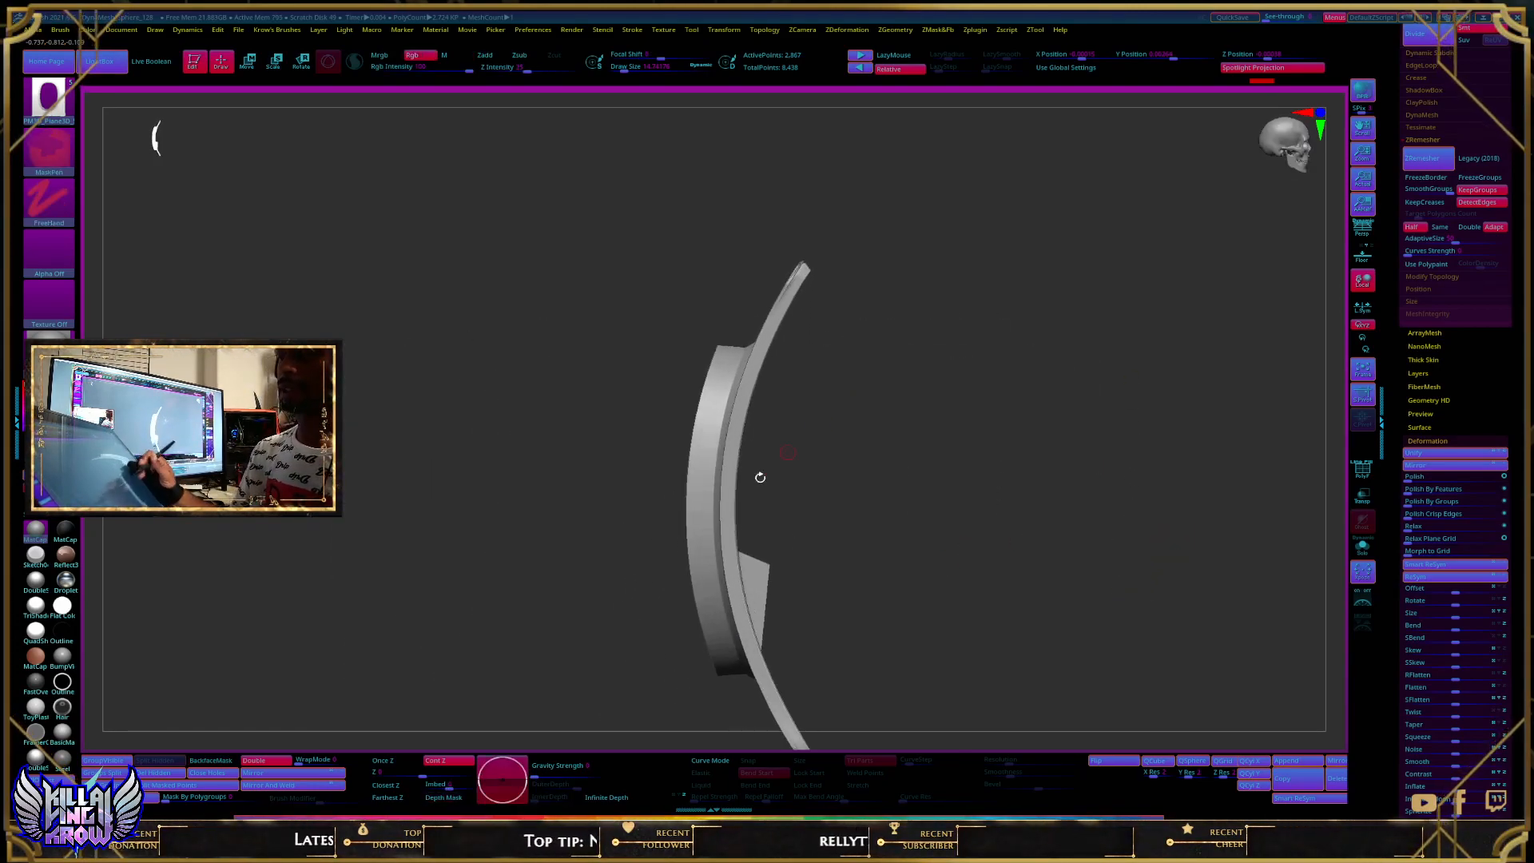
pyautogui.hotkey('ctrl', 'shift')
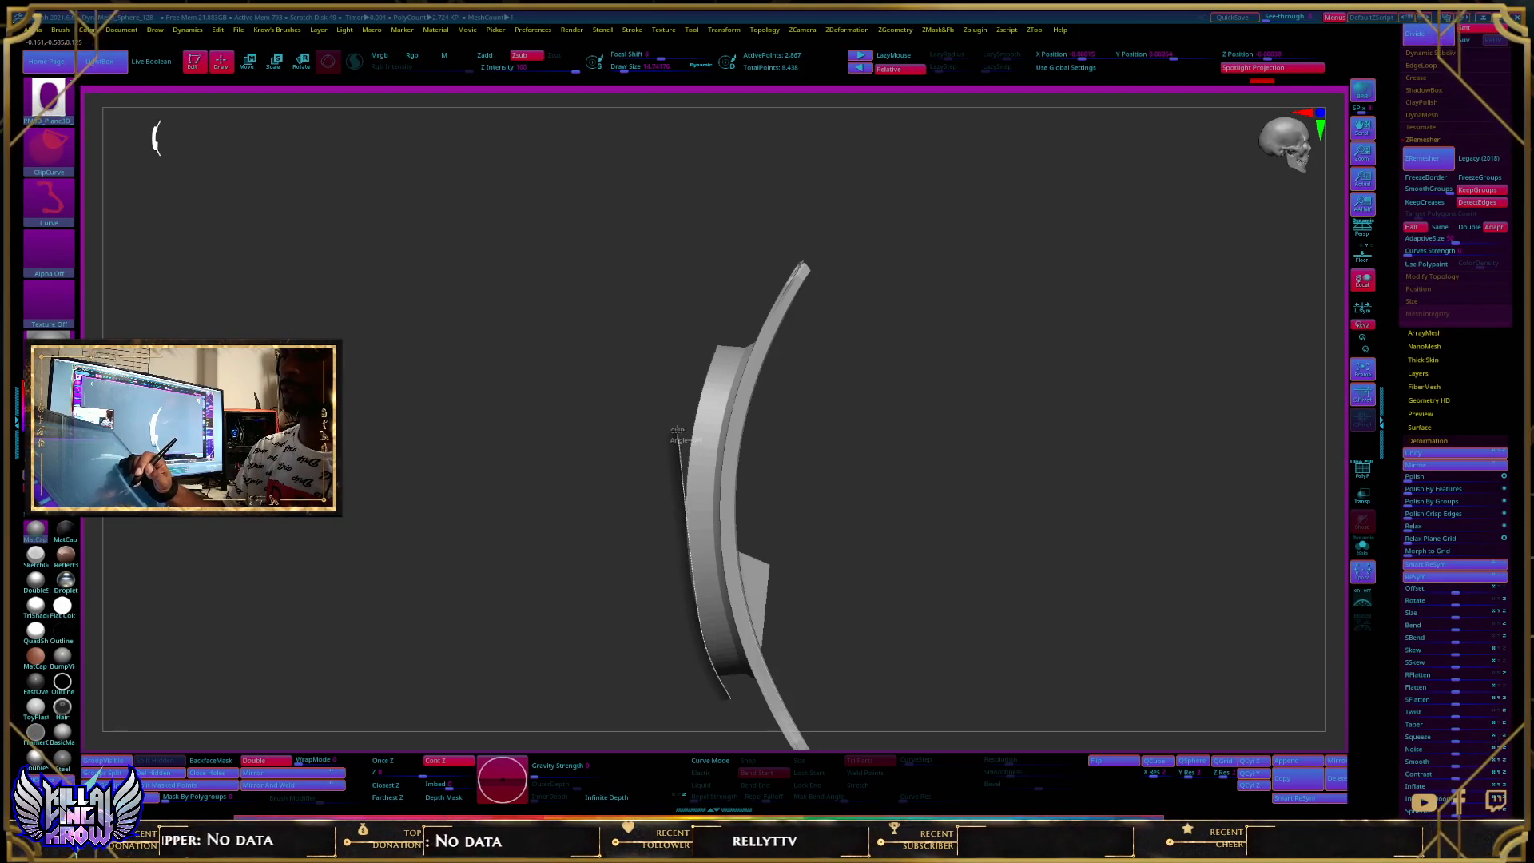
pyautogui.keyDown('ctrl'); pyautogui.keyDown('shift'); pyautogui.moveTo(720, 338); pyautogui.dragTo(696, 159); pyautogui.keyUp('shift'); pyautogui.keyUp('ctrl')
pyautogui.moveTo(912, 508); pyautogui.dragTo(943, 509)
# Step: Switch to the ZModeler brush and adjust its draw size for editing points on the oval frame's outer edge
pyautogui.keyDown('ctrl'); pyautogui.moveTo(710, 438); pyautogui.dragTo(716, 647, button='right'); pyautogui.keyUp('ctrl')
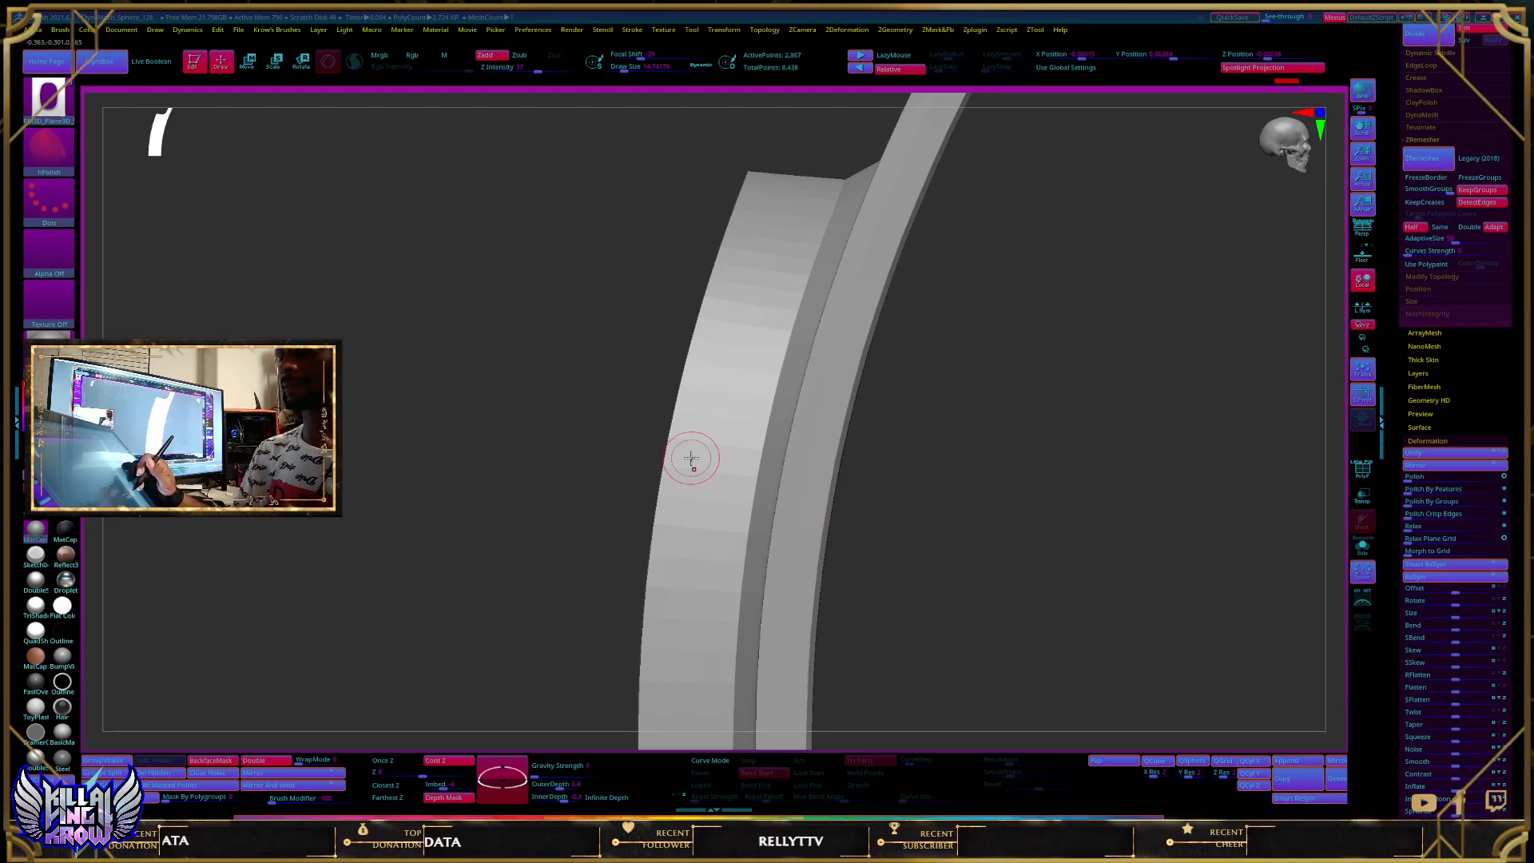
pyautogui.press('b')
pyautogui.press('z')
pyautogui.press('m')
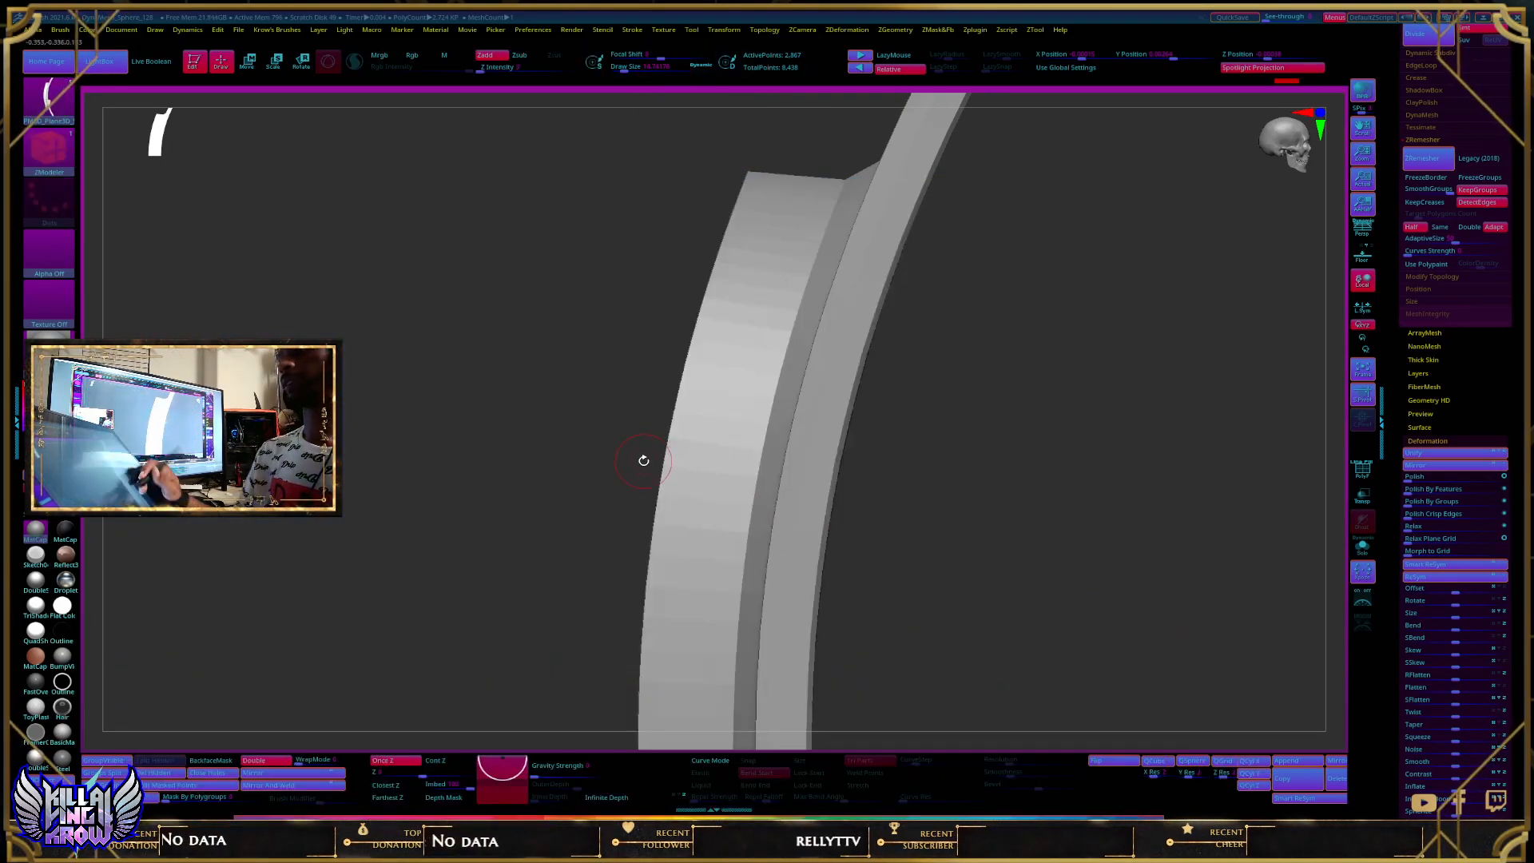
pyautogui.press('s')
pyautogui.moveTo(637, 481); pyautogui.dragTo(642, 480)
pyautogui.moveTo(649, 479)
pyautogui.keyDown('ctrl'); pyautogui.mouseDown(button='right')
pyautogui.moveTo(674, 429)
pyautogui.moveTo(671, 484)
pyautogui.mouseUp(button='right'); pyautogui.keyUp('ctrl')
# Step: Try pulling a point on the oval frame's outer edge outward with the ZModeler Move action, and undo it
pyautogui.press('space')
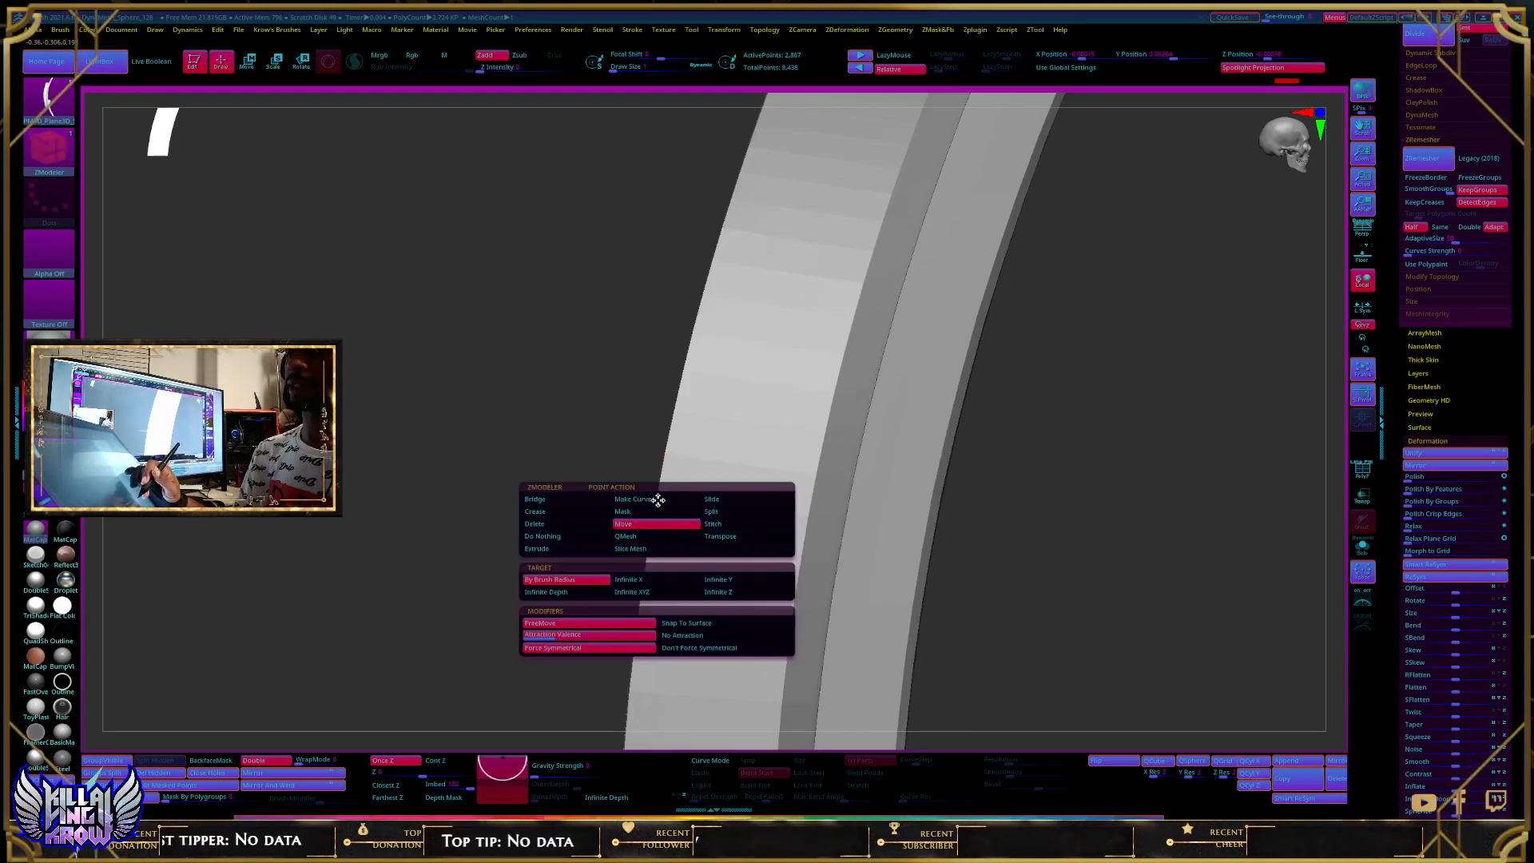
pyautogui.press('s')
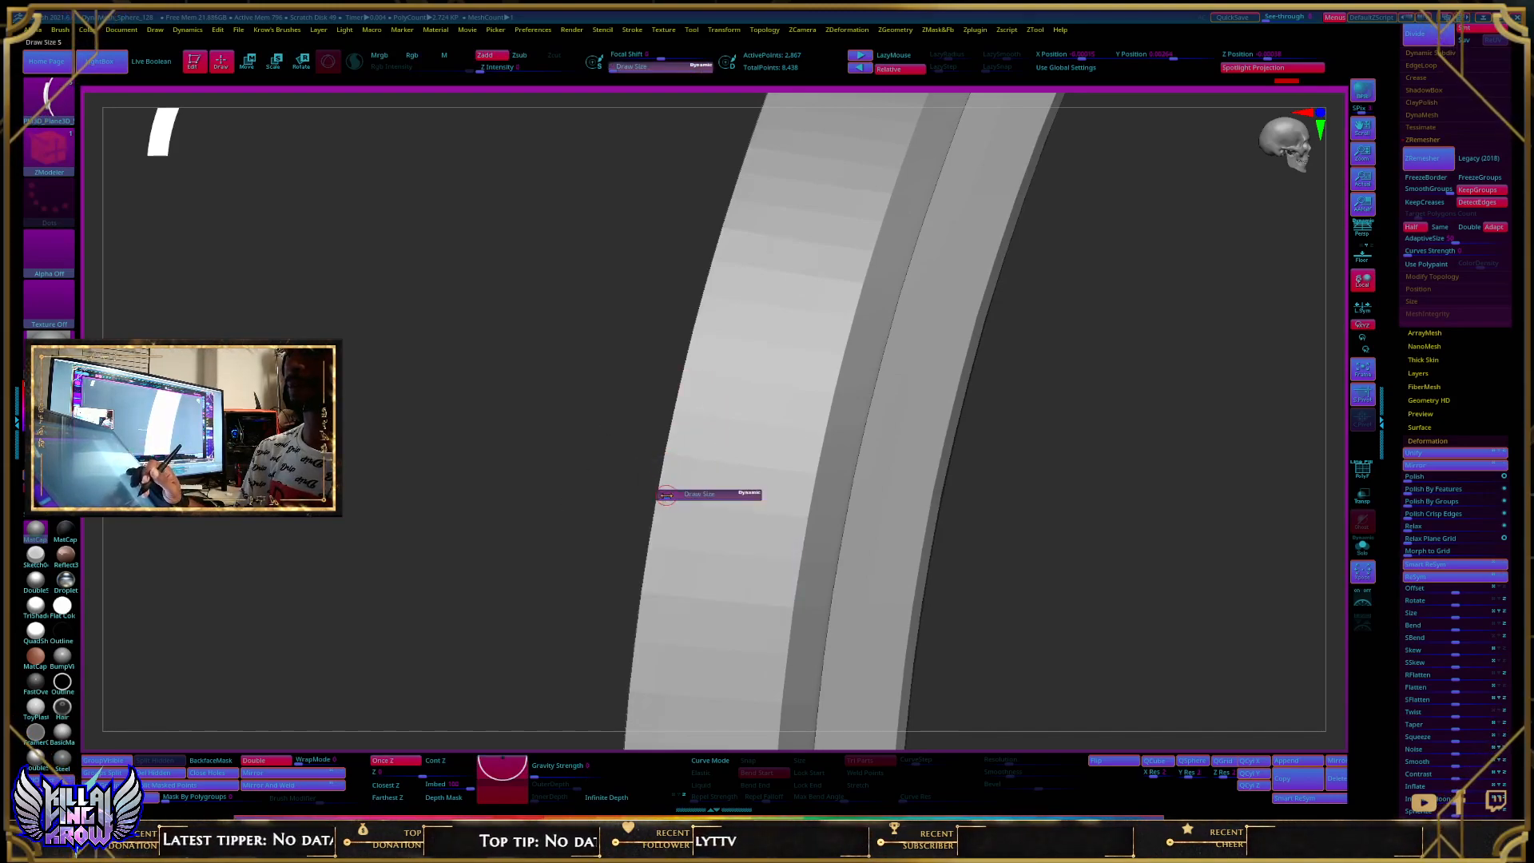
pyautogui.moveTo(677, 495)
pyautogui.mouseDown()
pyautogui.moveTo(658, 501)
pyautogui.moveTo(704, 504)
pyautogui.moveTo(611, 513)
pyautogui.moveTo(731, 508)
pyautogui.moveTo(589, 489)
pyautogui.mouseUp()
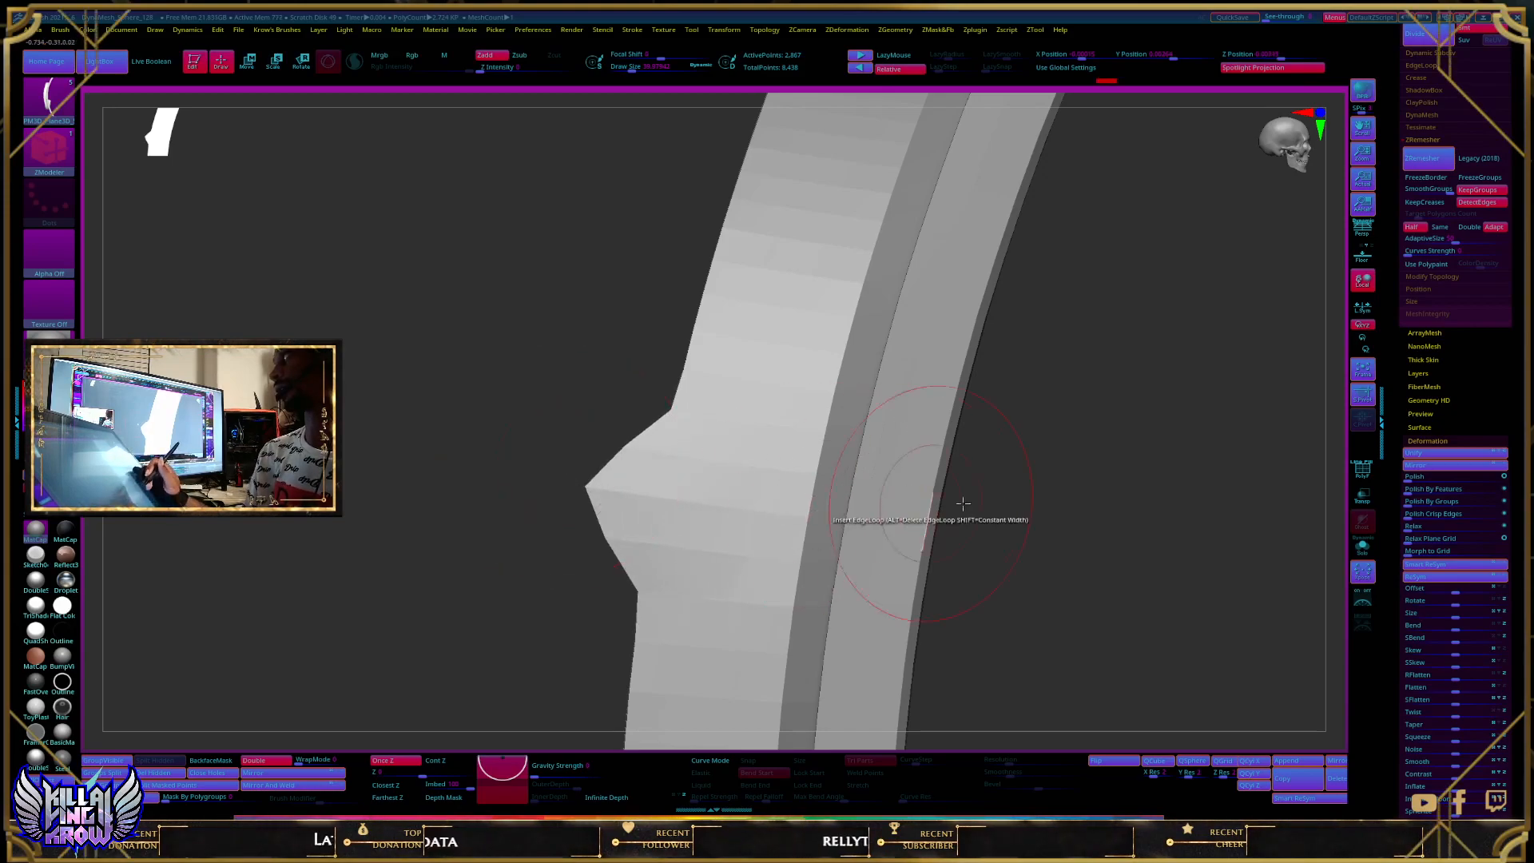
pyautogui.hotkey('ctrl', 'z')
pyautogui.keyDown('alt'); pyautogui.moveTo(1084, 551); pyautogui.dragTo(1044, 339); pyautogui.keyUp('alt')
pyautogui.moveTo(895, 535); pyautogui.dragTo(900, 572)
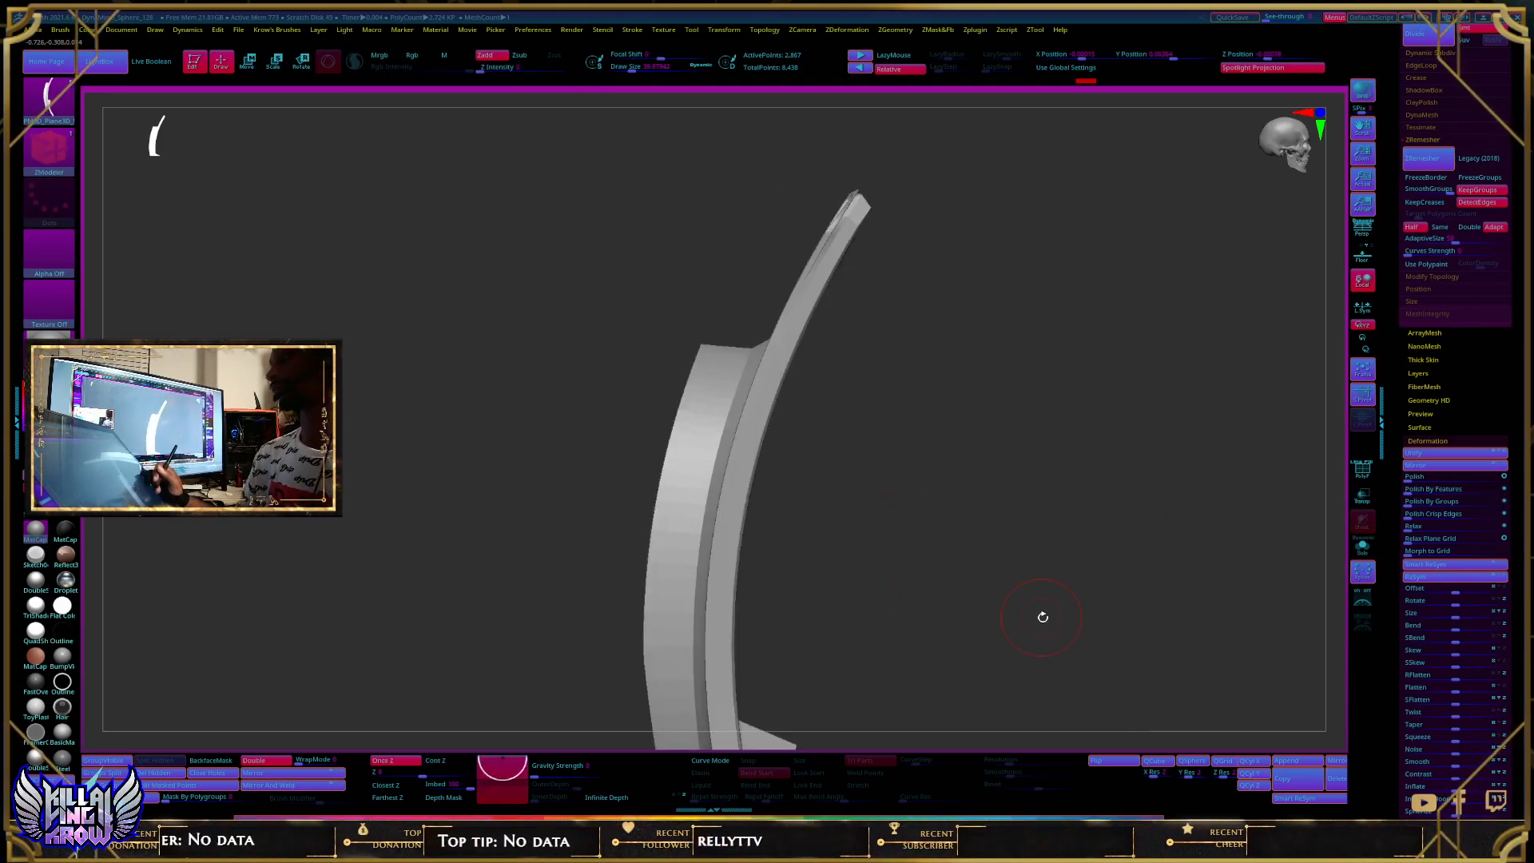
pyautogui.moveTo(1081, 563); pyautogui.dragTo(991, 630)
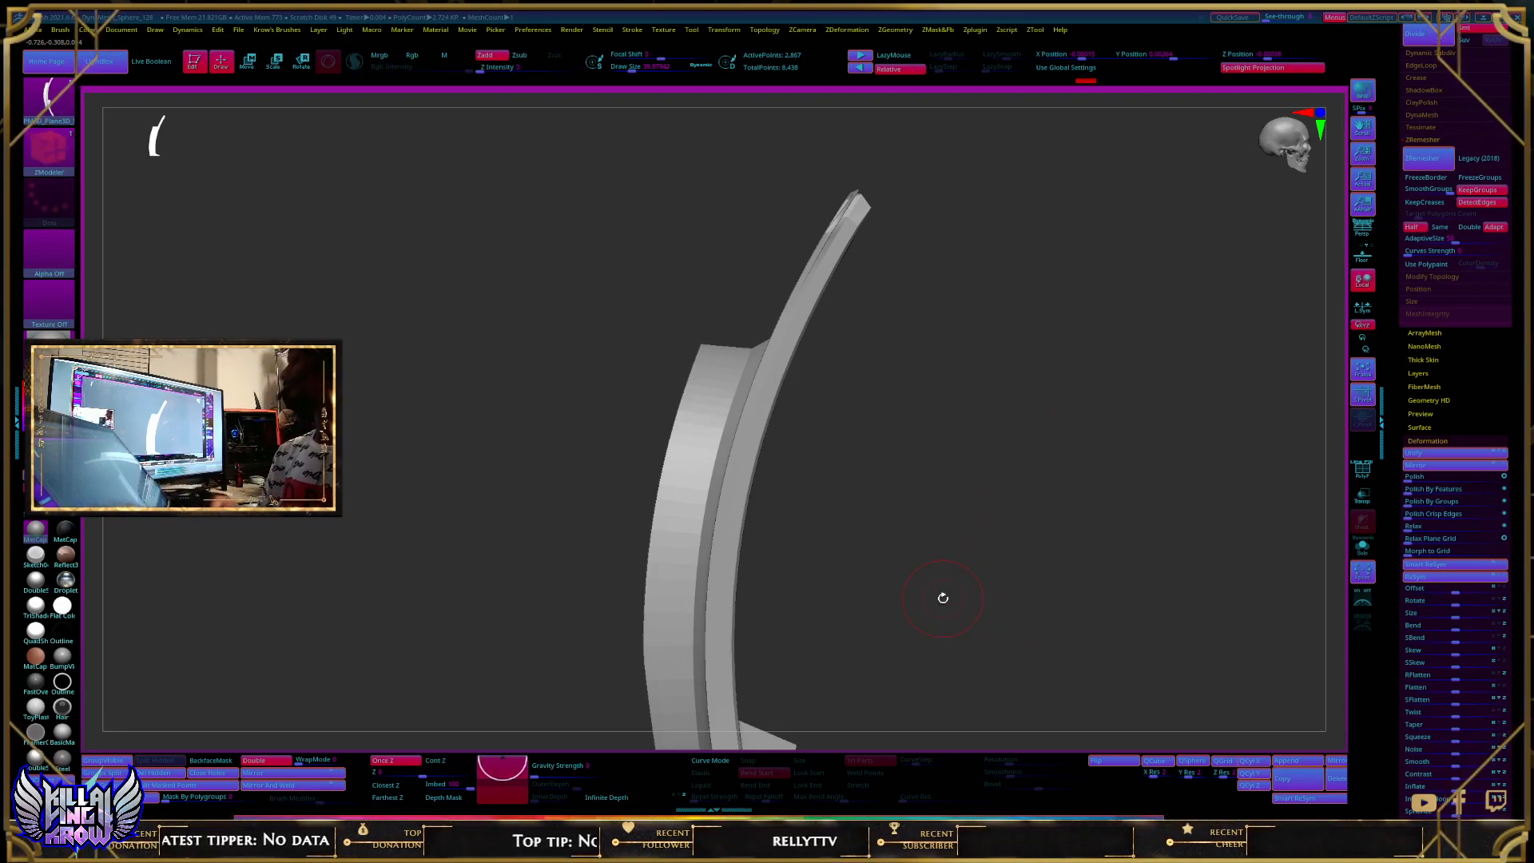